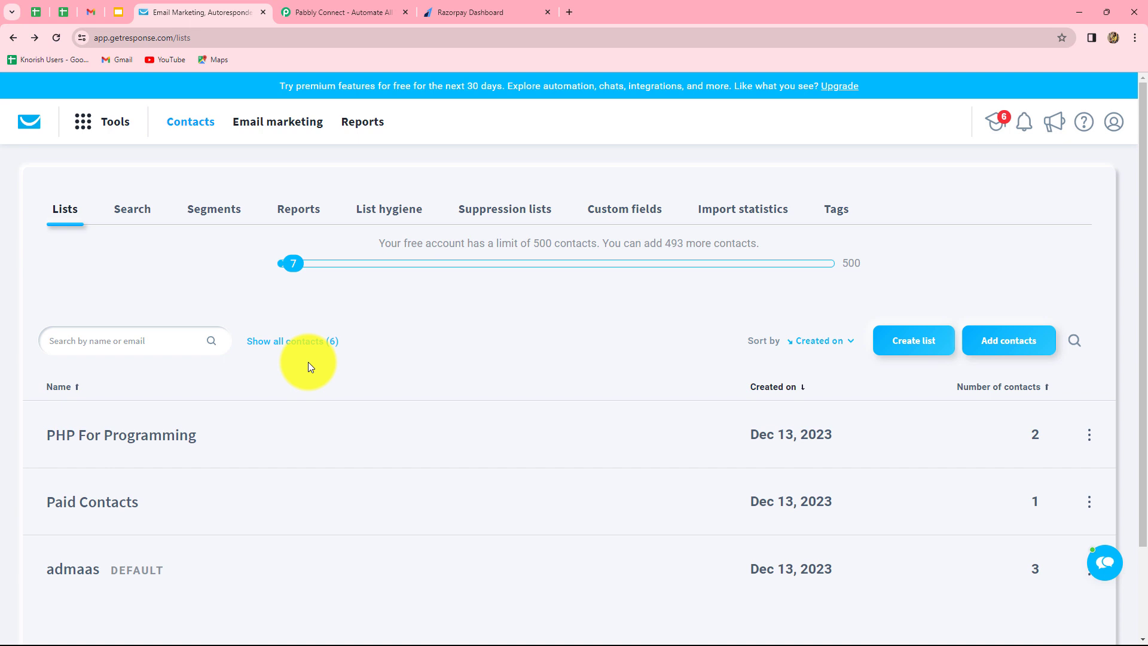
After reviewing the GetResponse lists PHP For Programming, Paid Contacts and admaas, switch to Razorpay Dashboard.
left_click(454, 10)
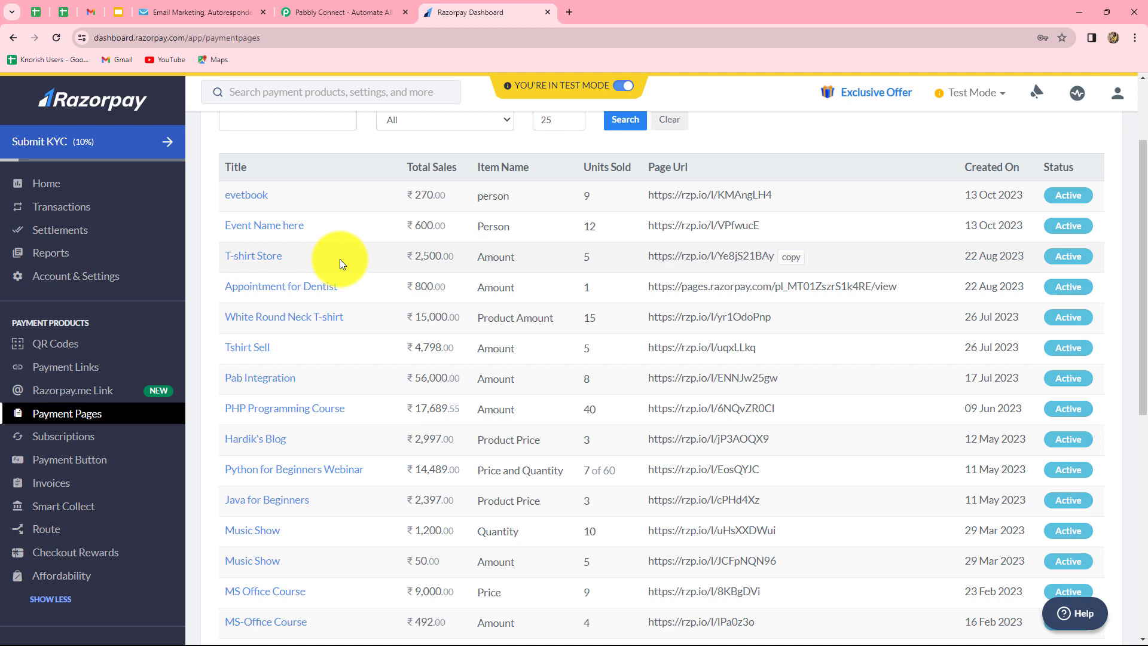
Switch from Razorpay's payment pages to the Pabbly Connect landing page.
left_click(337, 12)
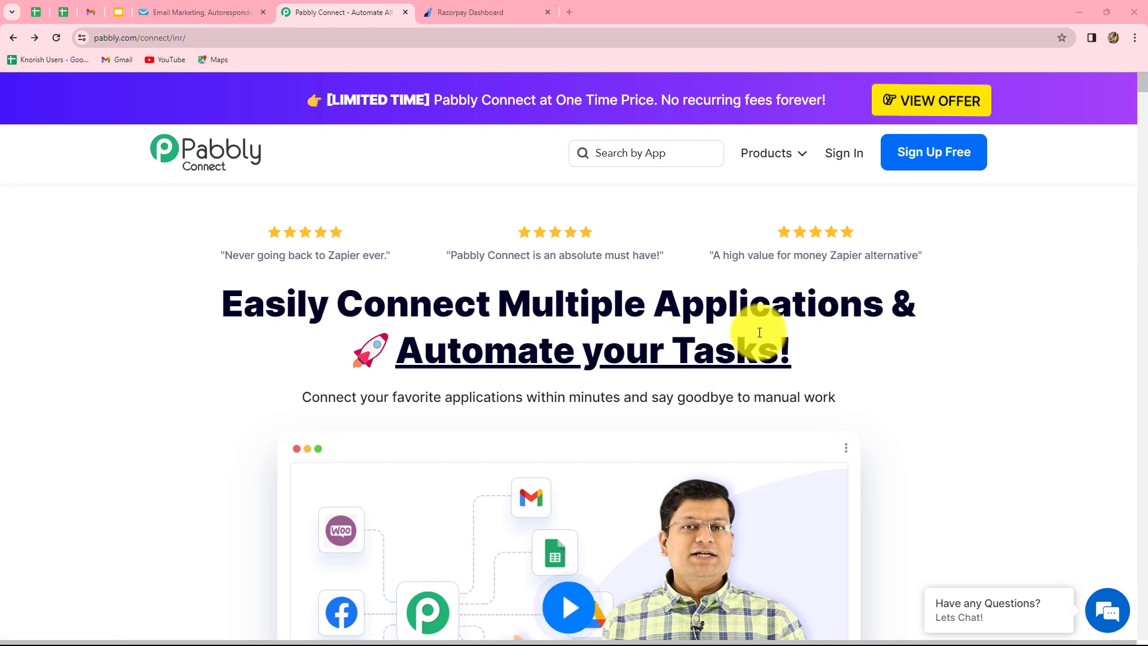
Sign in and open the Pabbly Connect dashboard showing 129957 tasks remaining and an empty Home folder.
left_click(847, 155)
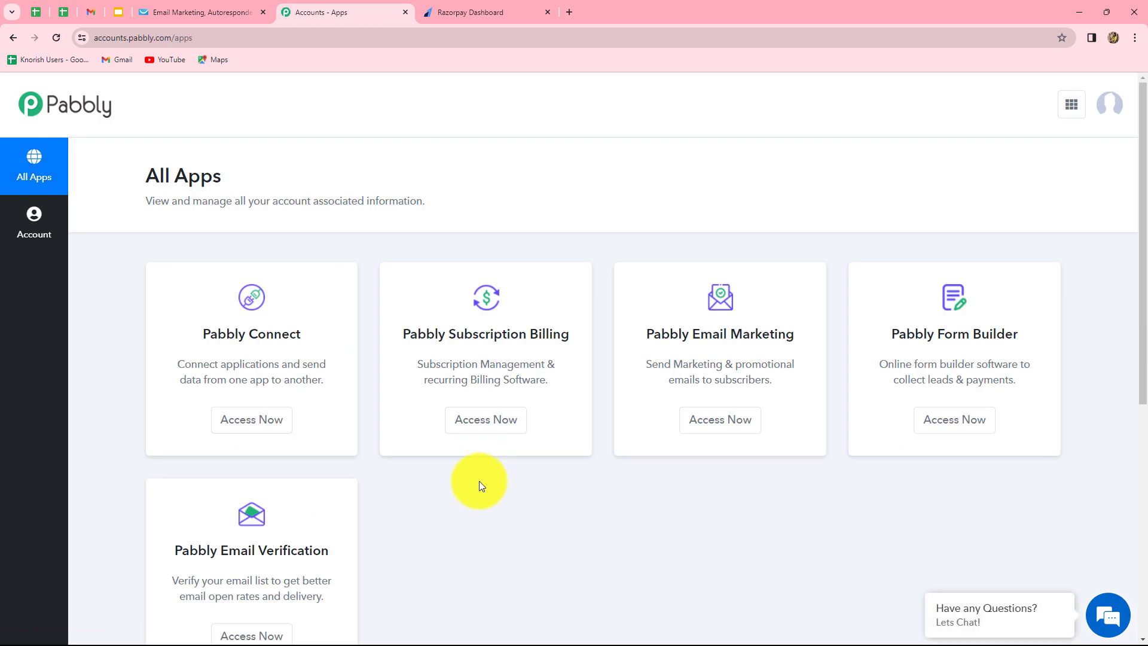
left_click(243, 421)
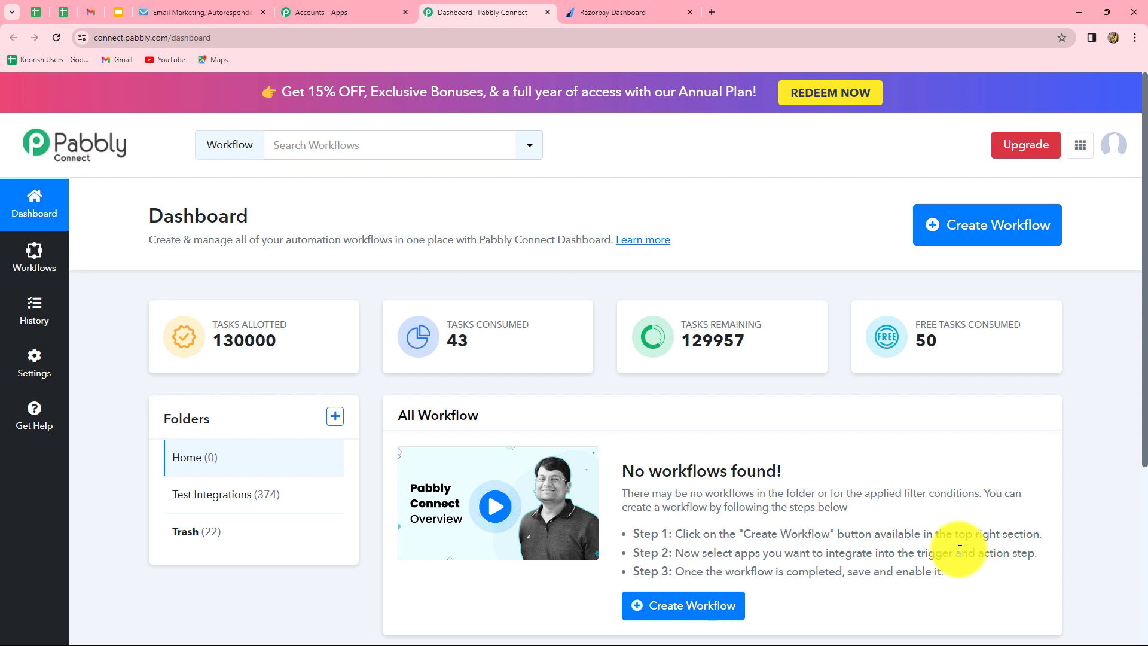
scroll(960, 546, "down", 1)
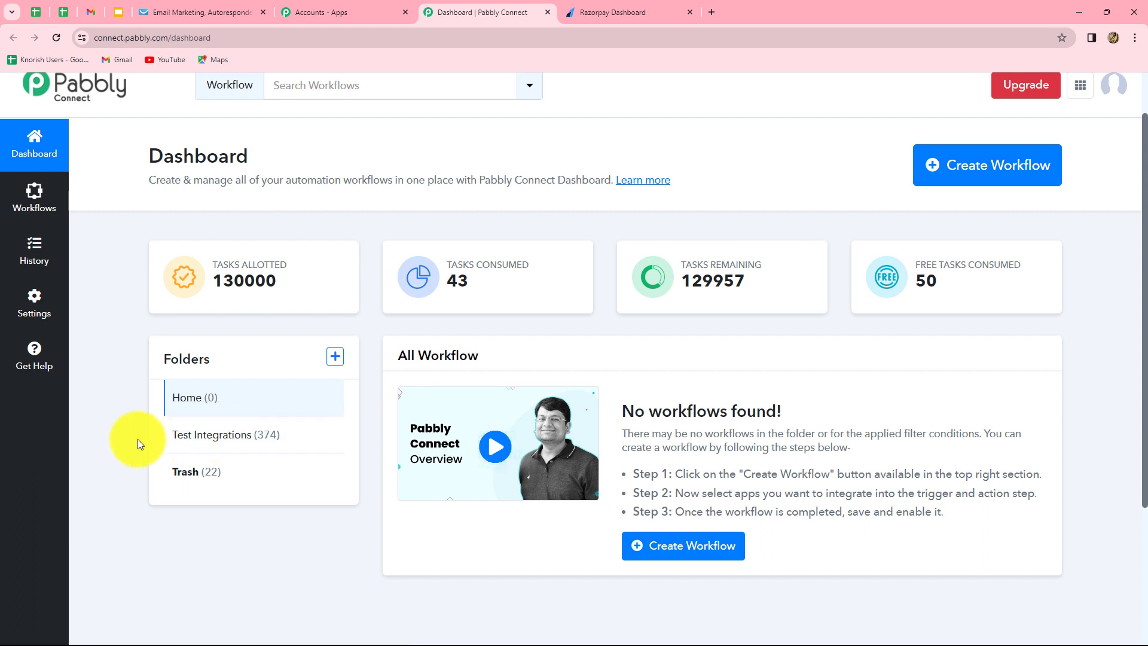
Create the workflow 'Move GetResponse Contact from List for Razorpay Payments.' in the Test Integrations folder.
left_click(992, 180)
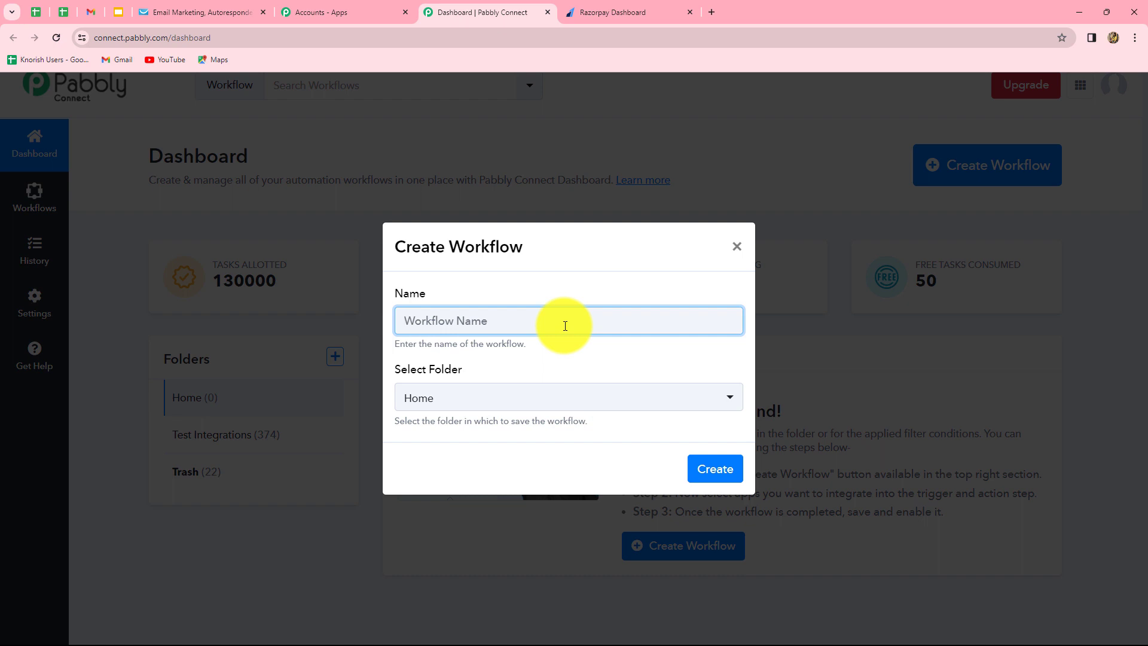
type("Move GetResponse Contact from List for Razorpay Payments.")
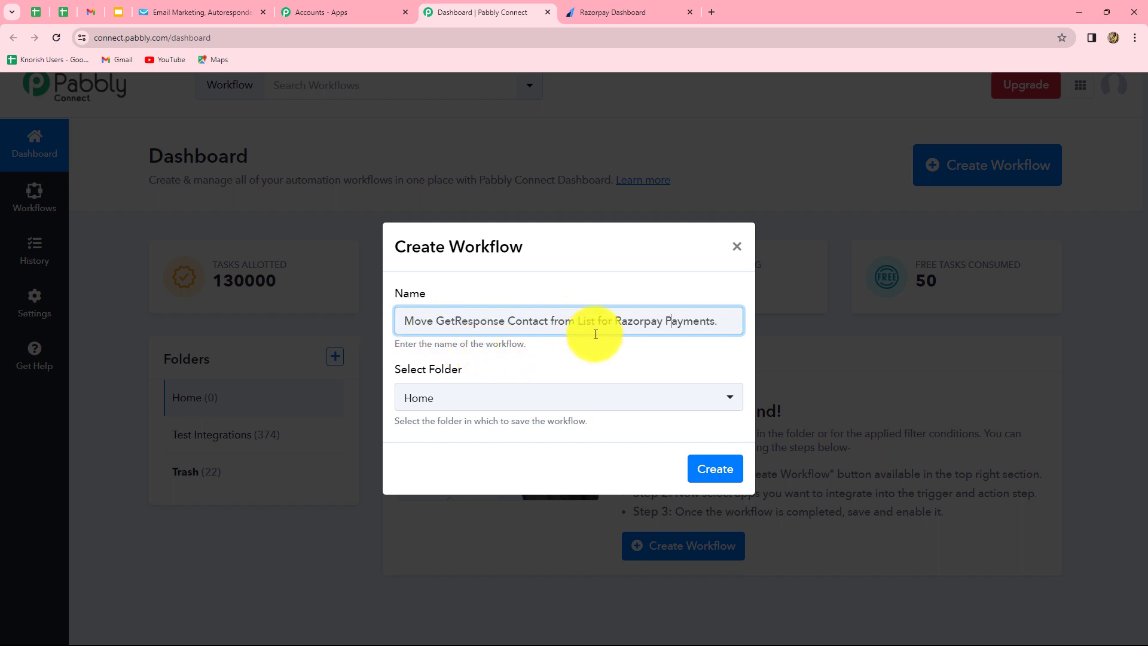
left_click(724, 326)
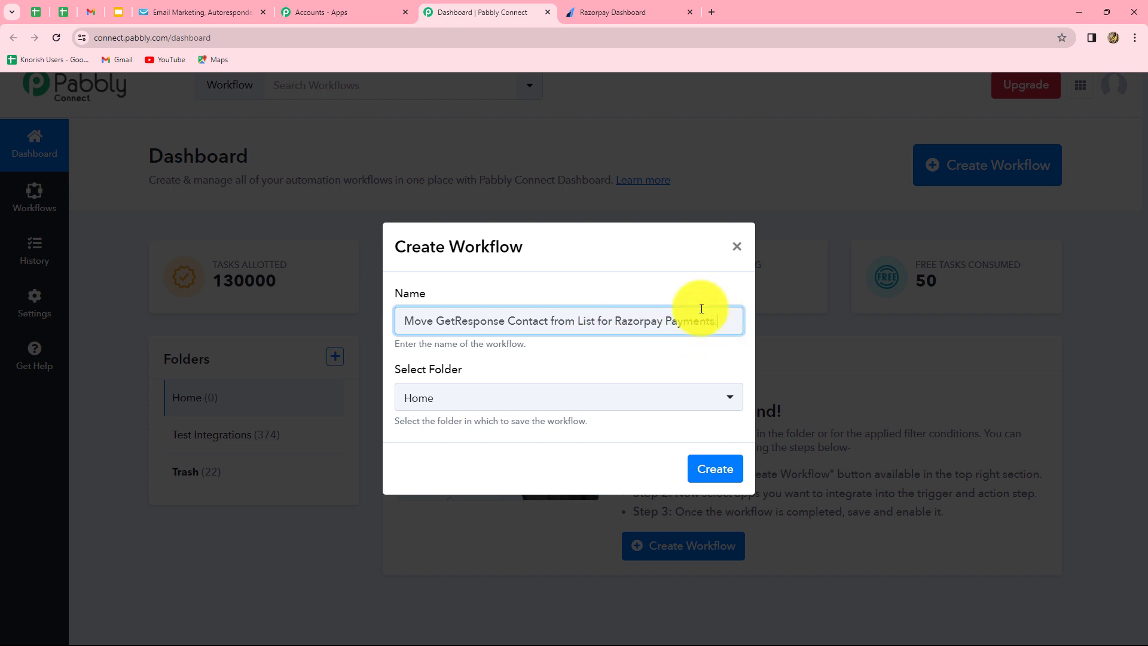
left_click(460, 395)
left_click(450, 498)
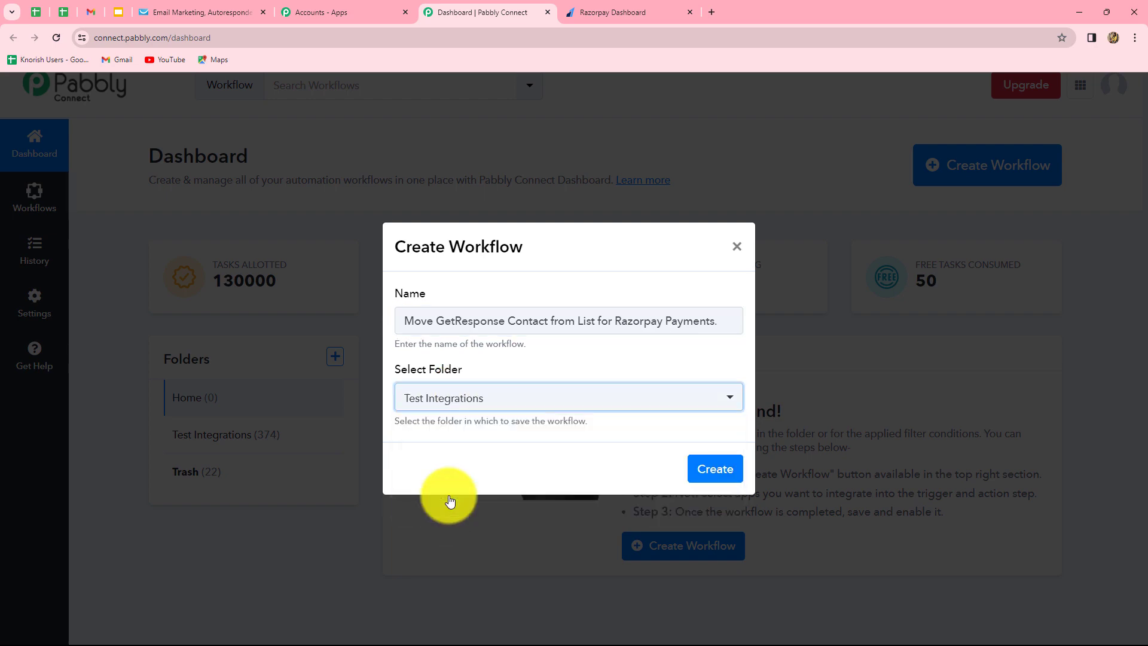
left_click(722, 472)
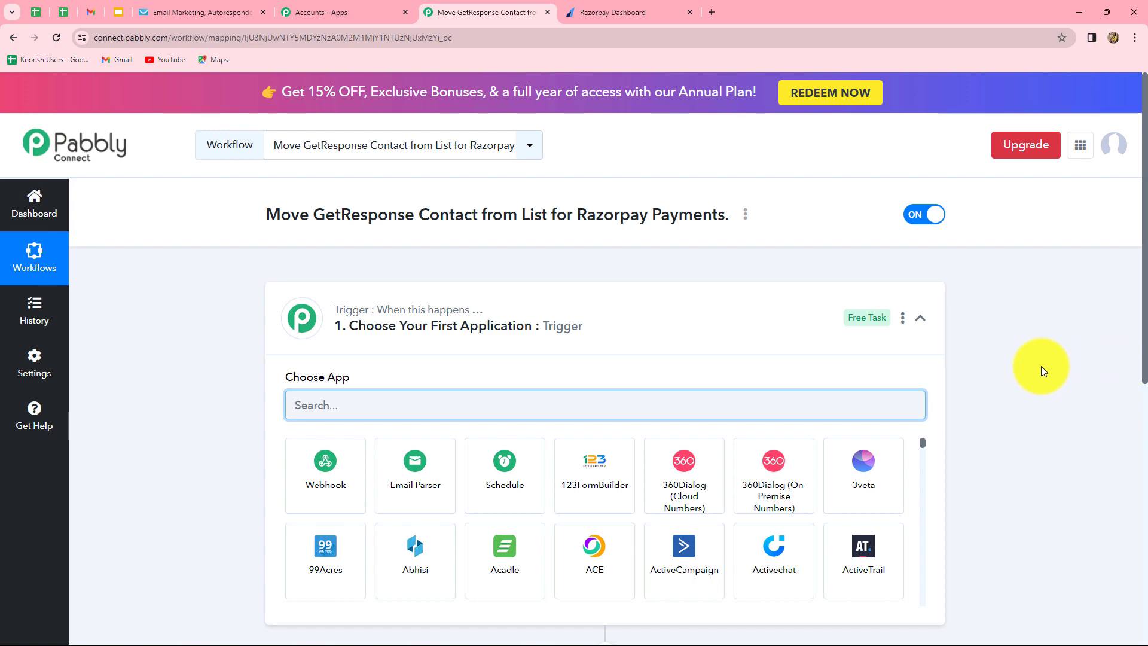
scroll(1042, 365, "down", 3)
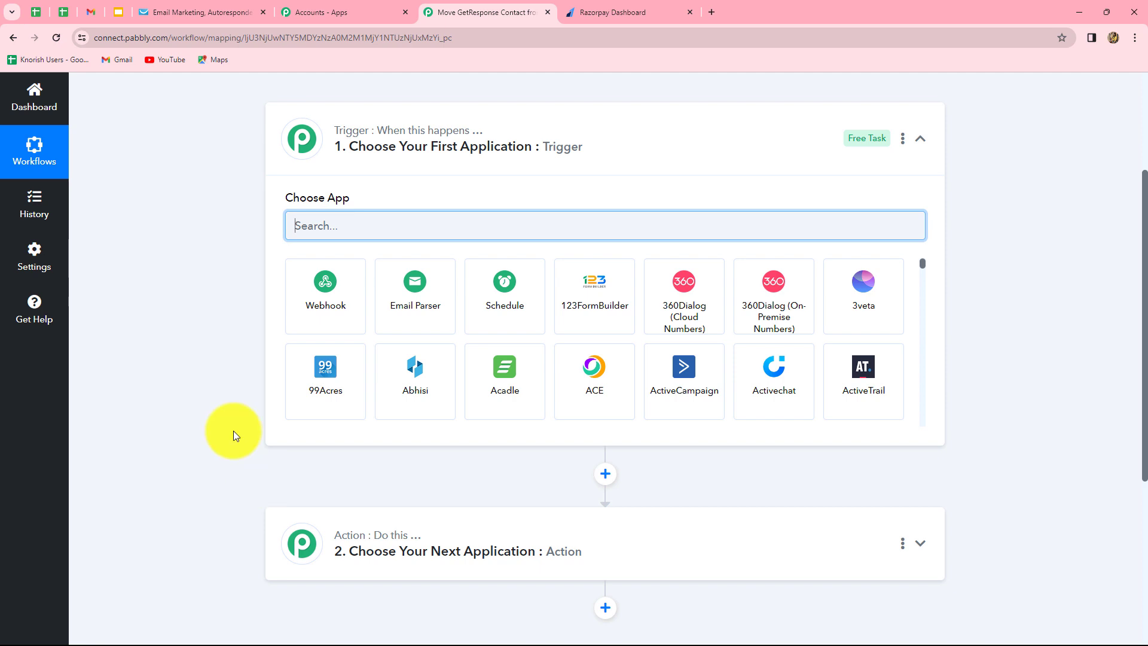
left_click(367, 232)
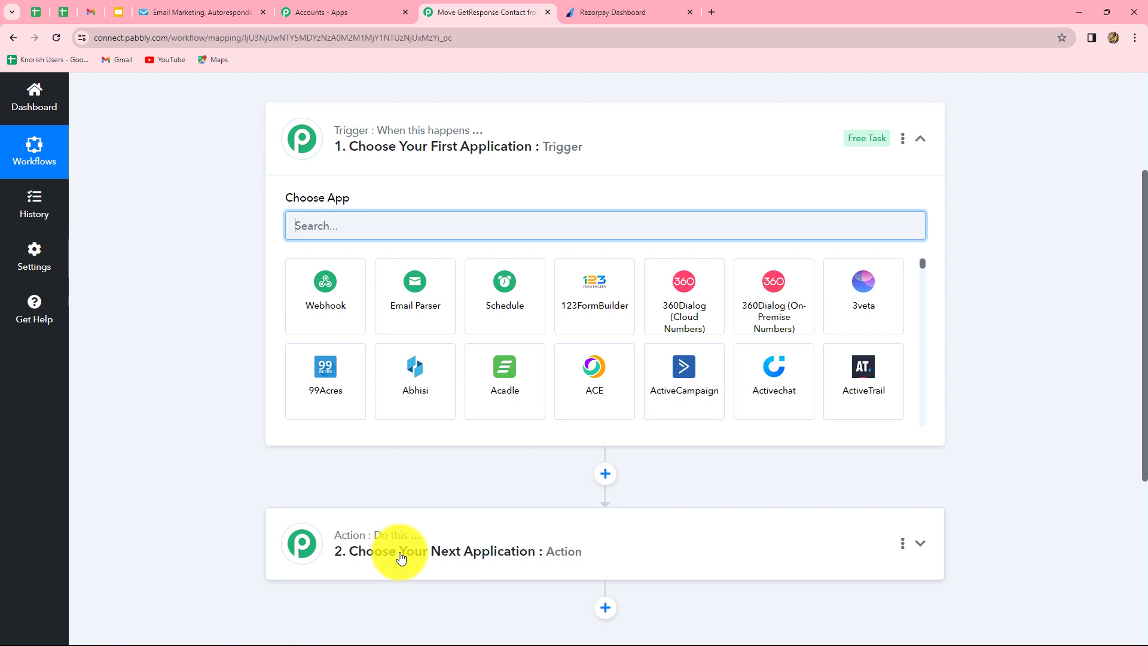
Set the workflow trigger to Razorpay with the Payment Captured event.
type("Razo")
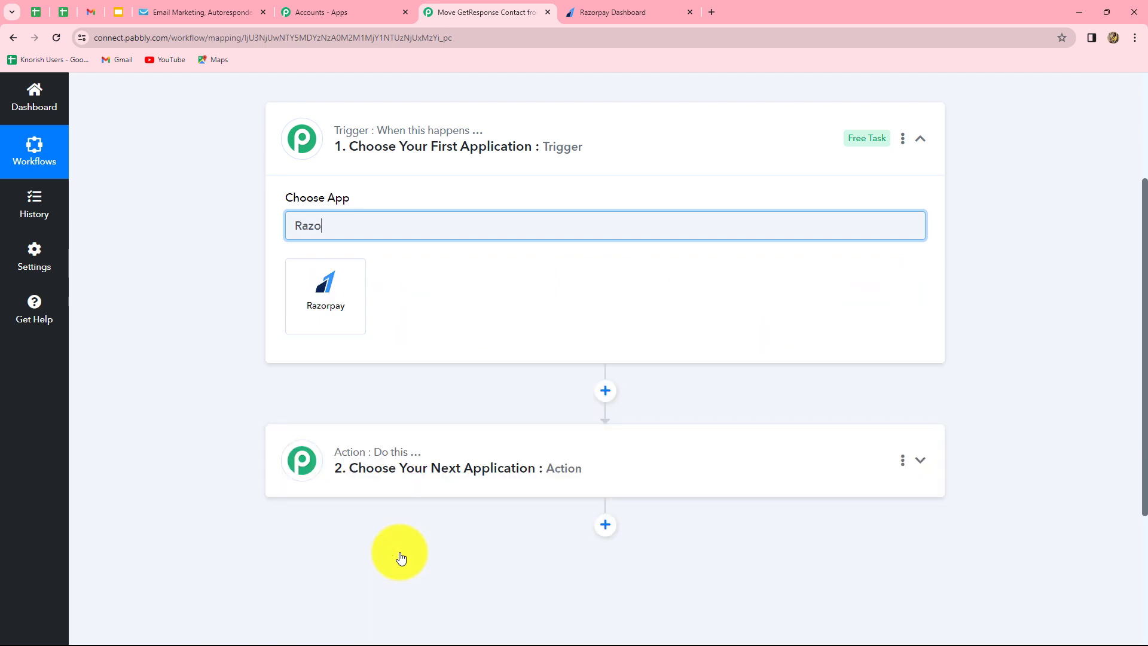
left_click(314, 308)
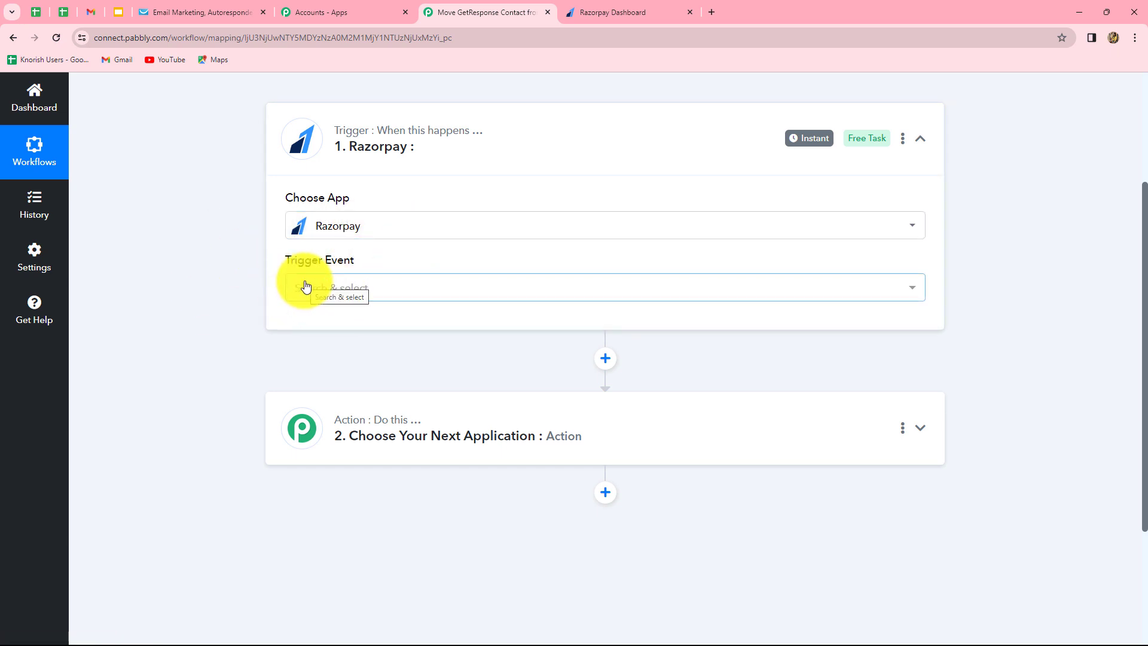
left_click(305, 286)
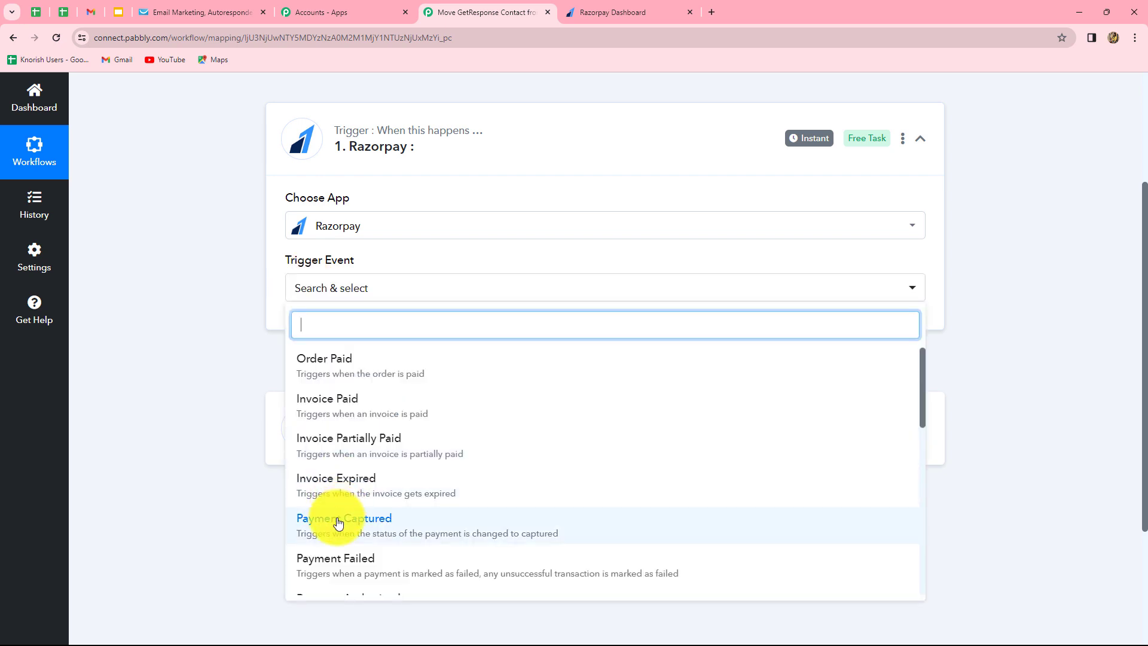
left_click(377, 520)
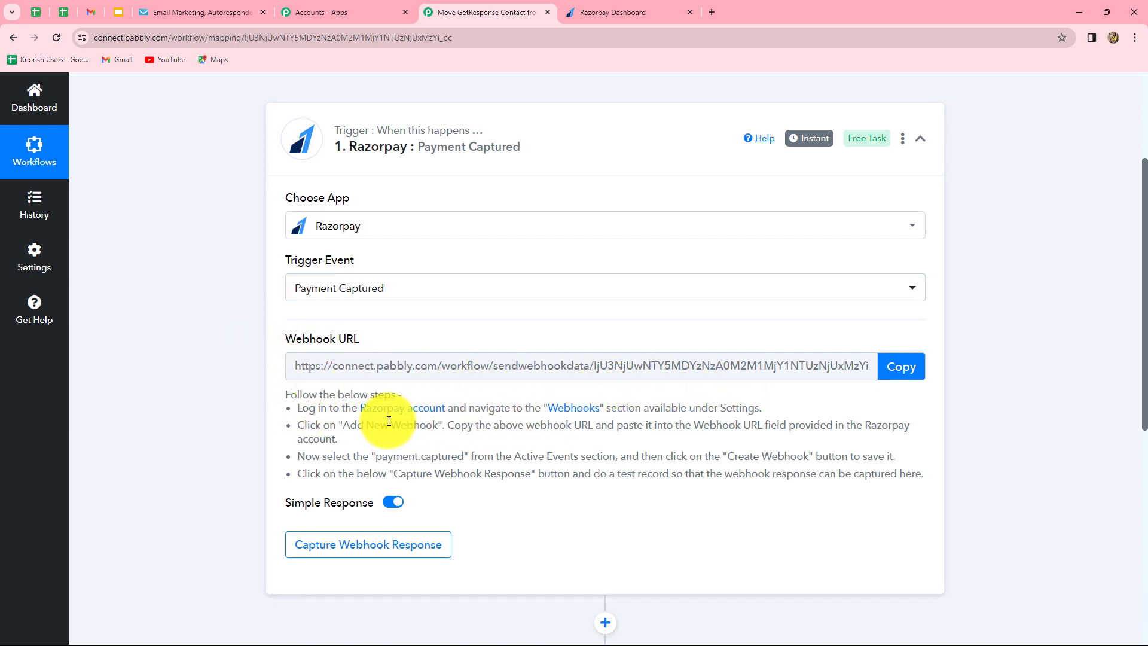
Copy the trigger's webhook URL so the step waits for a webhook response.
left_click_drag(388, 421, 853, 489)
left_click(1017, 460)
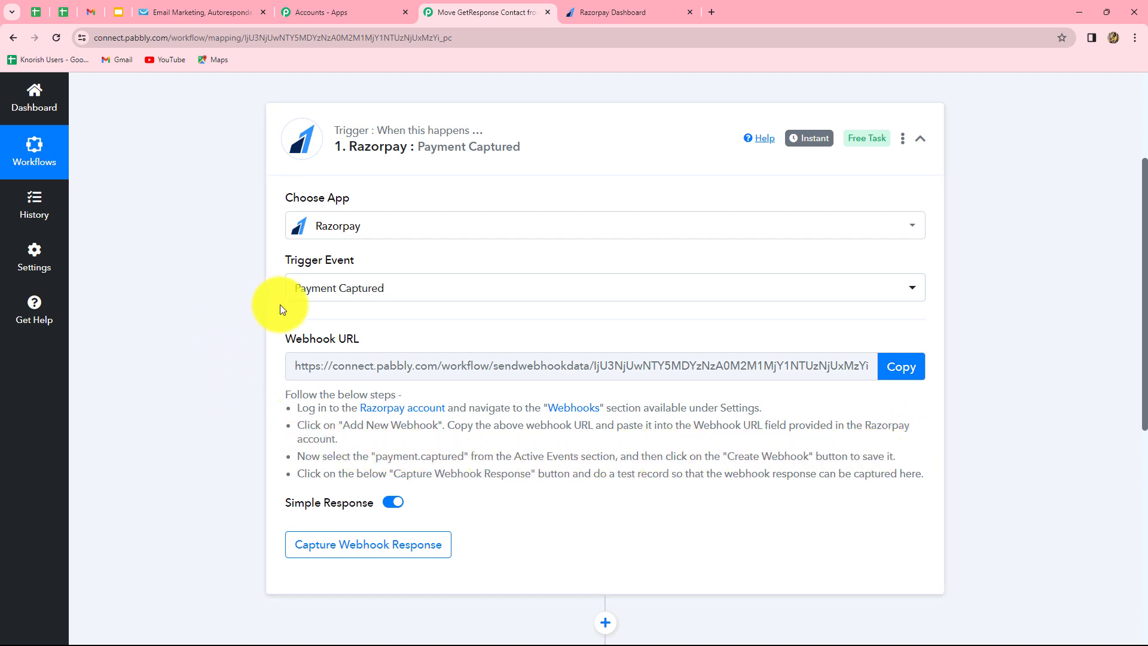
left_click(900, 368)
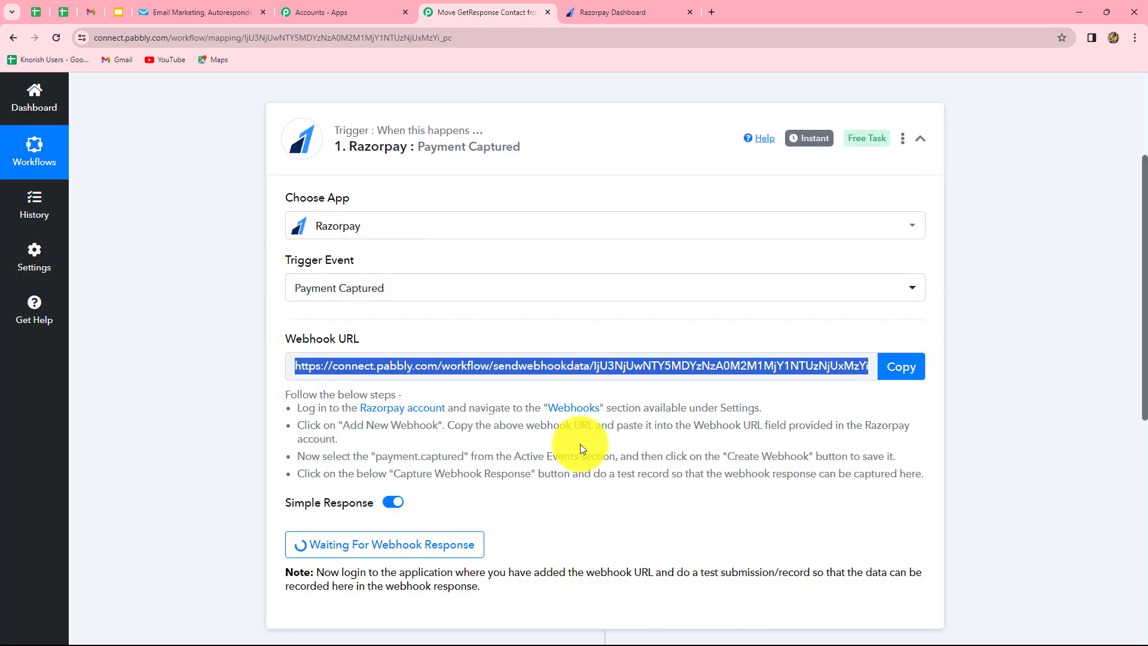
Paste the Pabbly webhook URL into a new webhook under Razorpay's Account & Settings > Webhooks.
left_click(622, 11)
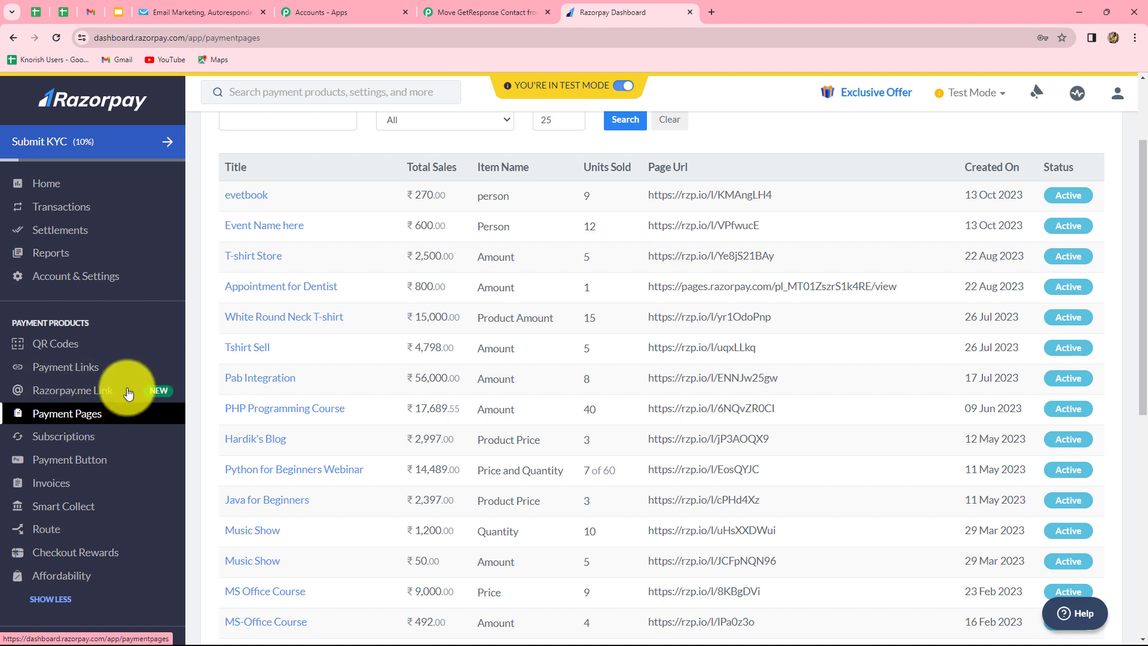
left_click(92, 282)
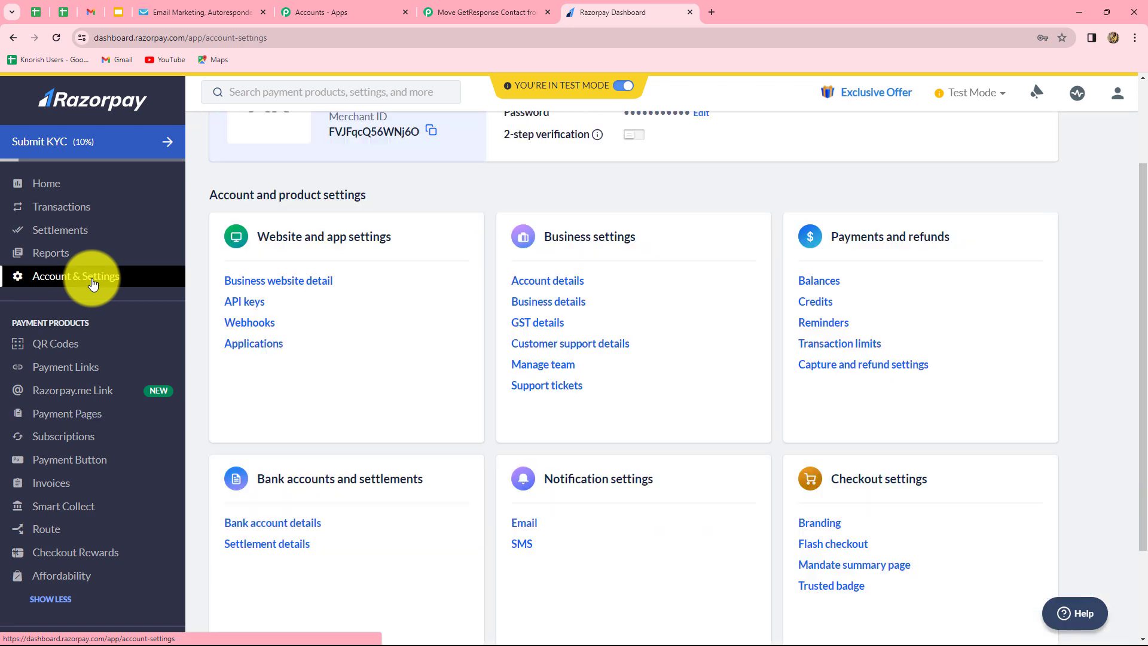
left_click(261, 325)
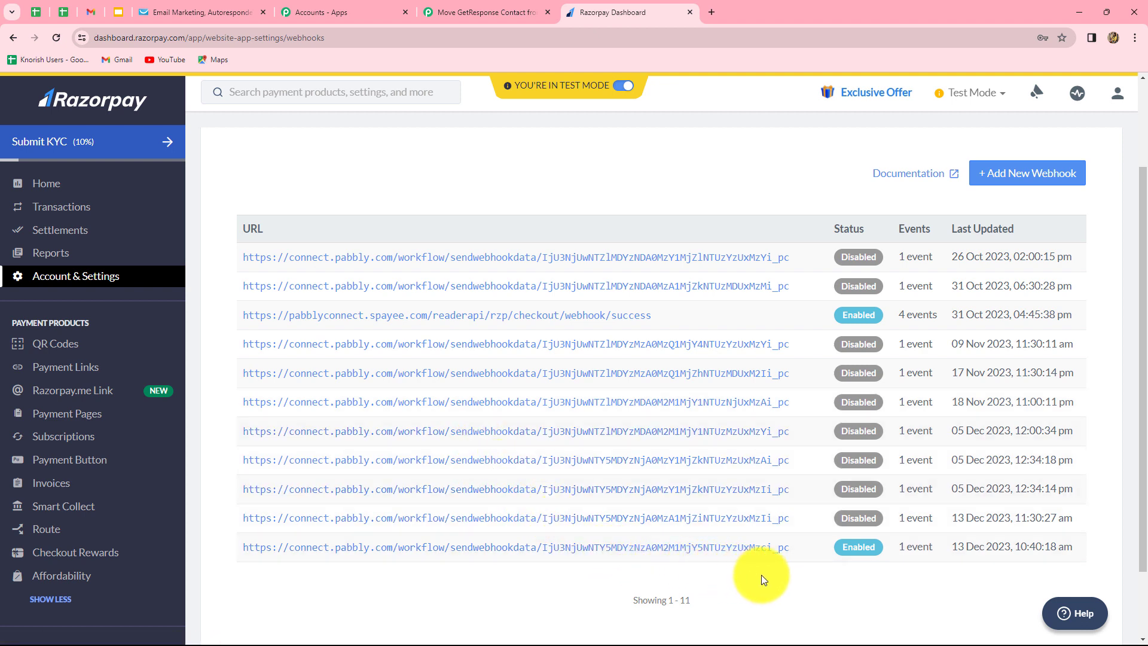
left_click(1019, 179)
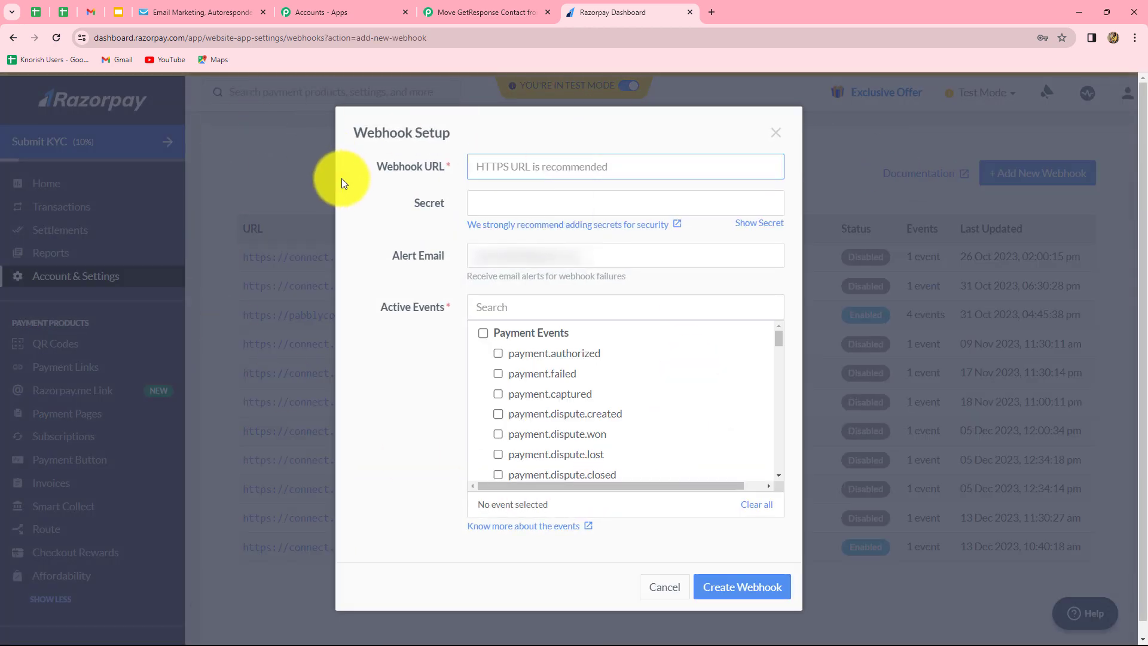
left_click(494, 162)
key("ctrl+v")
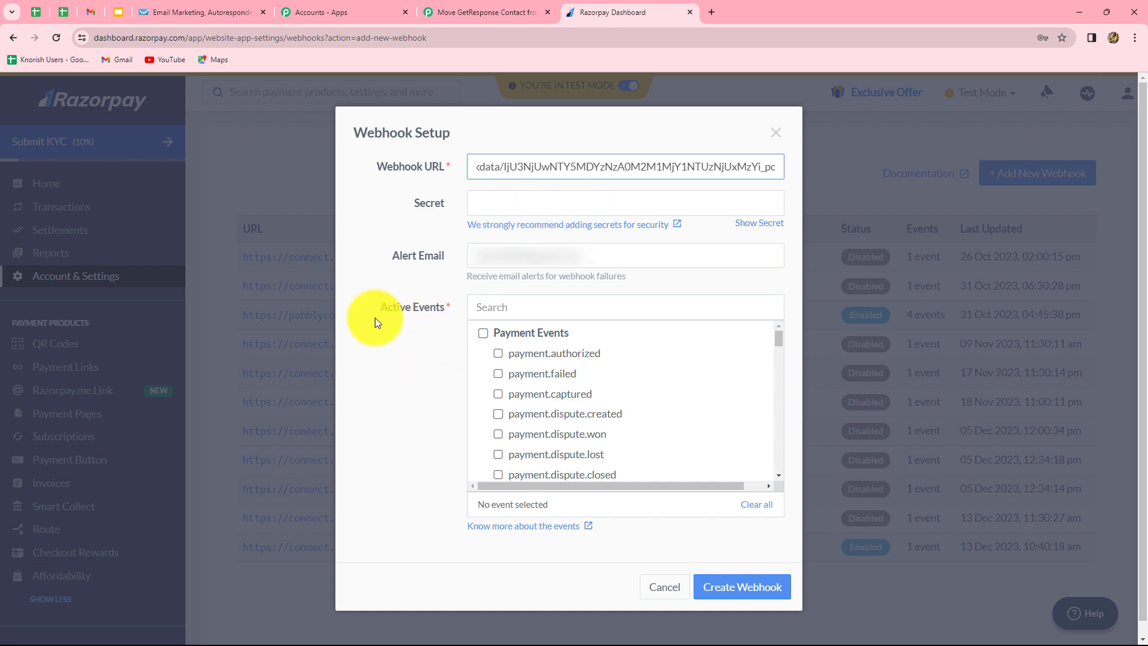
left_click(464, 6)
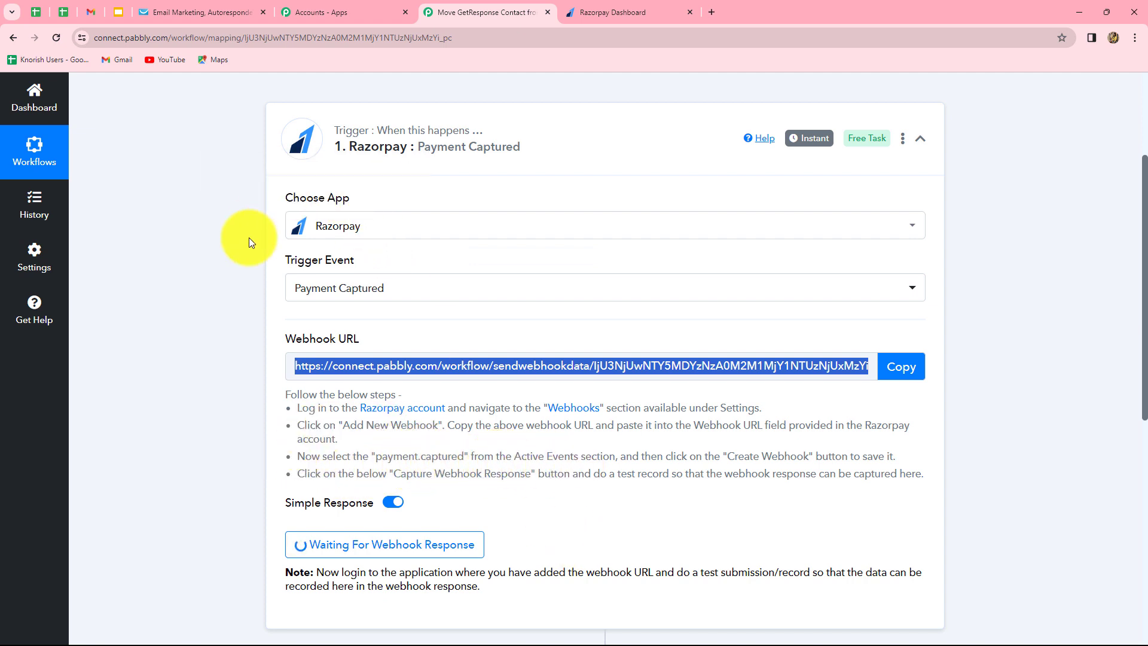
Create the Razorpay webhook subscribed to payment.captured, bringing the webhooks list to 12.
left_click(589, 10)
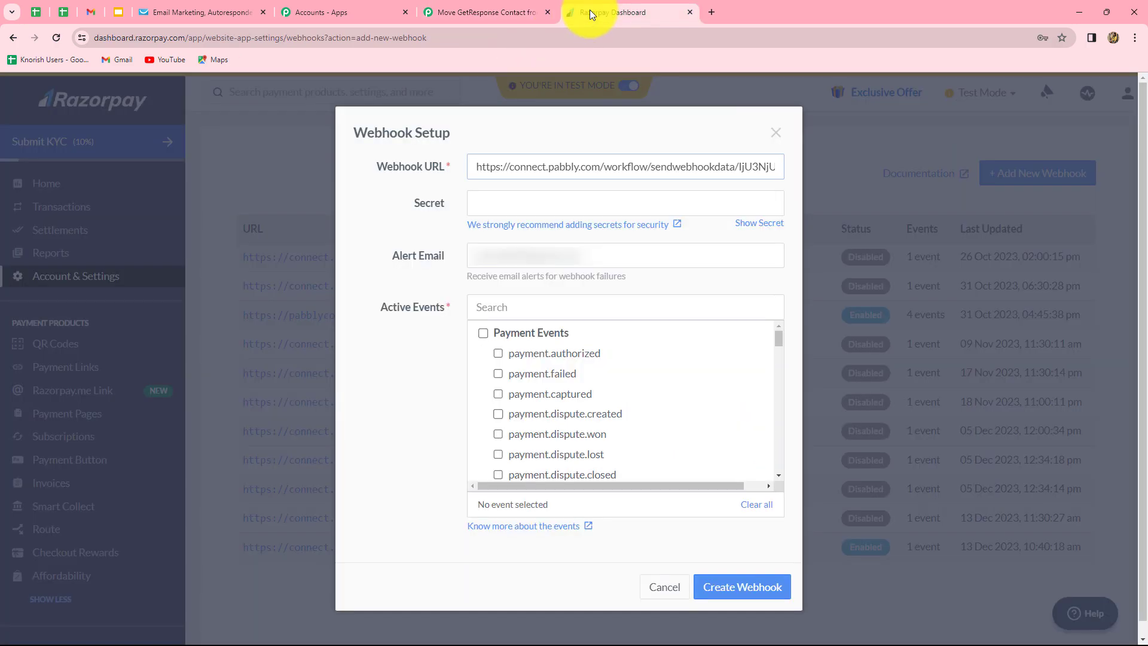
left_click(500, 394)
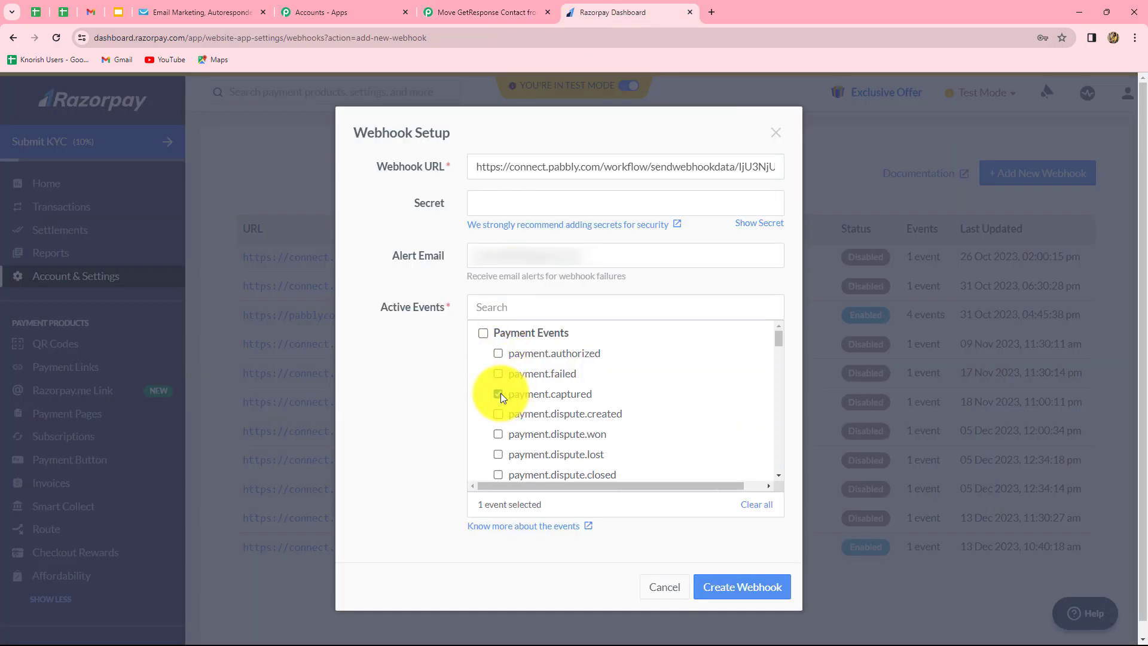
left_click(711, 586)
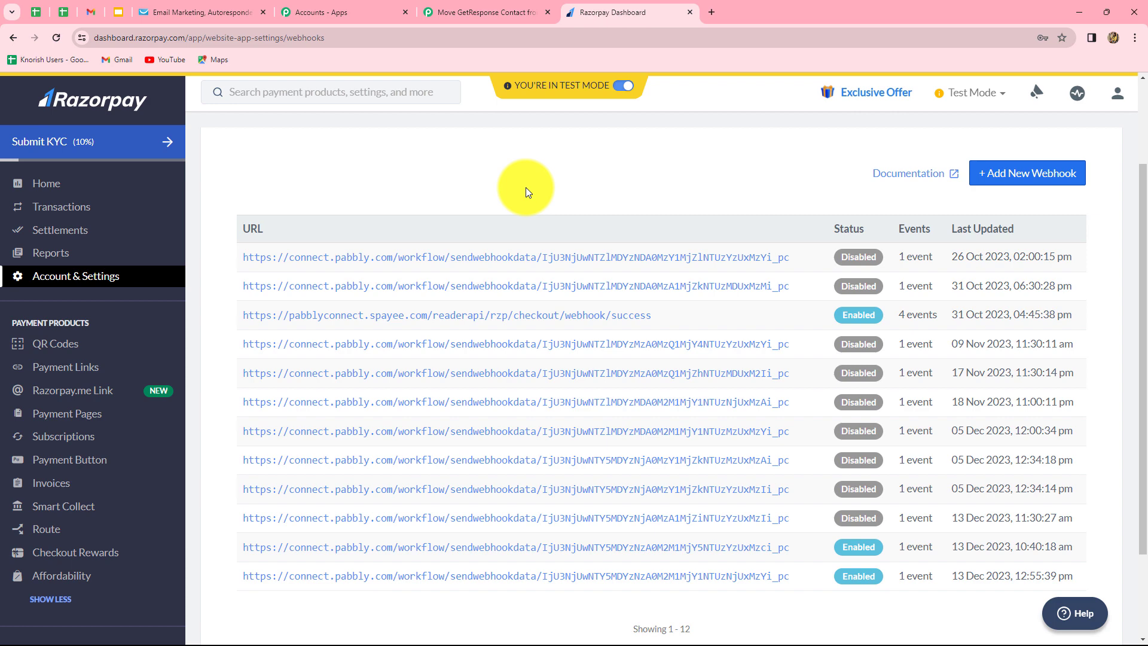
key("ctrl+shift+Tab")
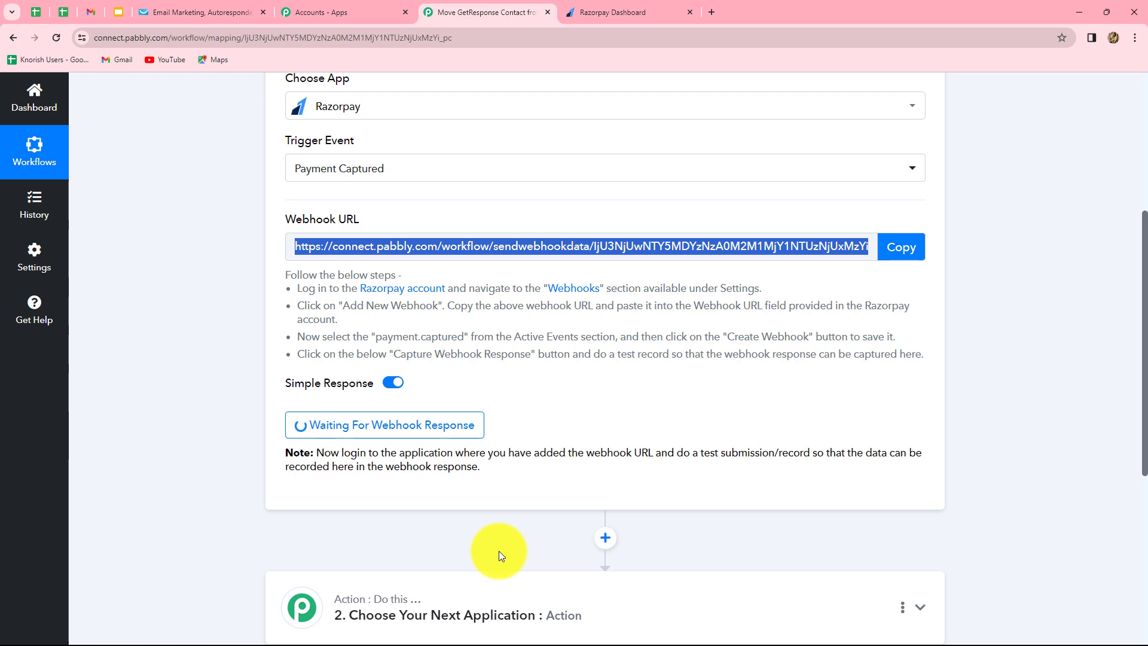
left_click(593, 8)
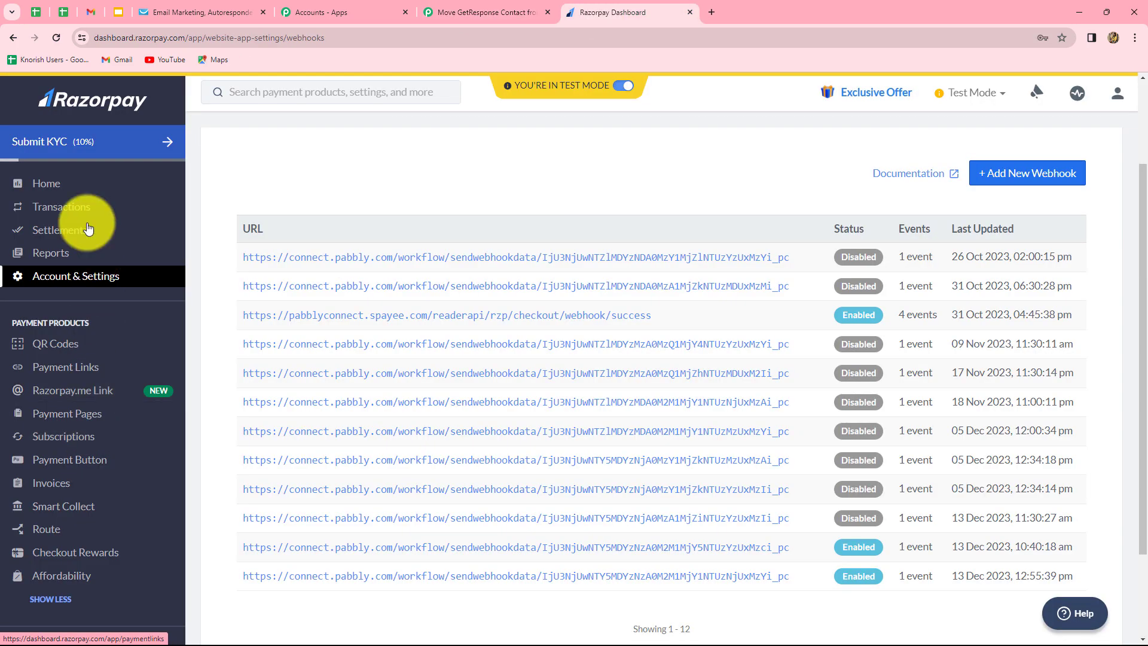
Check Razorpay's payment pages, then view GetResponse lists: PHP For Programming 2 contacts, Paid Contacts 1.
left_click(67, 424)
scroll(592, 269, "down", 2)
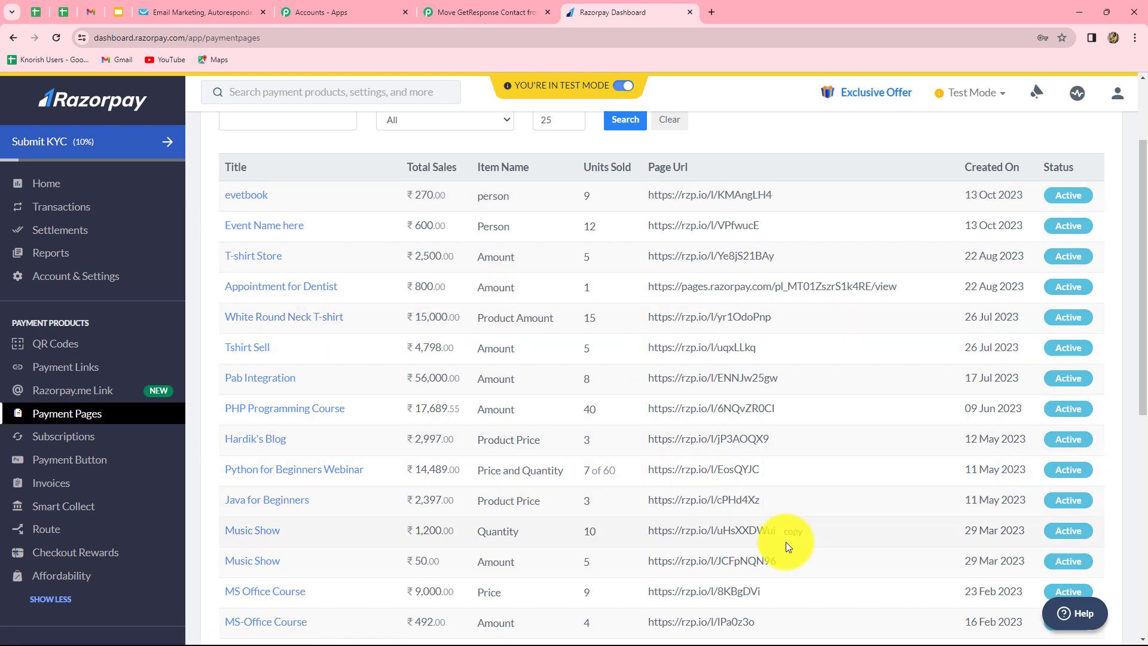
mouse_move(547, 89)
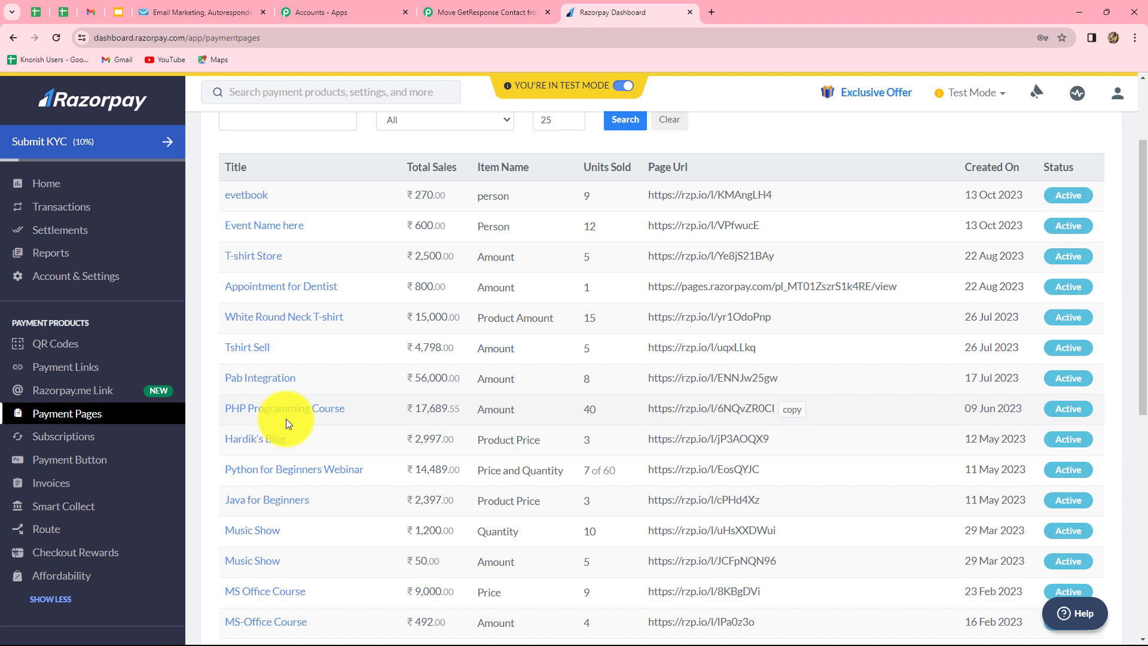
left_click(166, 7)
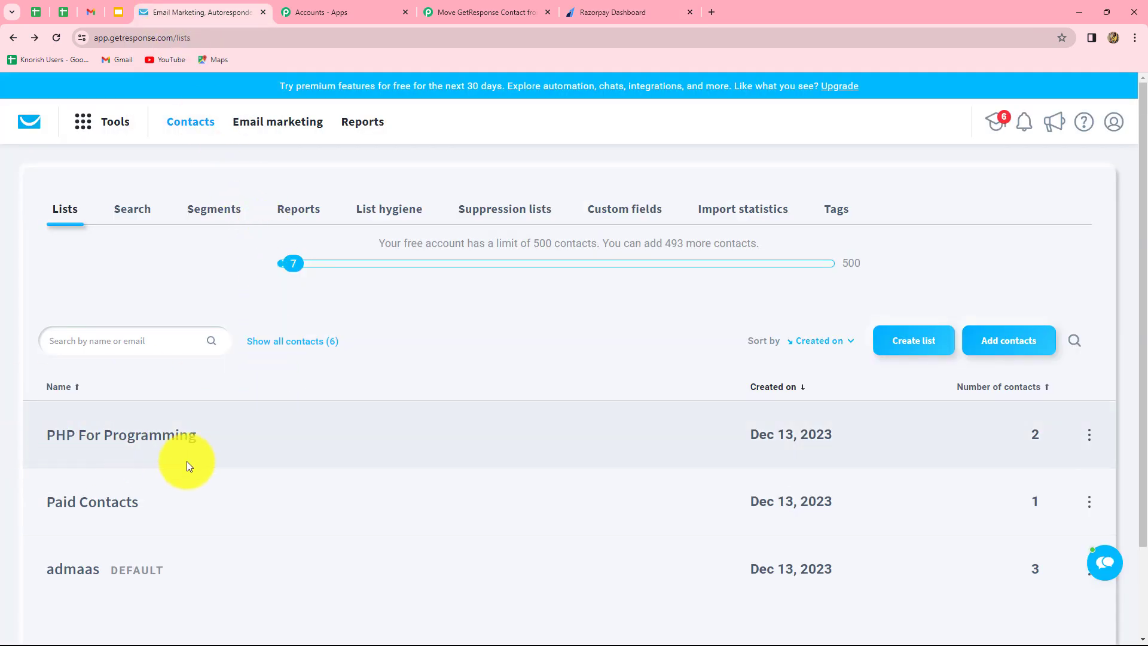
Review the two contacts in PHP For Programming, then return to Razorpay's payment pages table.
left_click(132, 449)
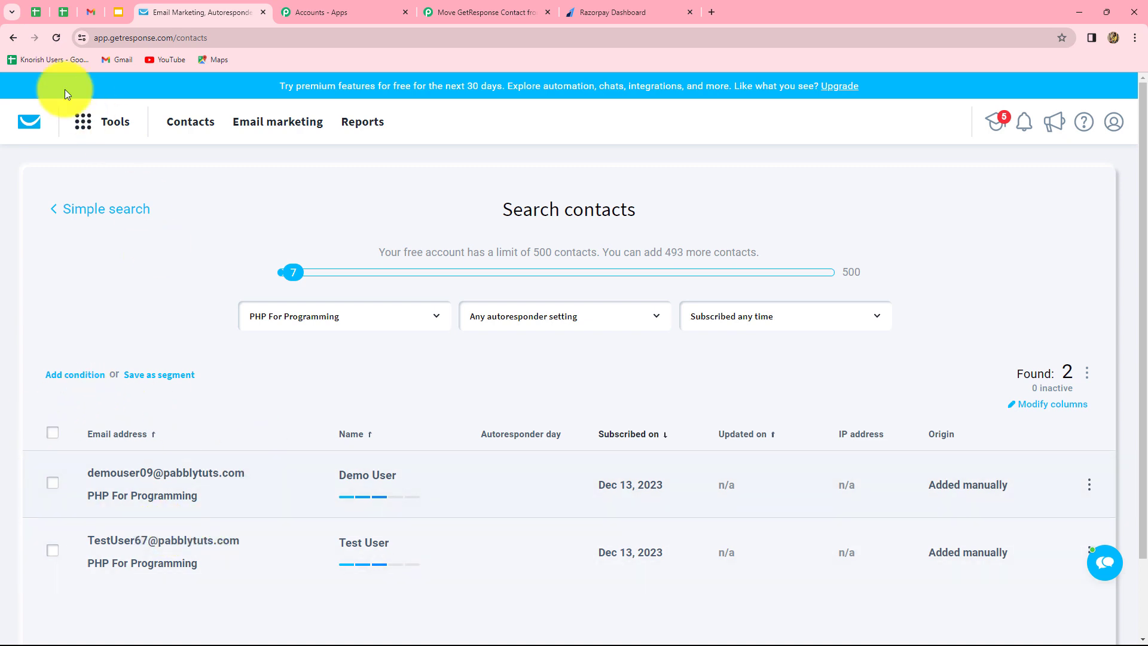
left_click(14, 41)
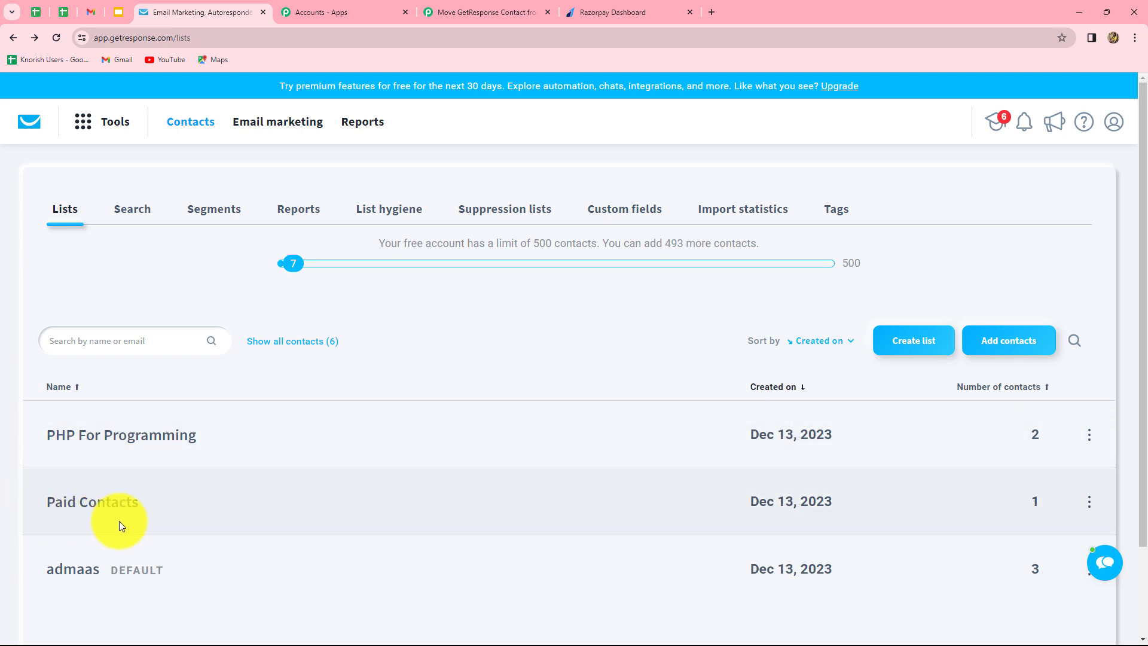
left_click(608, 12)
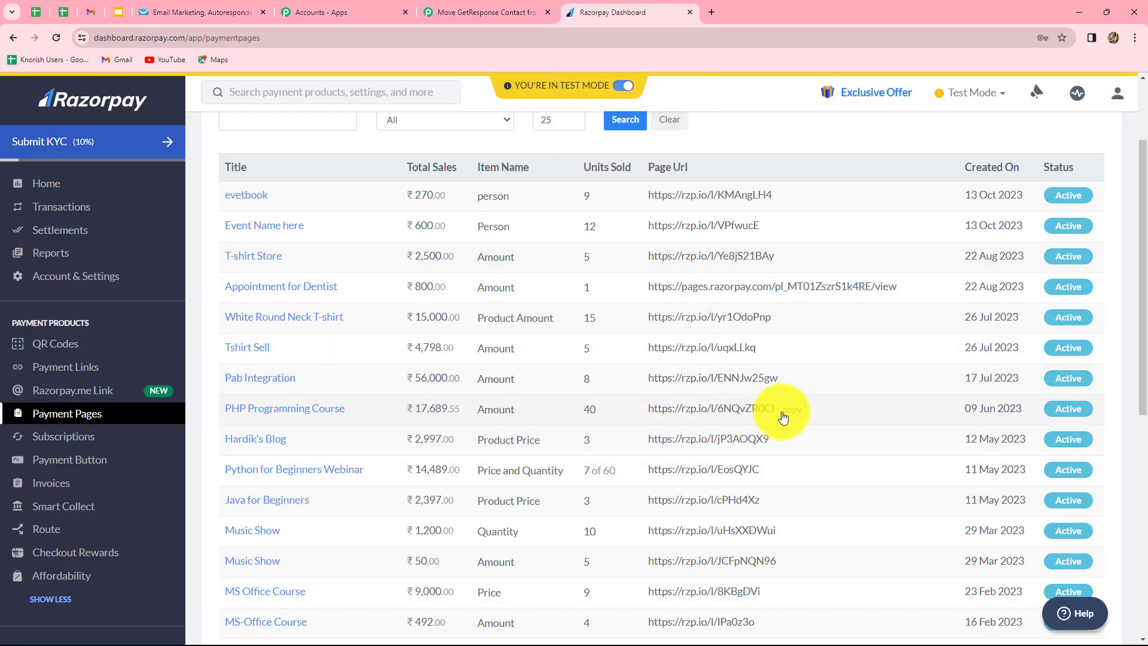
Open the PHP Programming Course payment page link in a new tab.
left_click(790, 412)
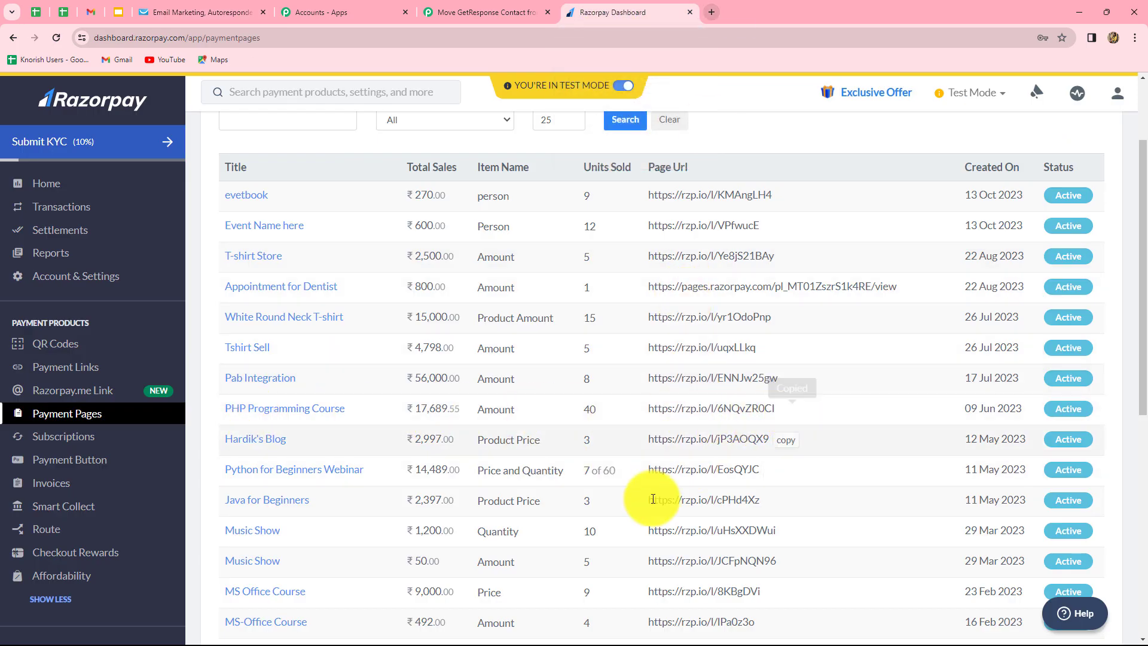
left_click(711, 12)
key("ctrl+v")
key("Return")
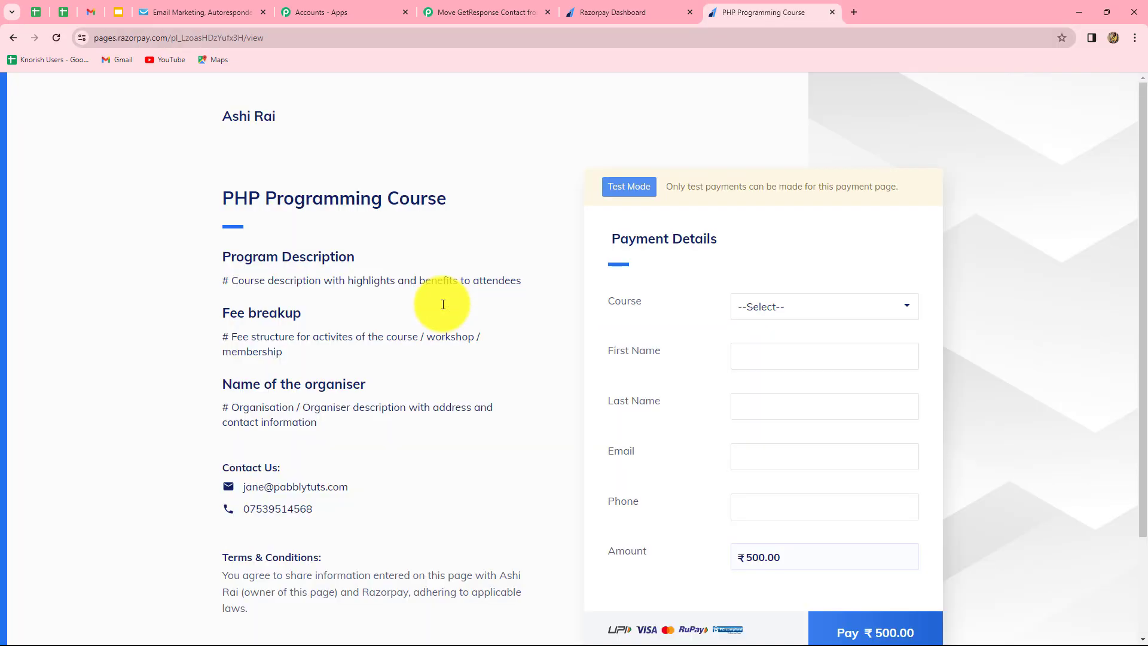
scroll(443, 305, "down", 2)
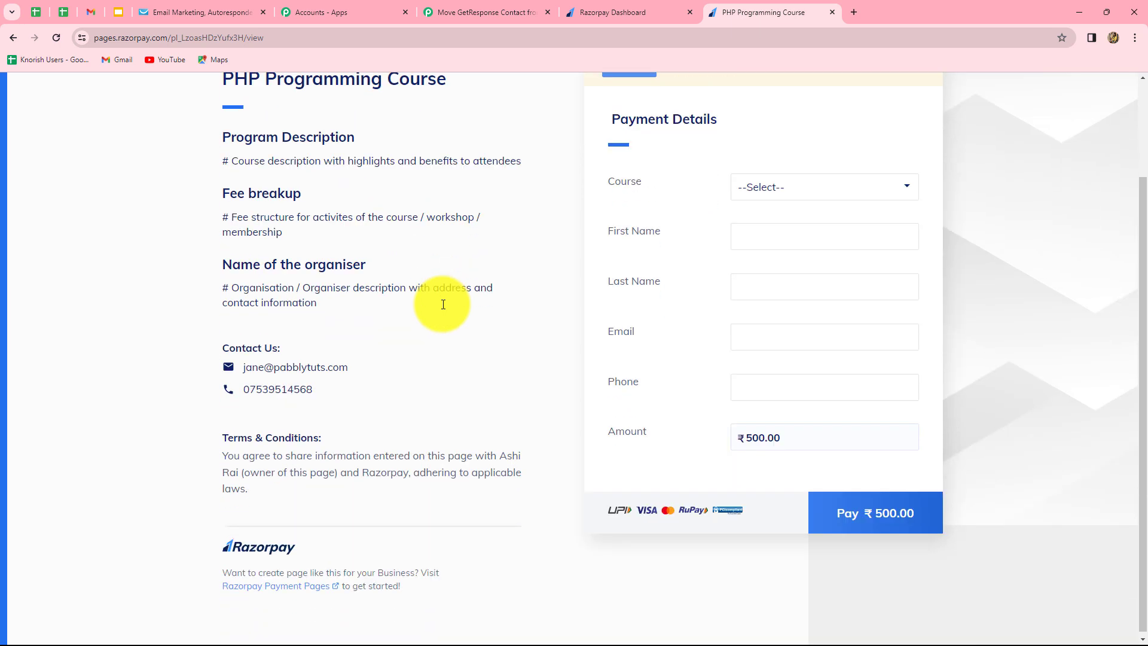
scroll(443, 304, "up", 1)
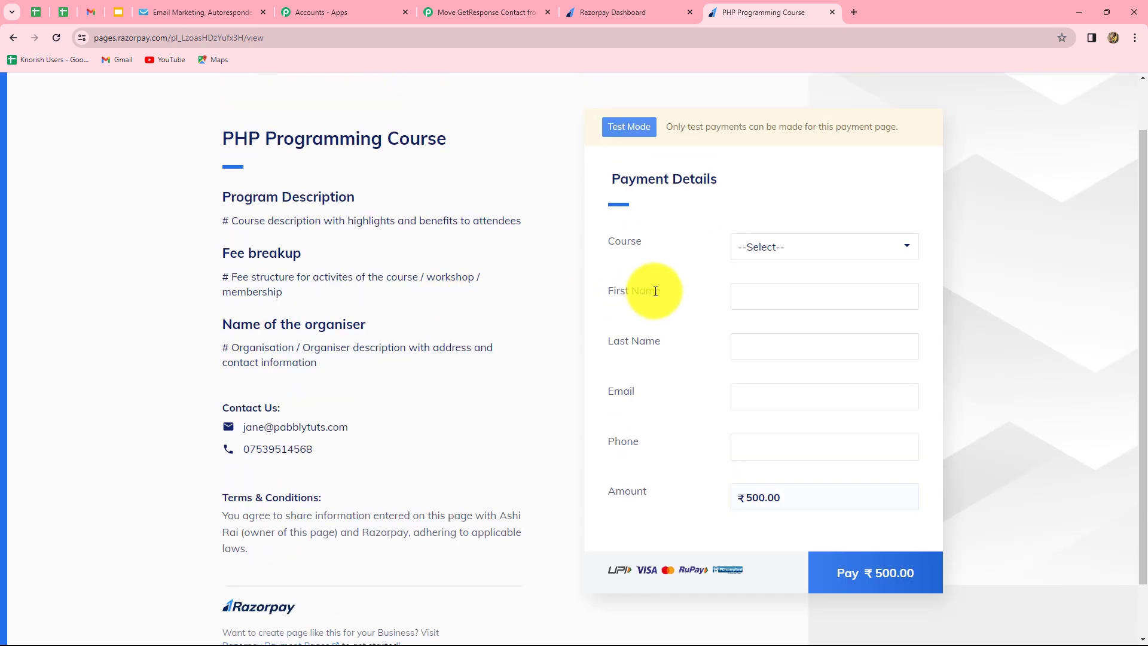
Choose PHP Programming Course and enter the test buyer's first and last name.
left_click(771, 254)
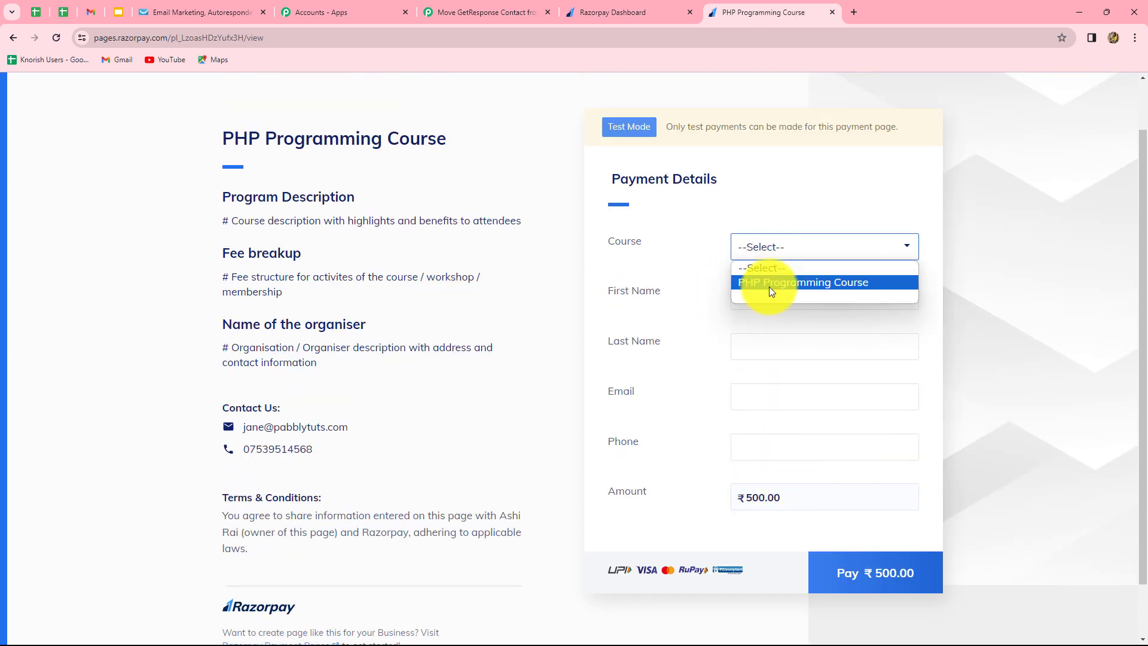
left_click(769, 286)
left_click(751, 302)
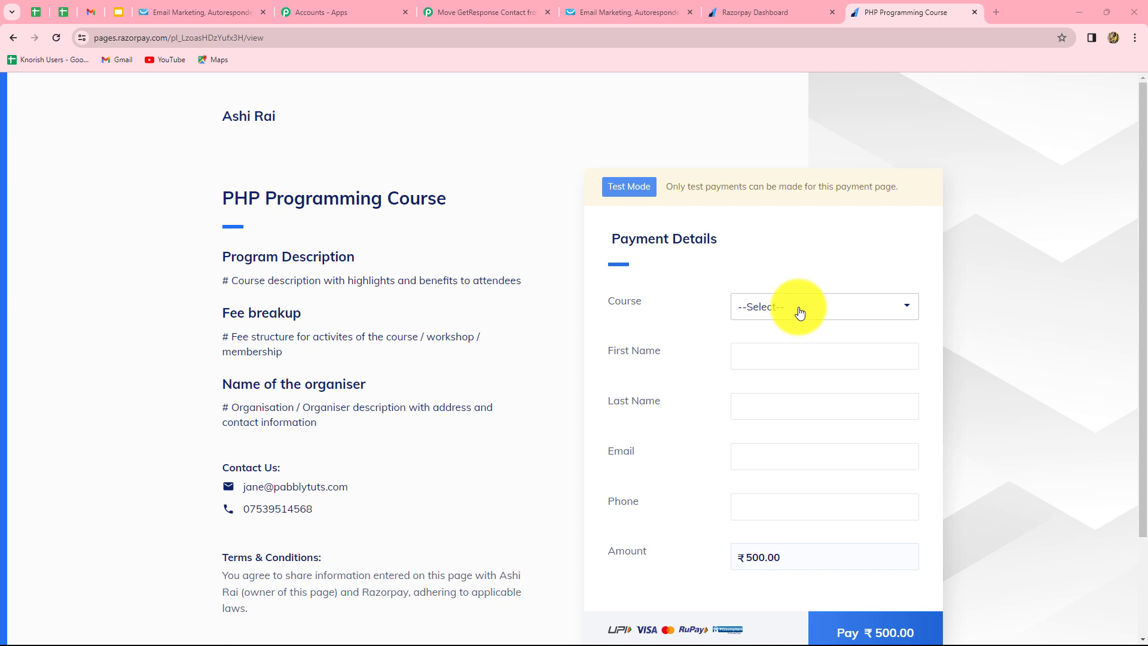
left_click(800, 313)
left_click(783, 338)
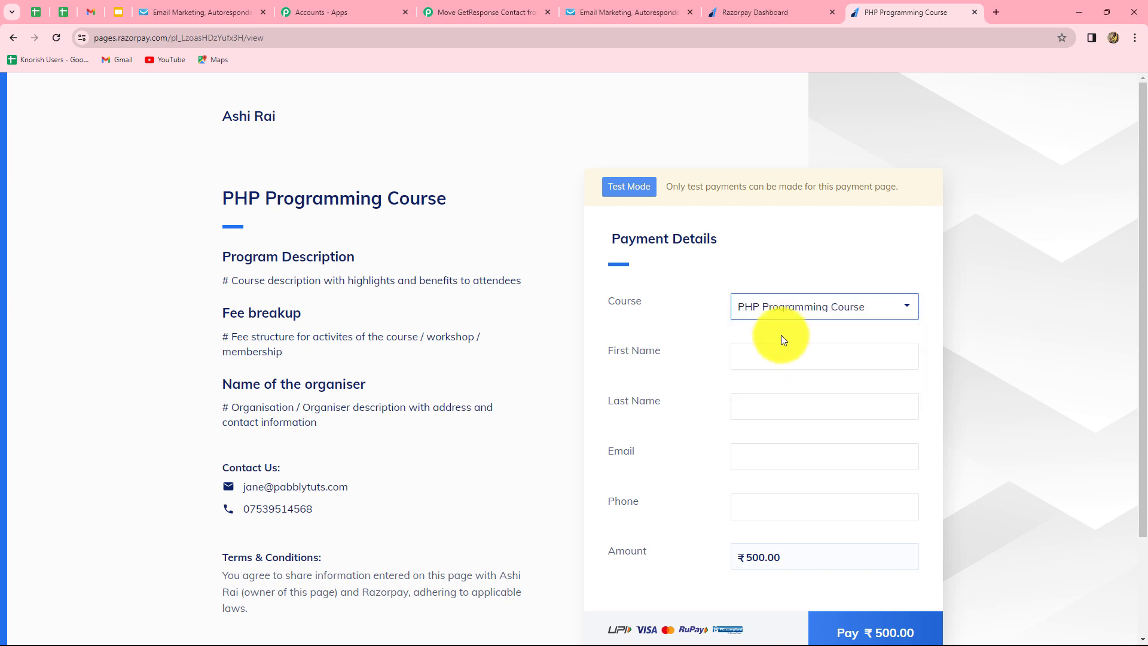
left_click(748, 362)
type("Dummy")
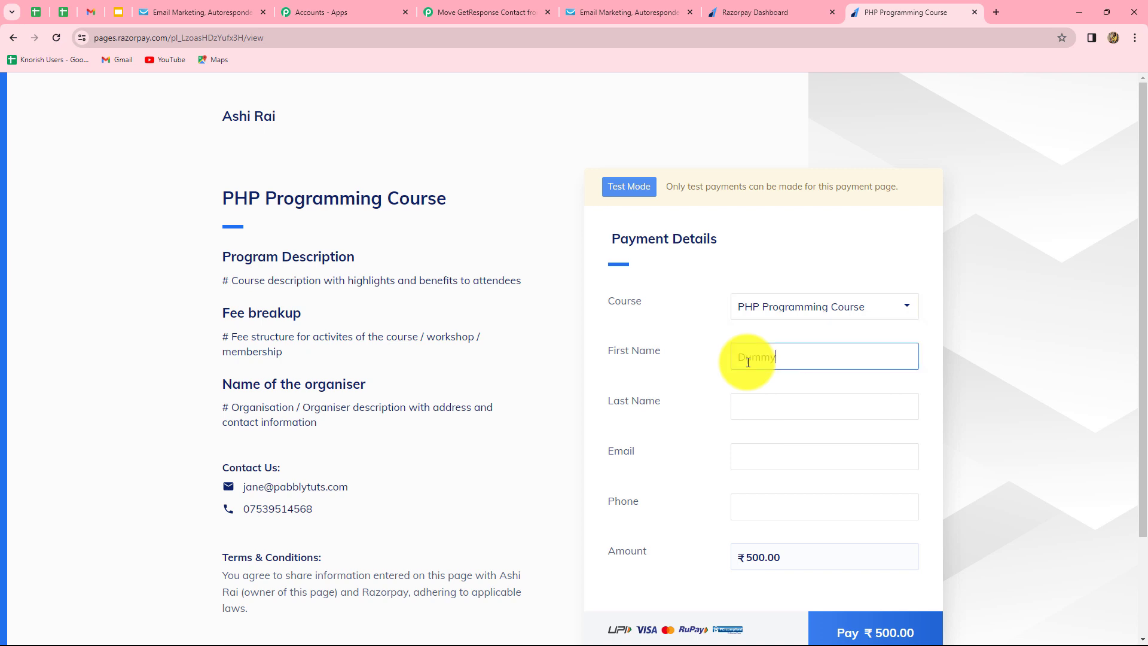
left_click(747, 407)
type("User")
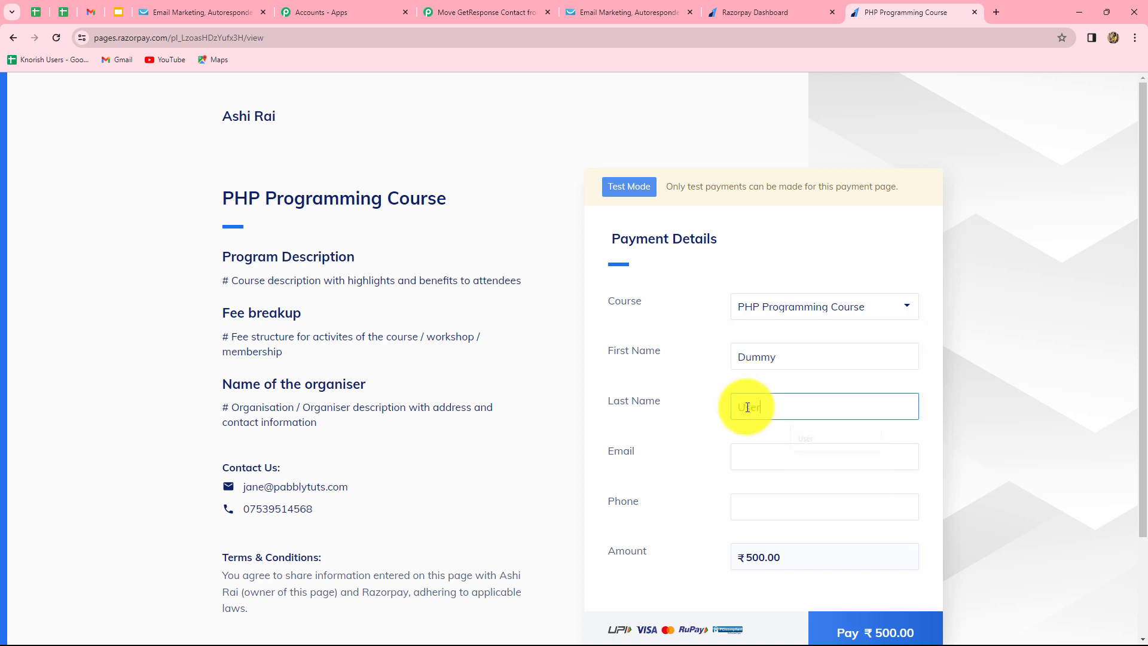
Fill in the buyer's saved e-mail and phone number, then start the ₹500 payment.
left_click(755, 461)
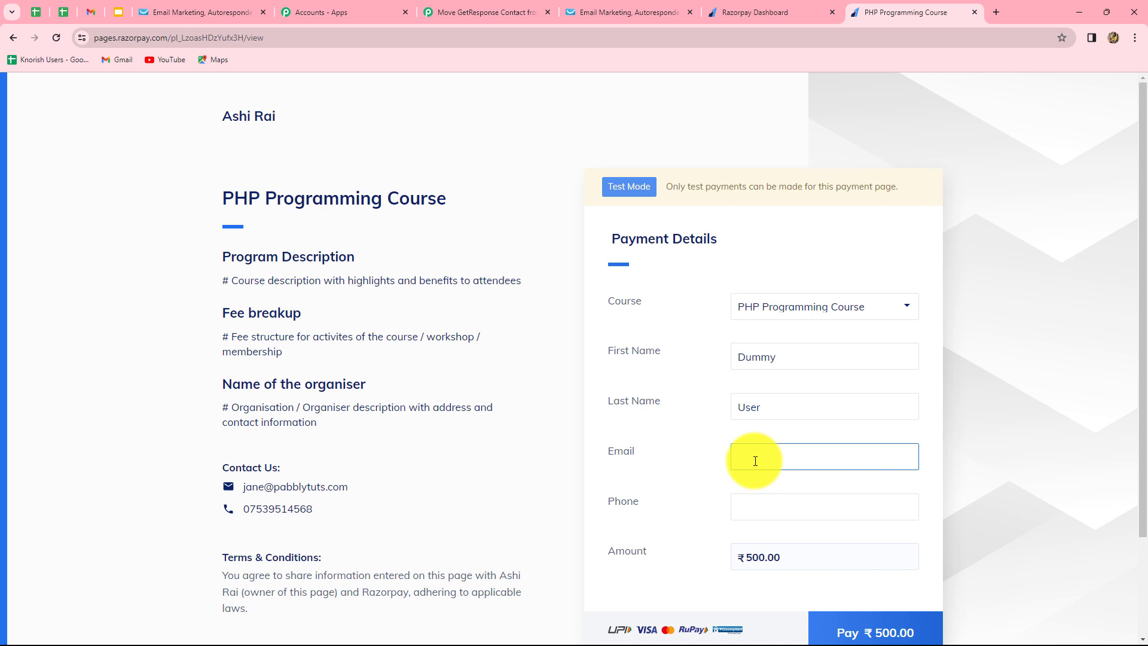
left_click(880, 490)
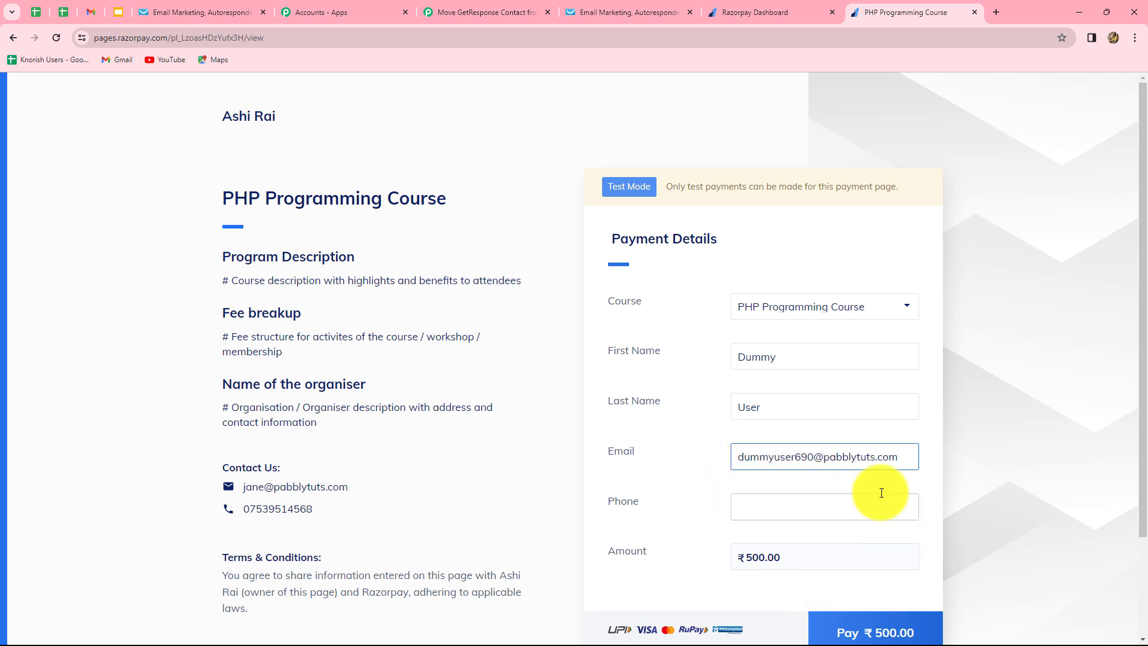
left_click(784, 510)
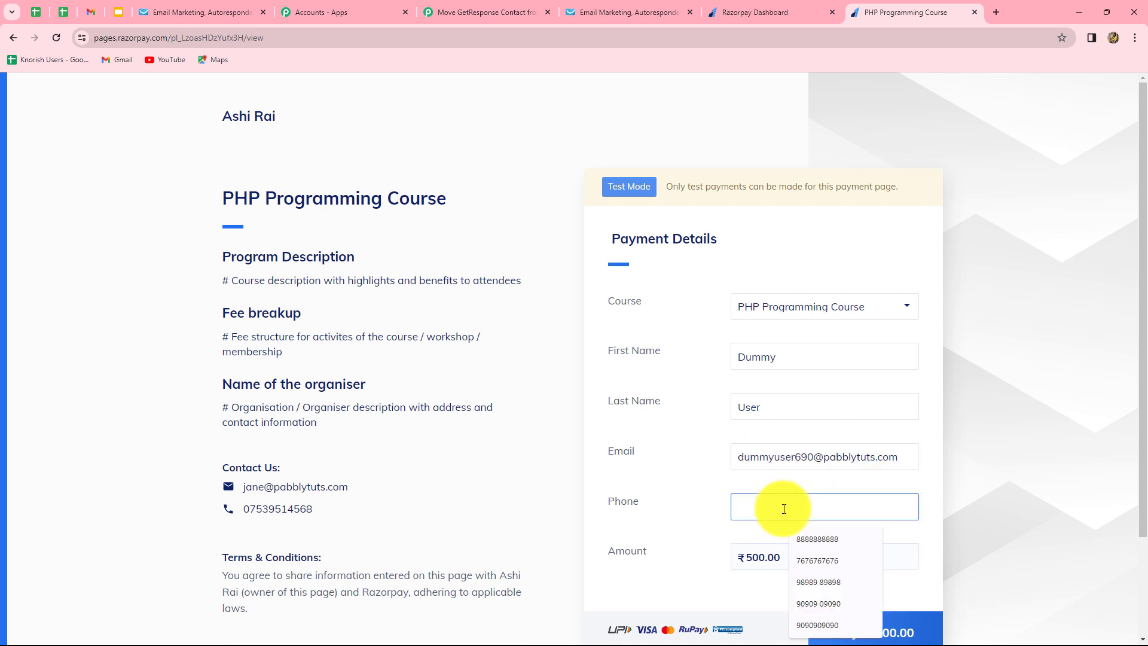
key("Up")
key("Return")
scroll(867, 520, "down", 2)
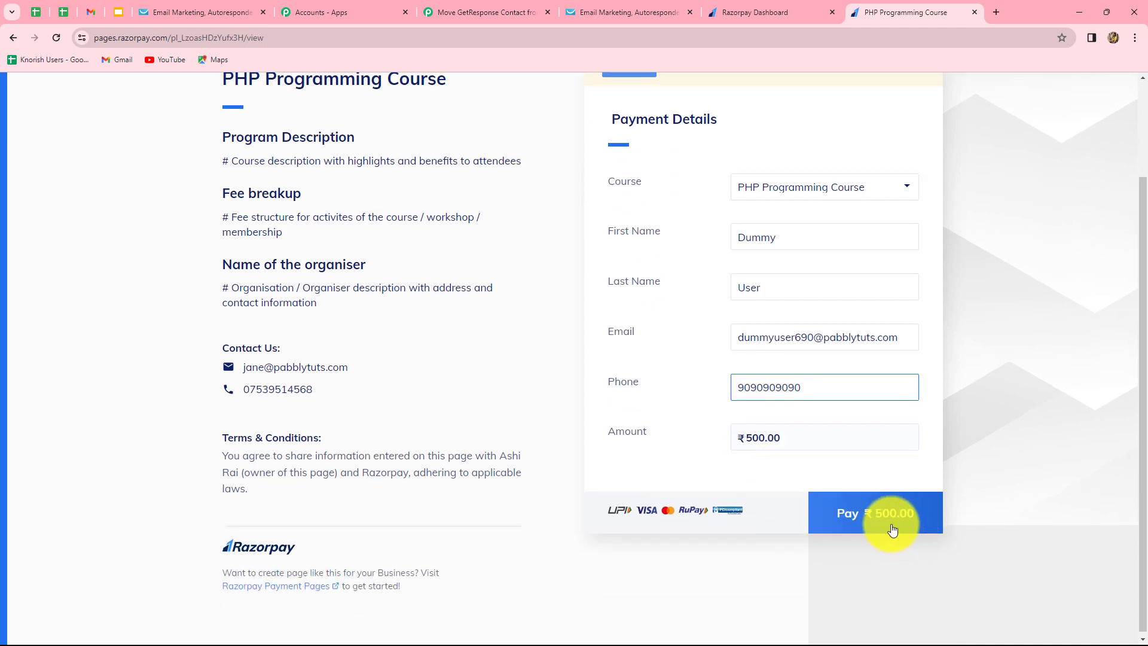
left_click(872, 527)
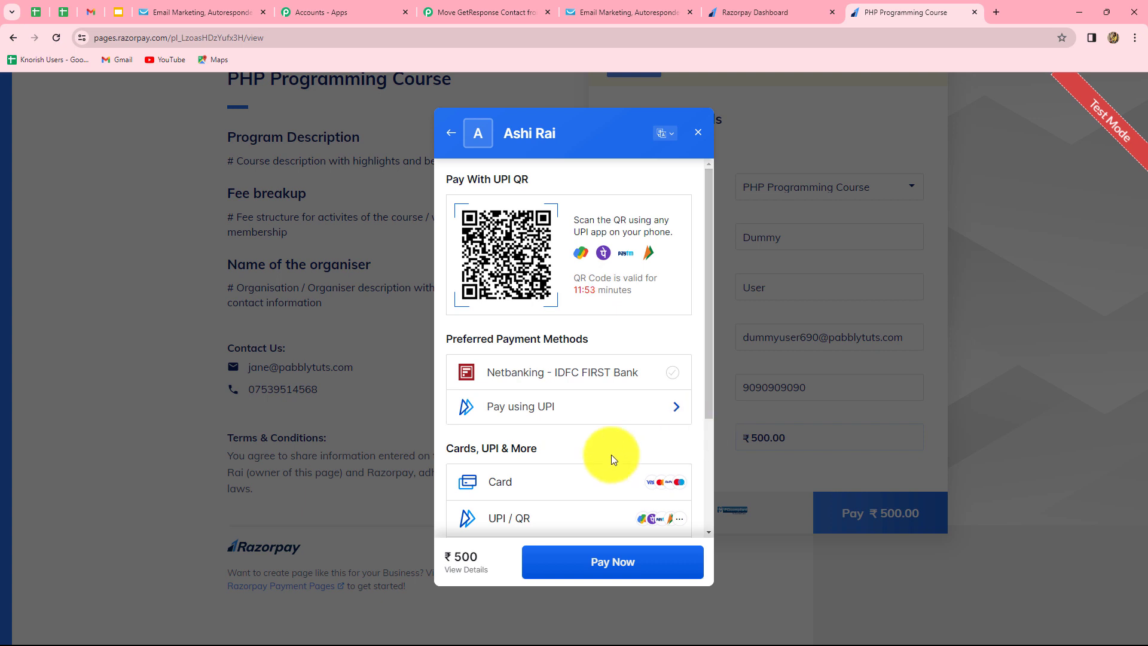
scroll(611, 455, "down", 3)
left_click(512, 323)
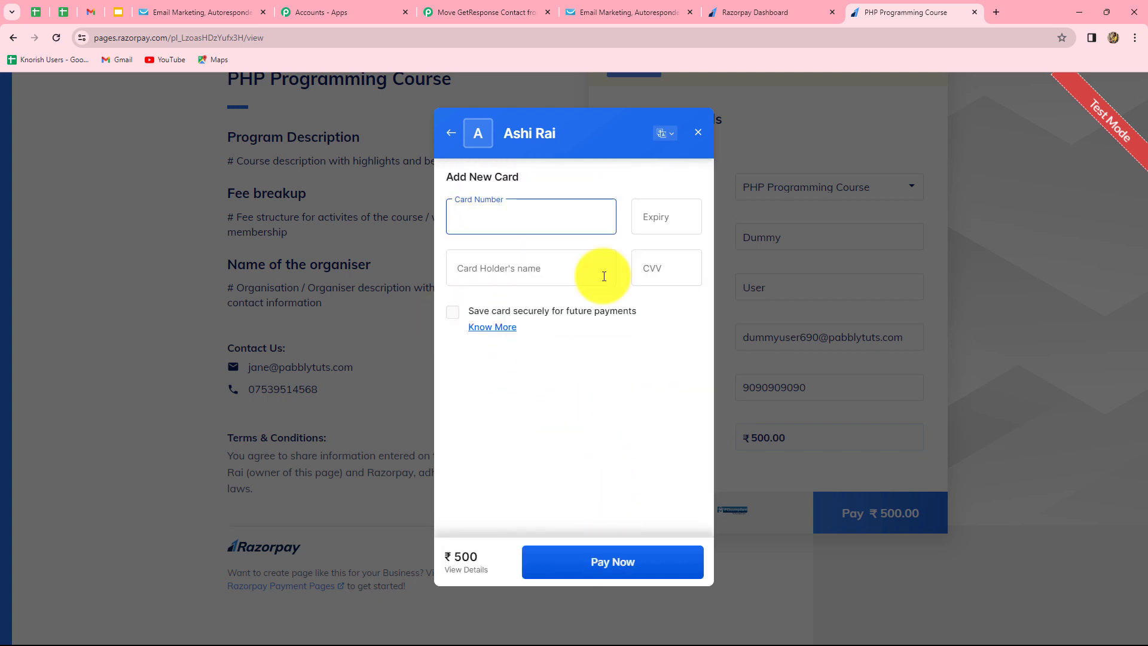
type("4111 1111 1111 1111")
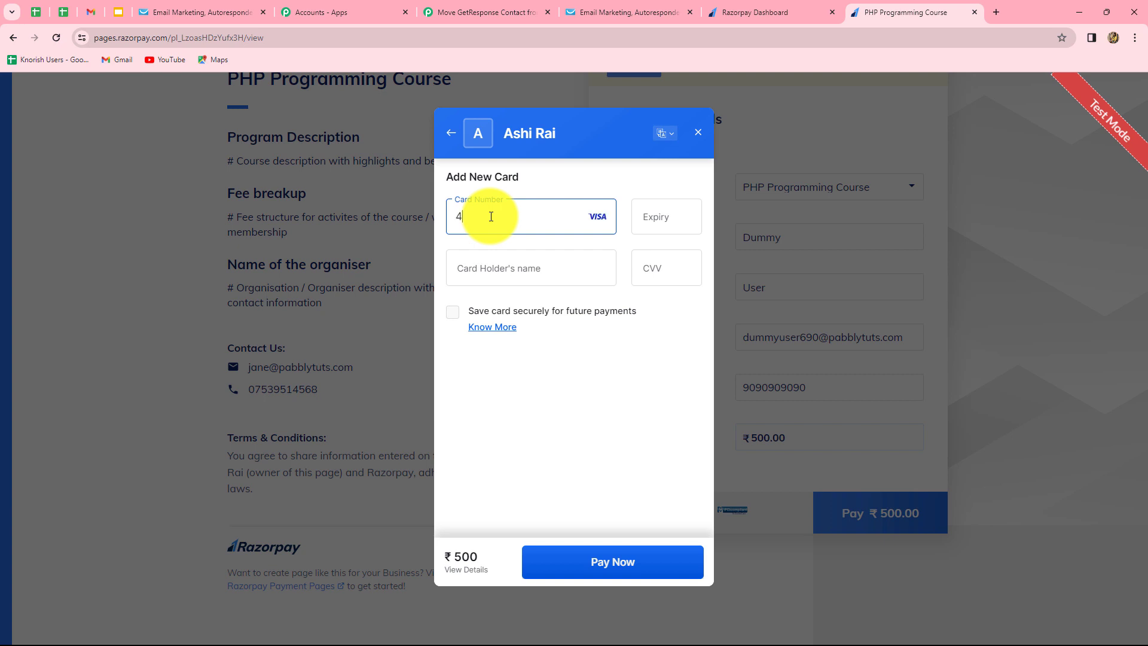
left_click(657, 221)
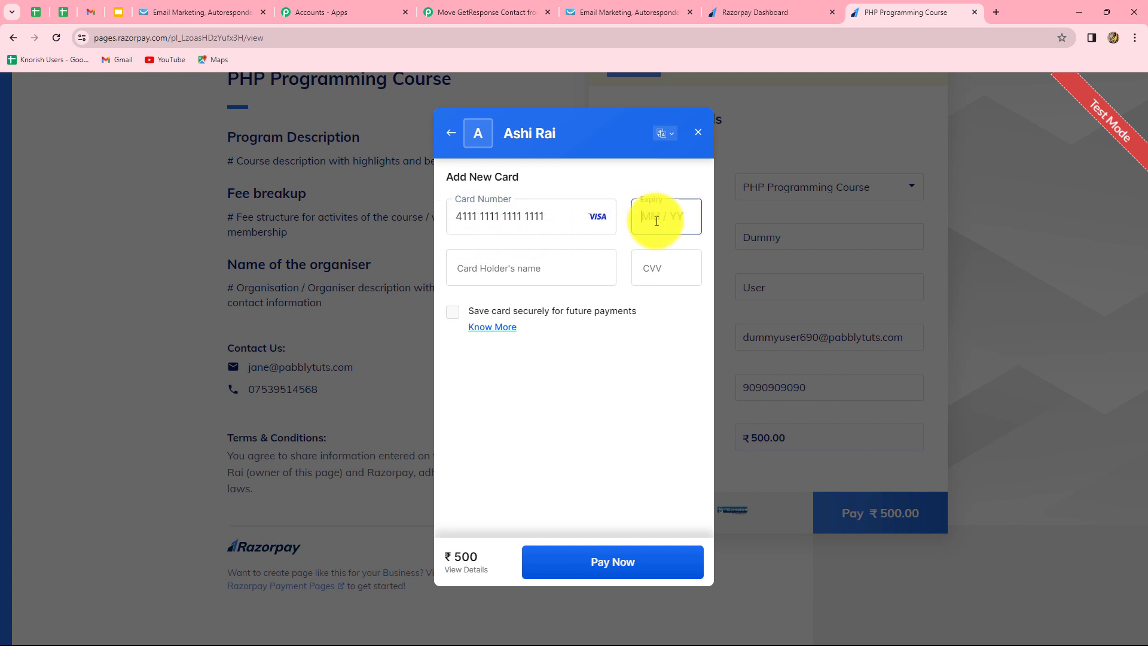
type("05 / 67")
left_click(552, 271)
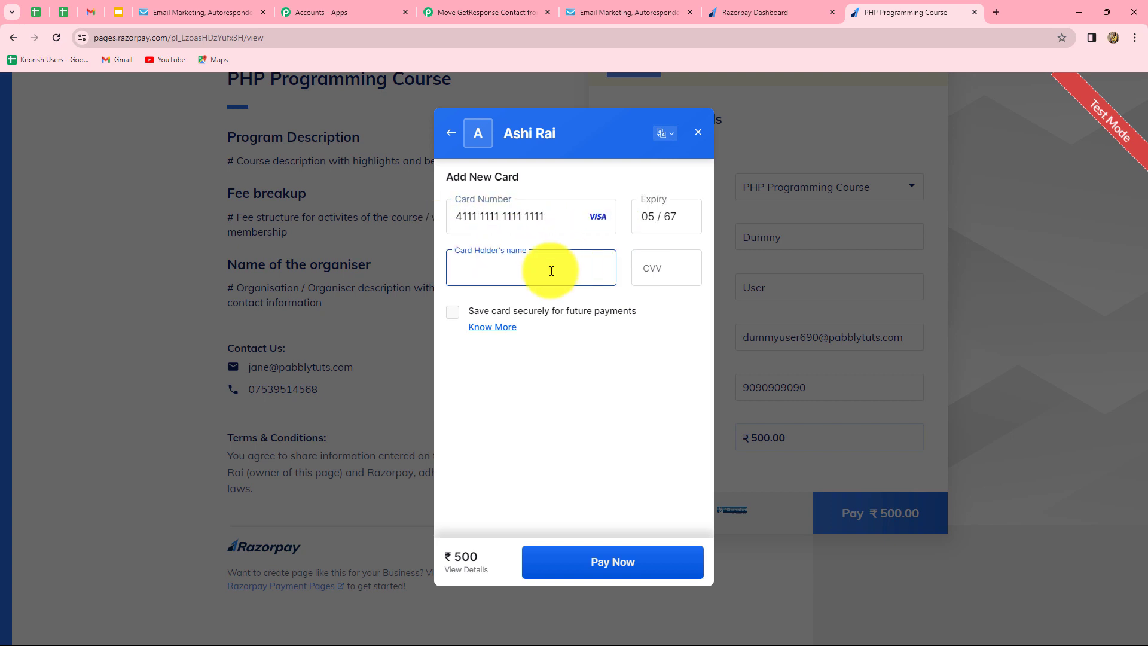
type("Dummy User")
left_click(653, 271)
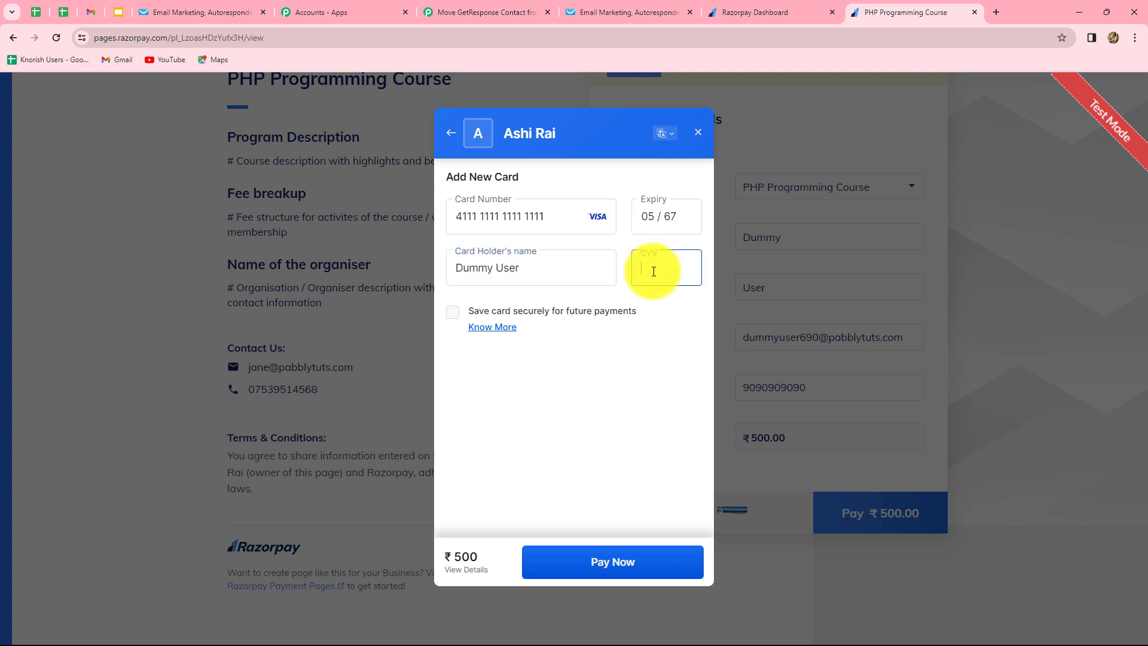
type("123")
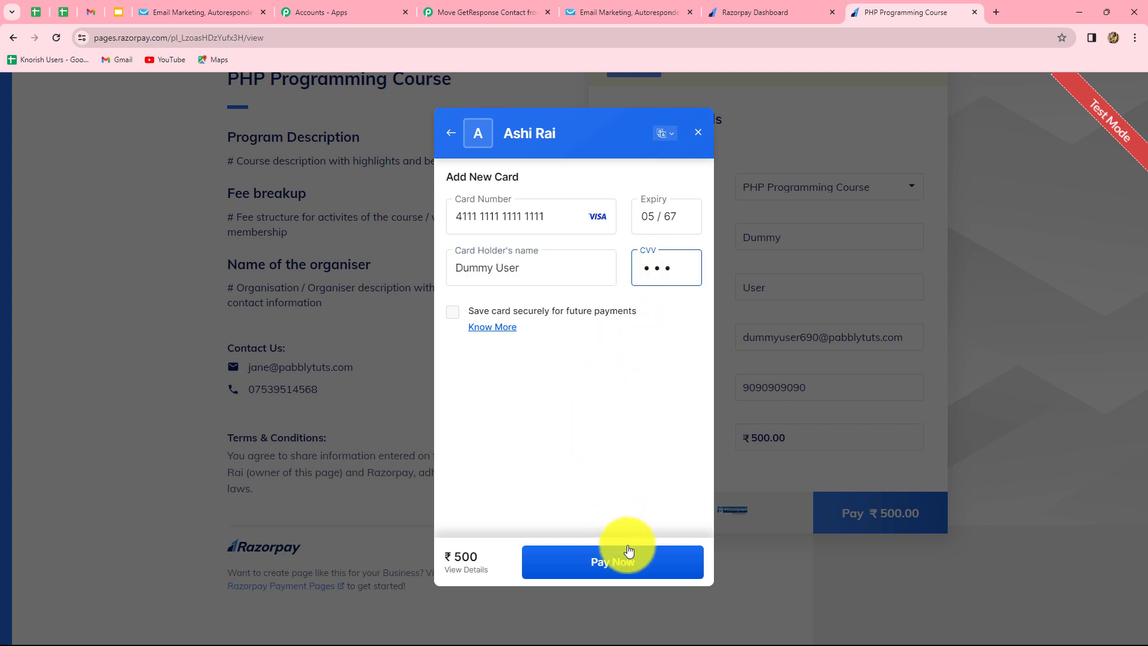
Submit the ₹500 card payment with the card saved, completing the payment successfully.
left_click(597, 571)
left_click(546, 508)
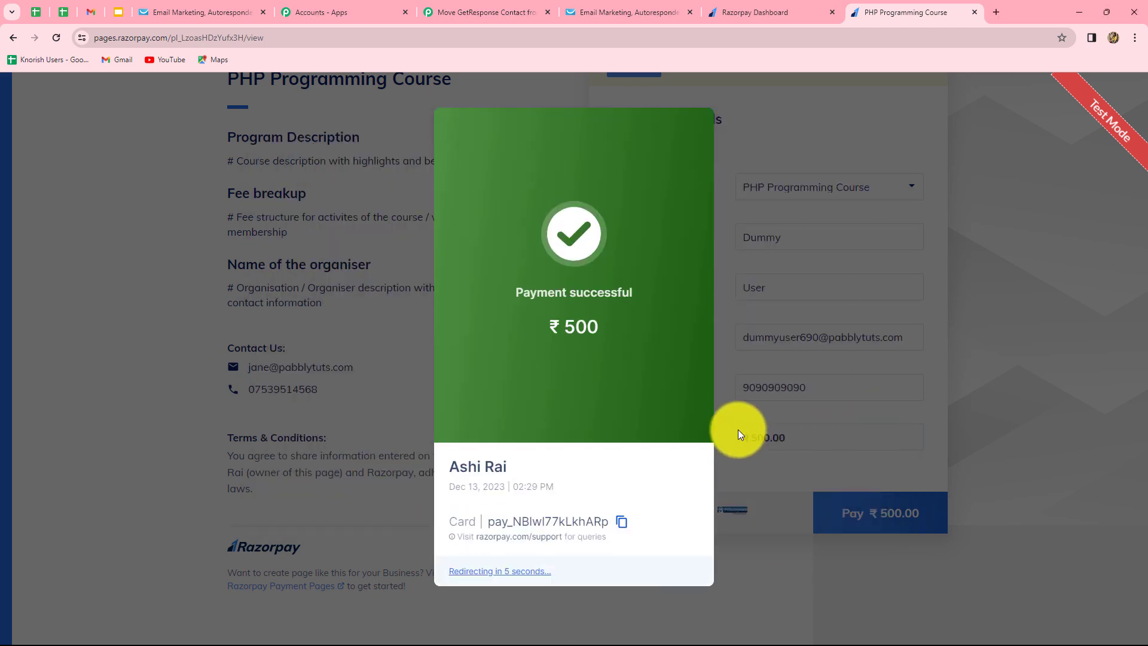
left_click(472, 7)
Scroll the Razorpay trigger's Response Received to verify status captured and the buyer's name, e-mail and phone.
scroll(1099, 353, "down", 8)
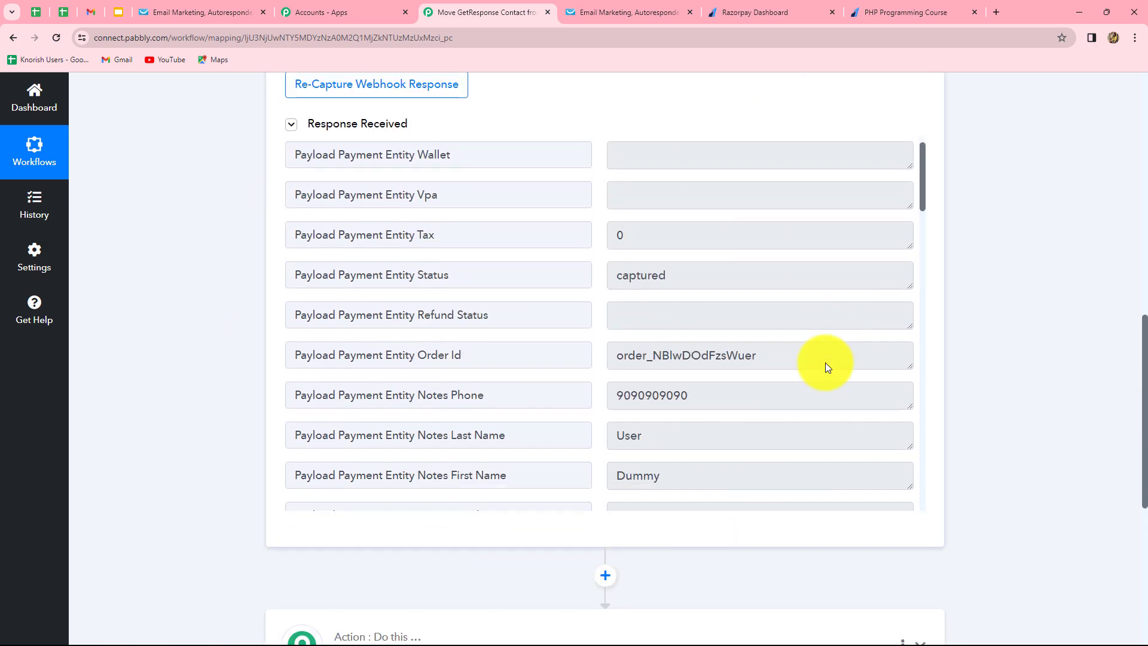
scroll(825, 362, "down", 8)
scroll(825, 363, "down", 5)
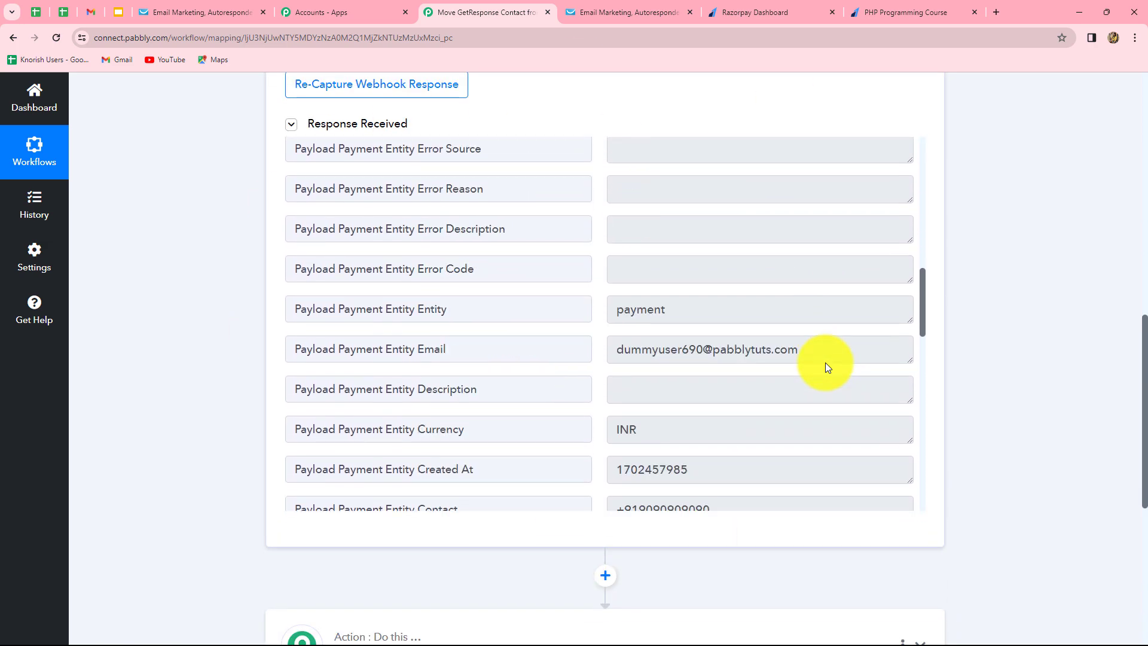
scroll(825, 362, "up", 9)
scroll(826, 363, "up", 3)
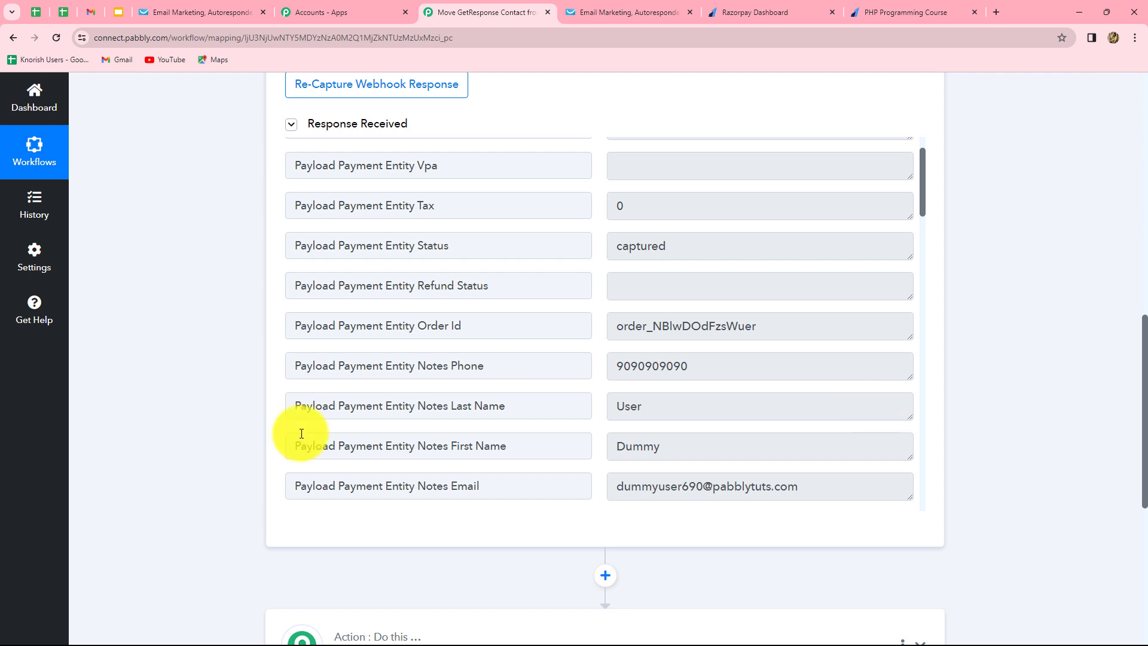
scroll(1008, 415, "up", 1)
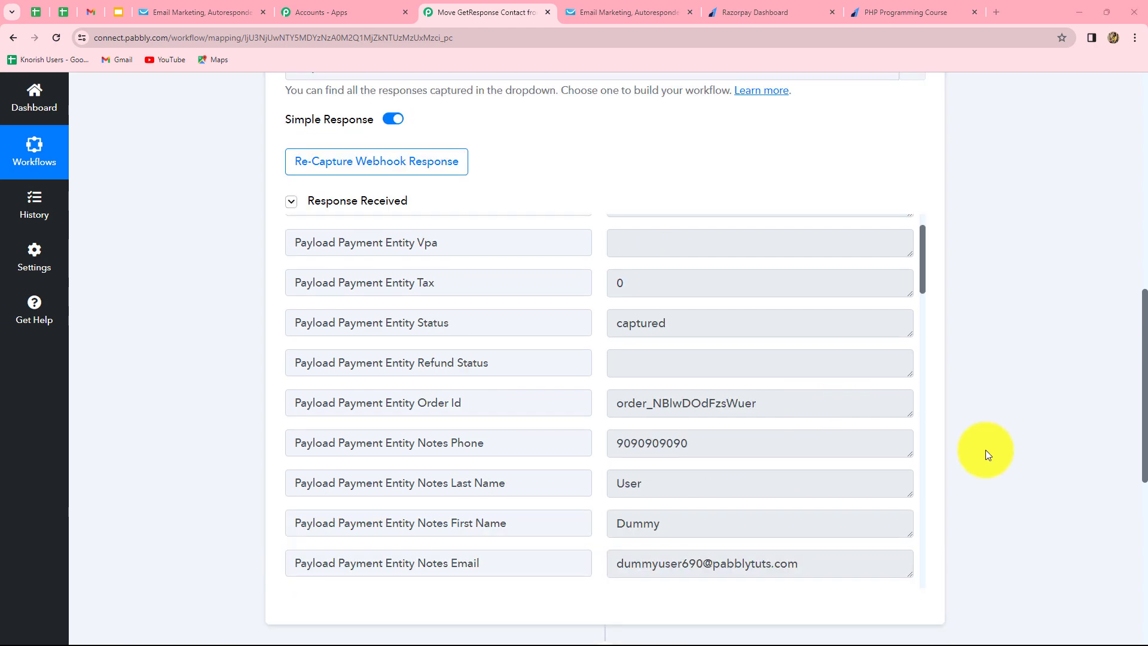
scroll(1103, 429, "up", 4)
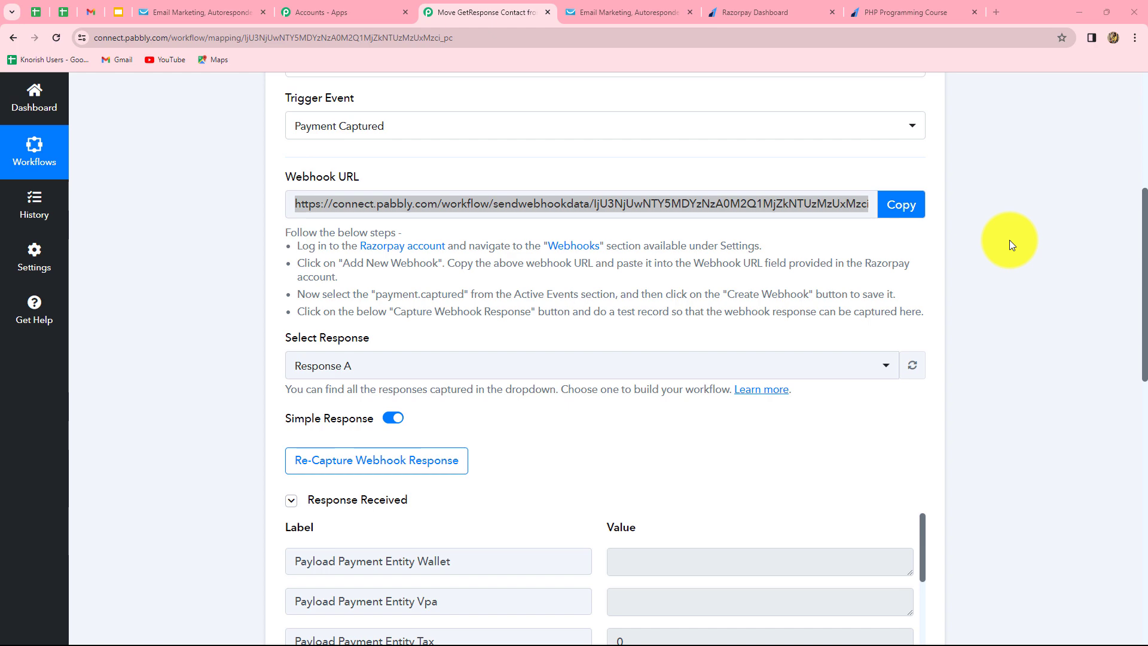
scroll(999, 247, "down", 15)
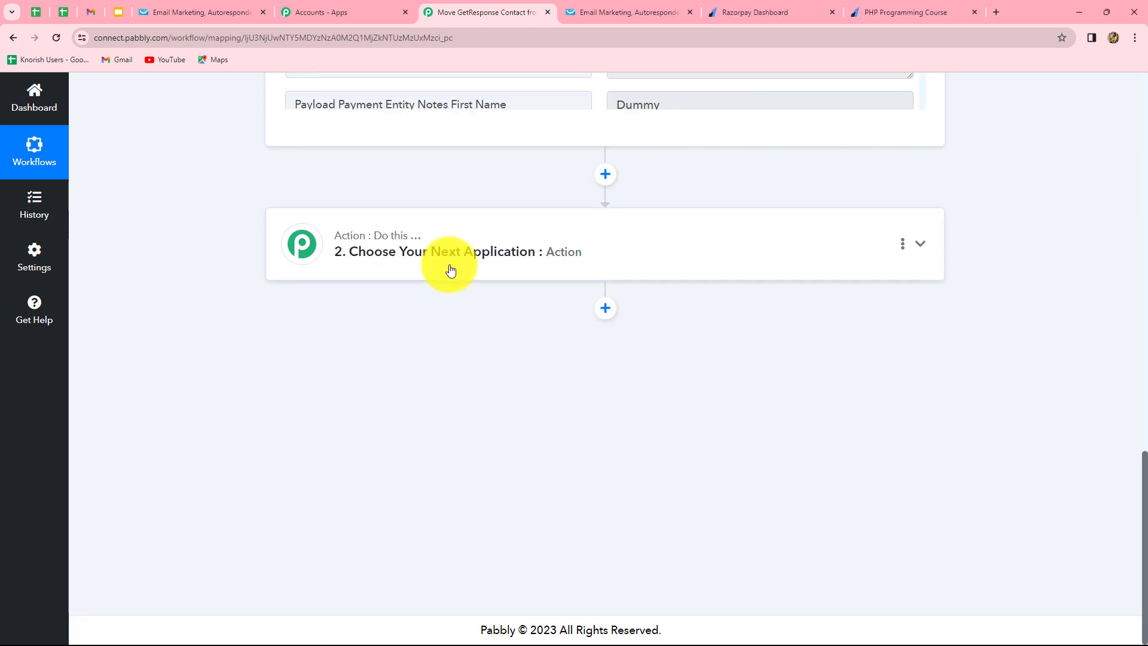
Add Filter by Pabbly as step 2 with the Filter Values action event and connect it.
left_click(448, 271)
left_click(505, 385)
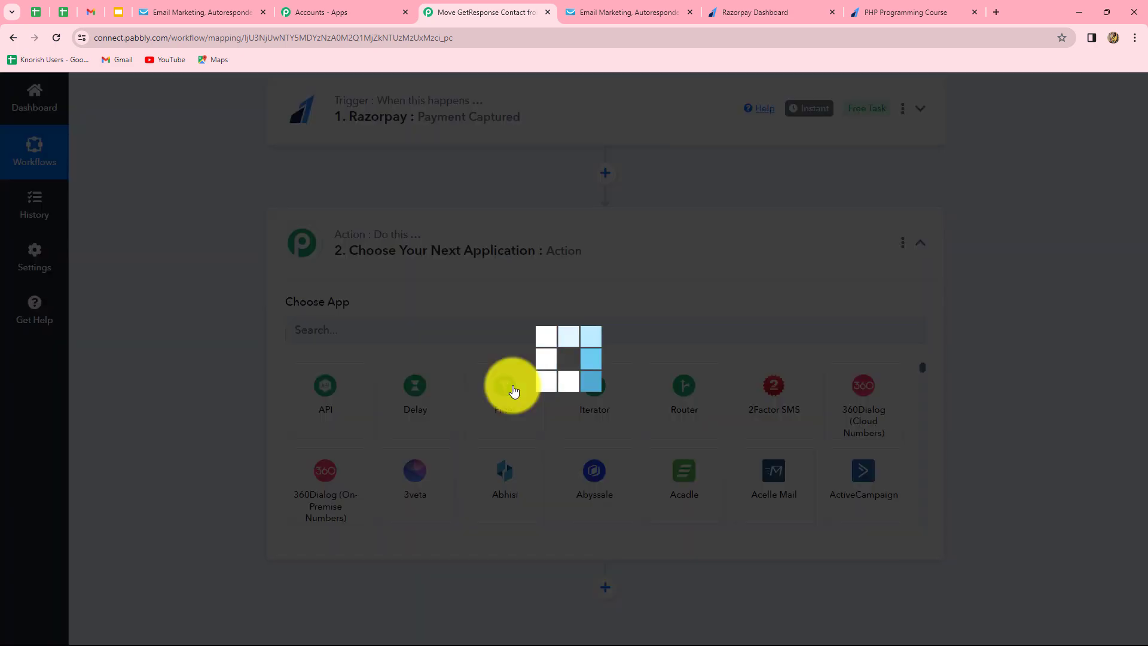
left_click(319, 400)
left_click(317, 473)
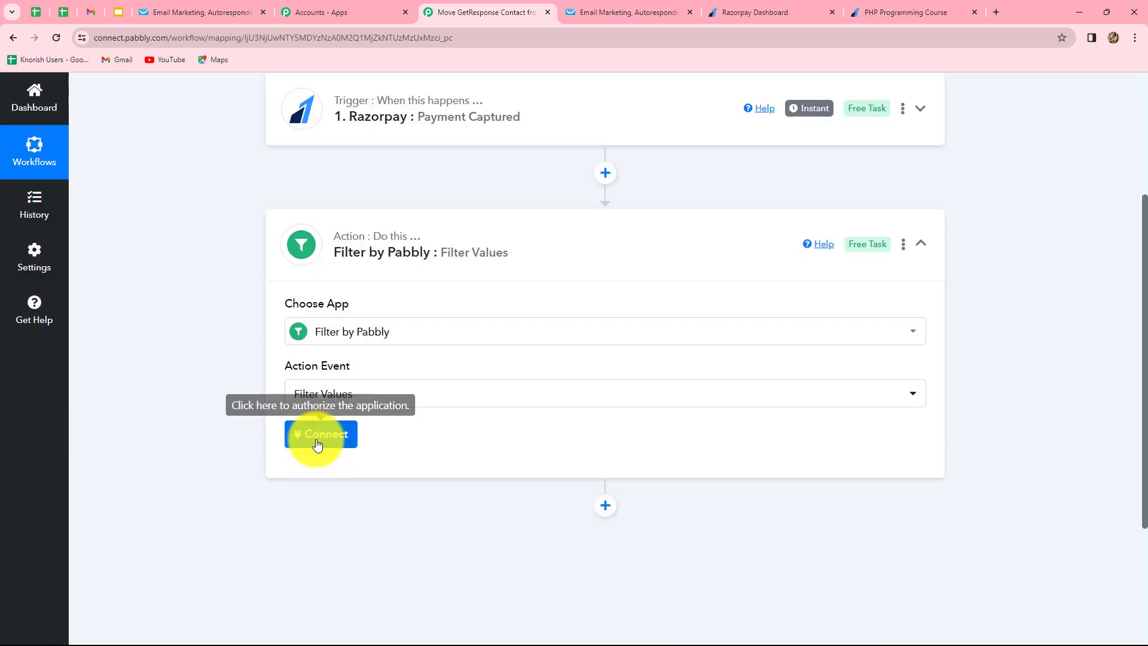
left_click(317, 438)
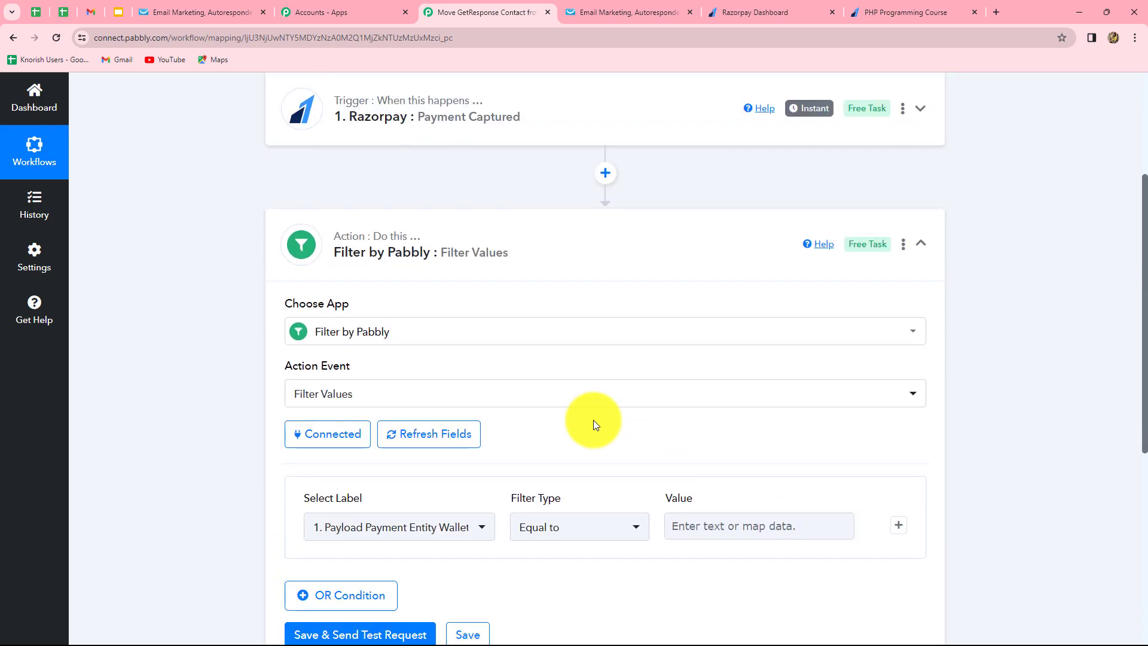
scroll(981, 436, "down", 2)
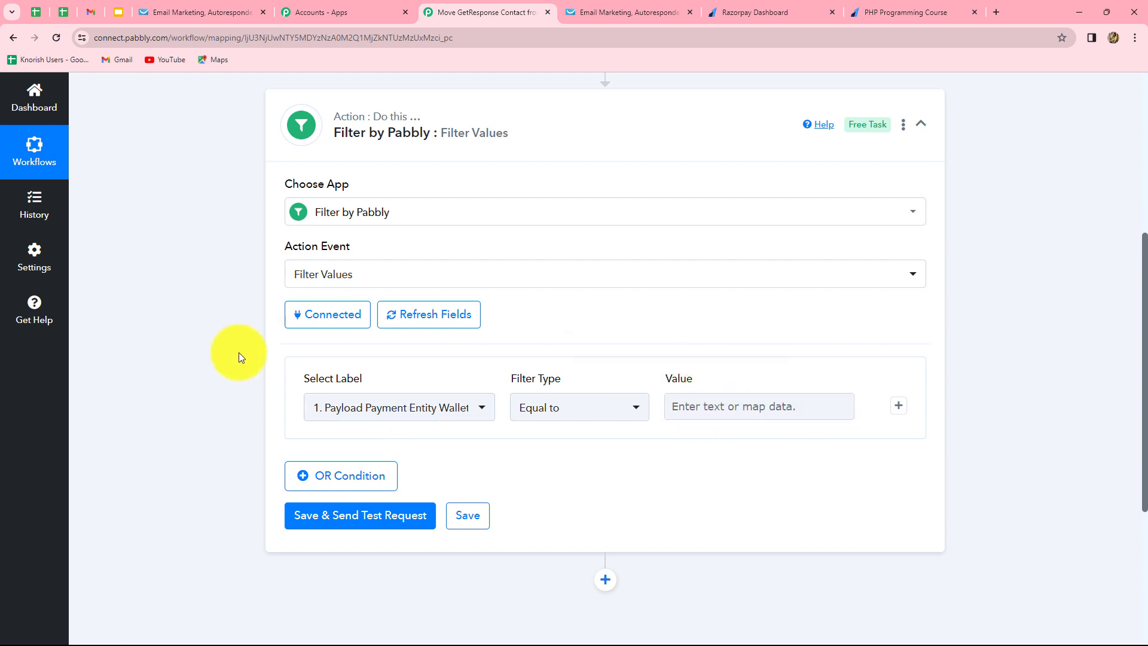
Require Payment Entity Notes Course to equal 'PHP Programming Course' and test the filter as true.
left_click(397, 409)
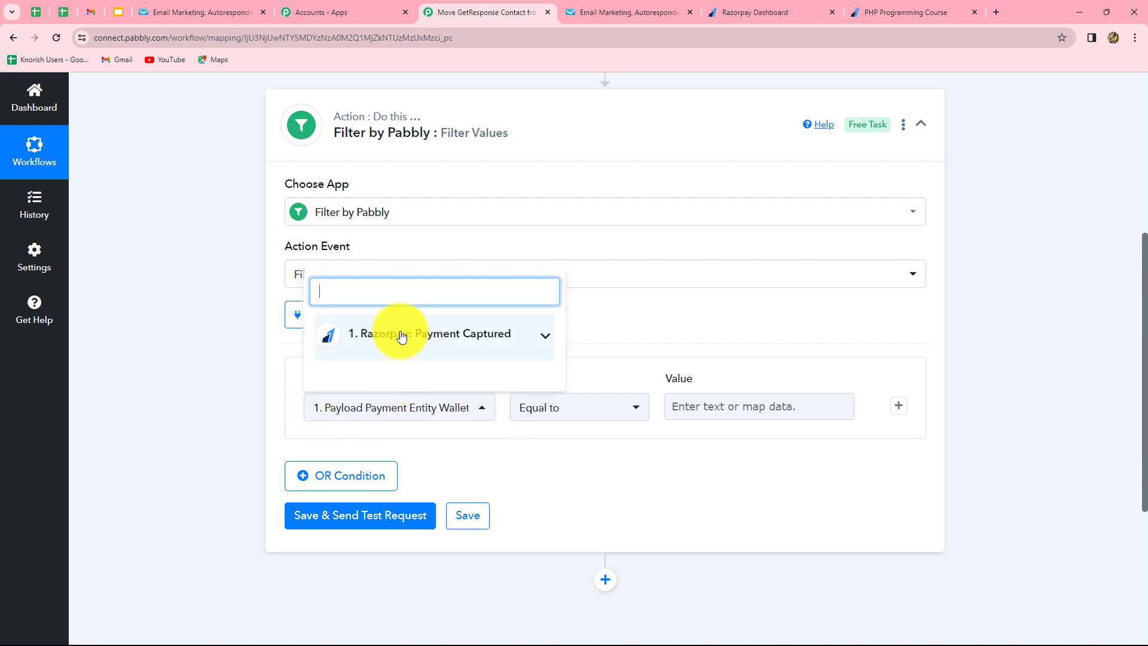
left_click(495, 333)
type("pro")
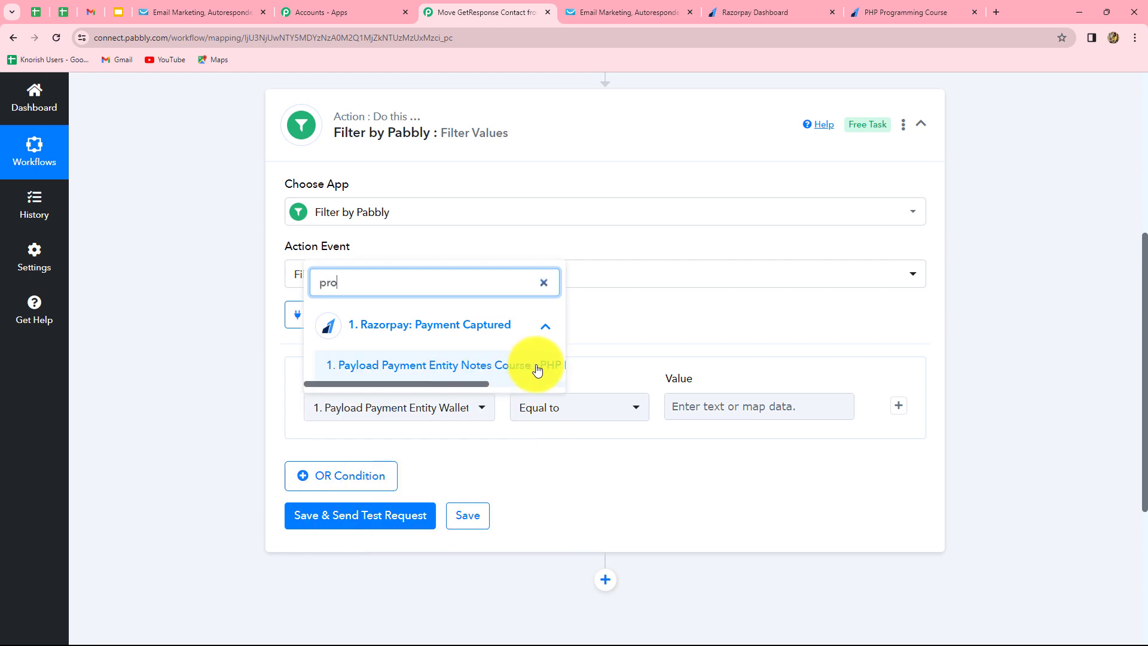
left_click(537, 369)
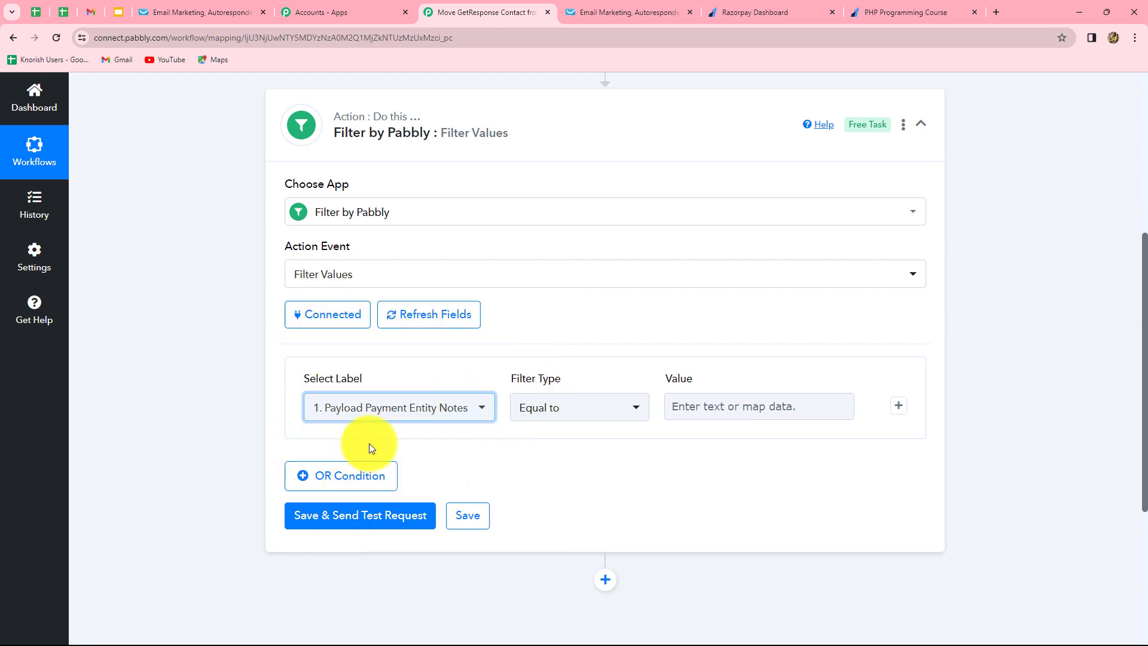
left_click(698, 408)
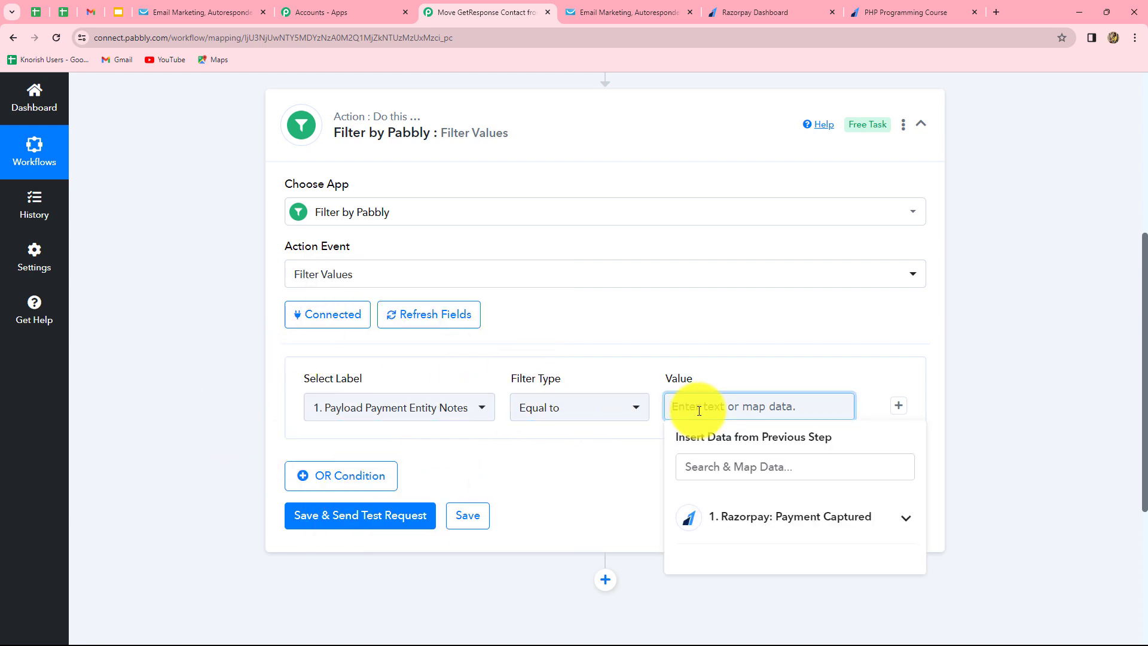
type("PHP Programming Course")
left_click(595, 302)
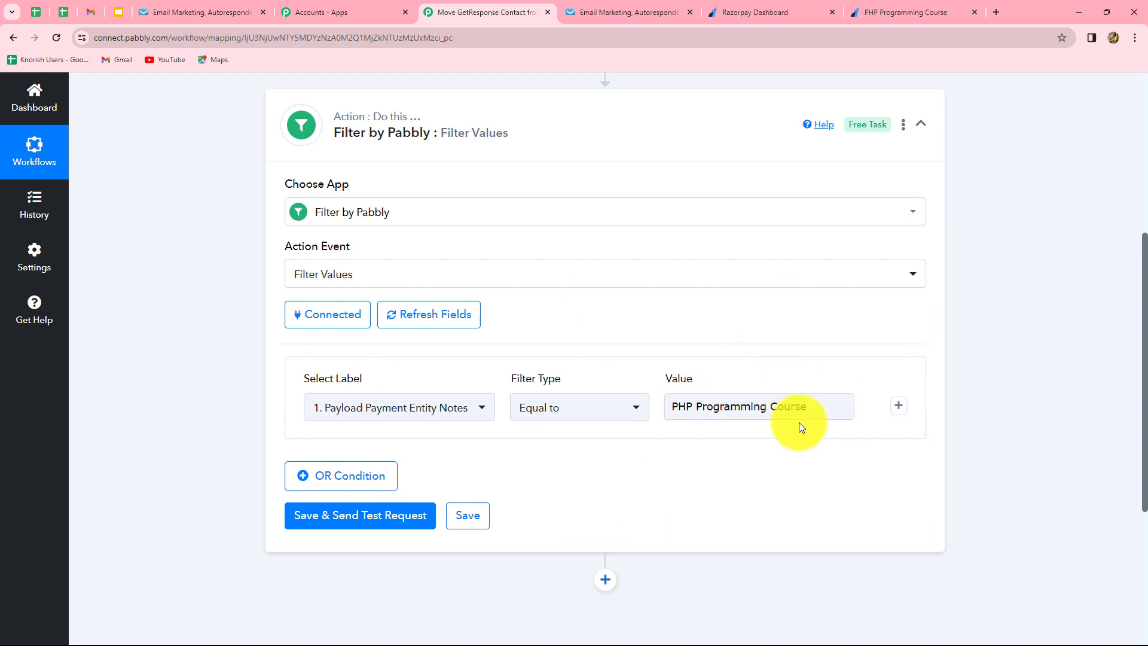
left_click(361, 516)
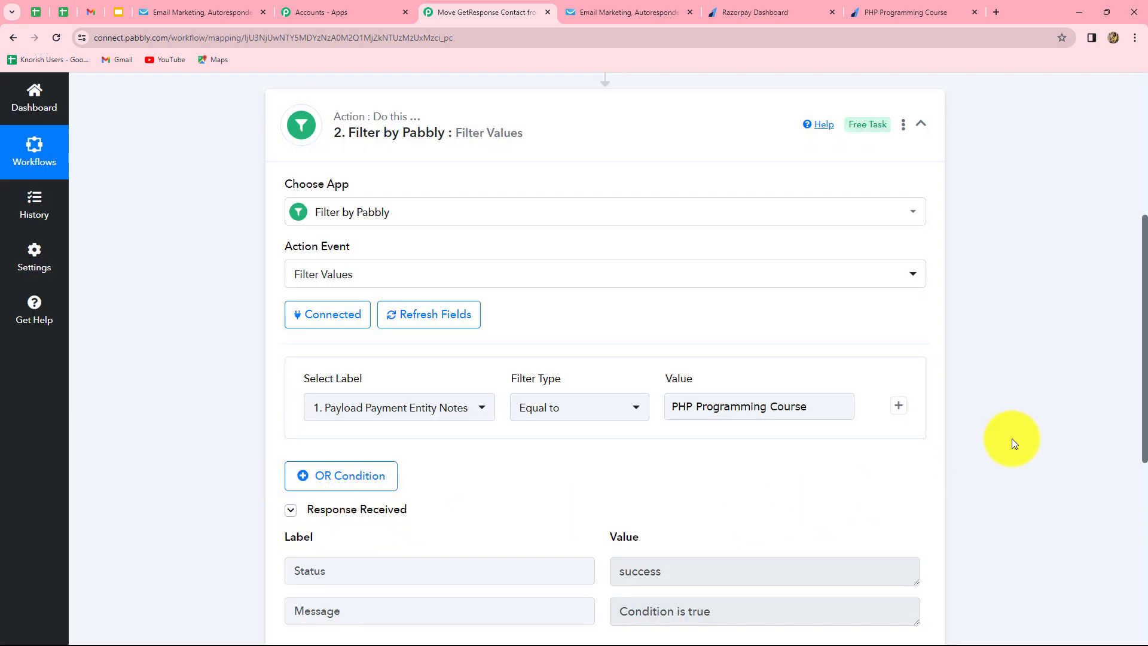
scroll(1012, 439, "down", 4)
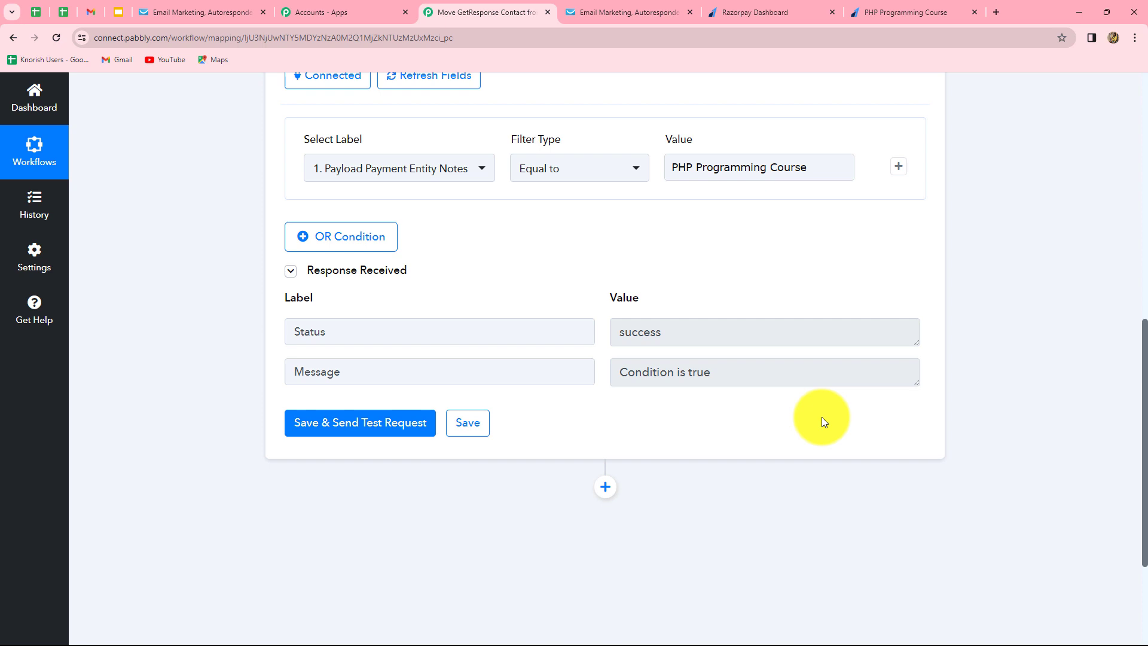
scroll(1001, 436, "down", 3)
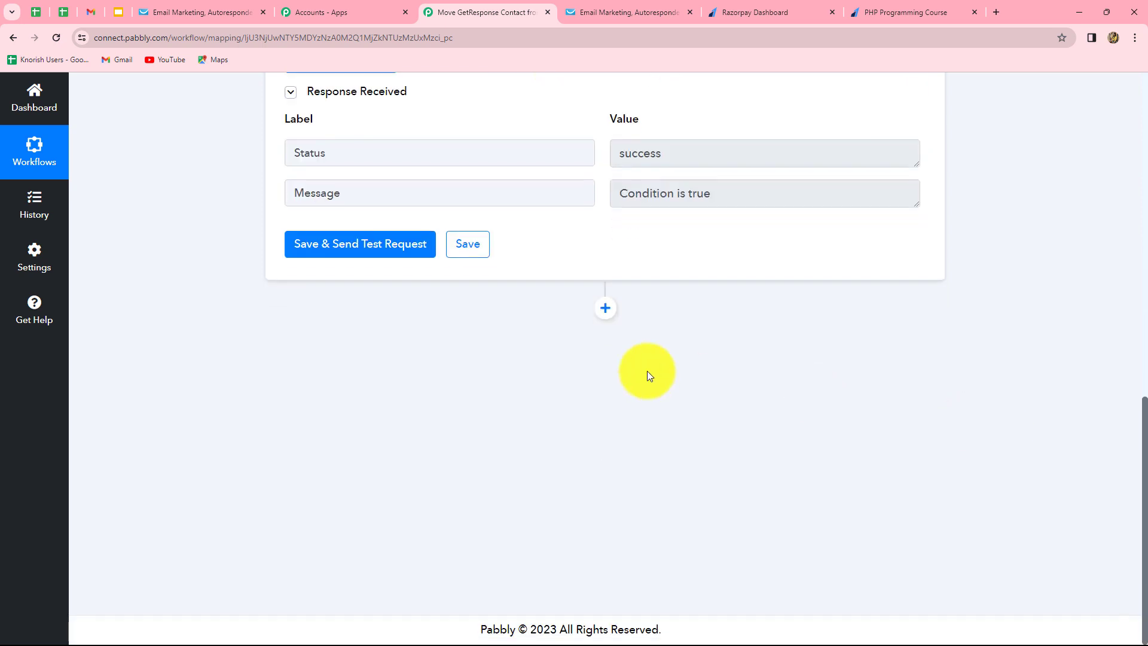
Add GetResponse 'Search a Contact via Email' as step 3 and start adding a new GetResponse connection.
left_click(605, 311)
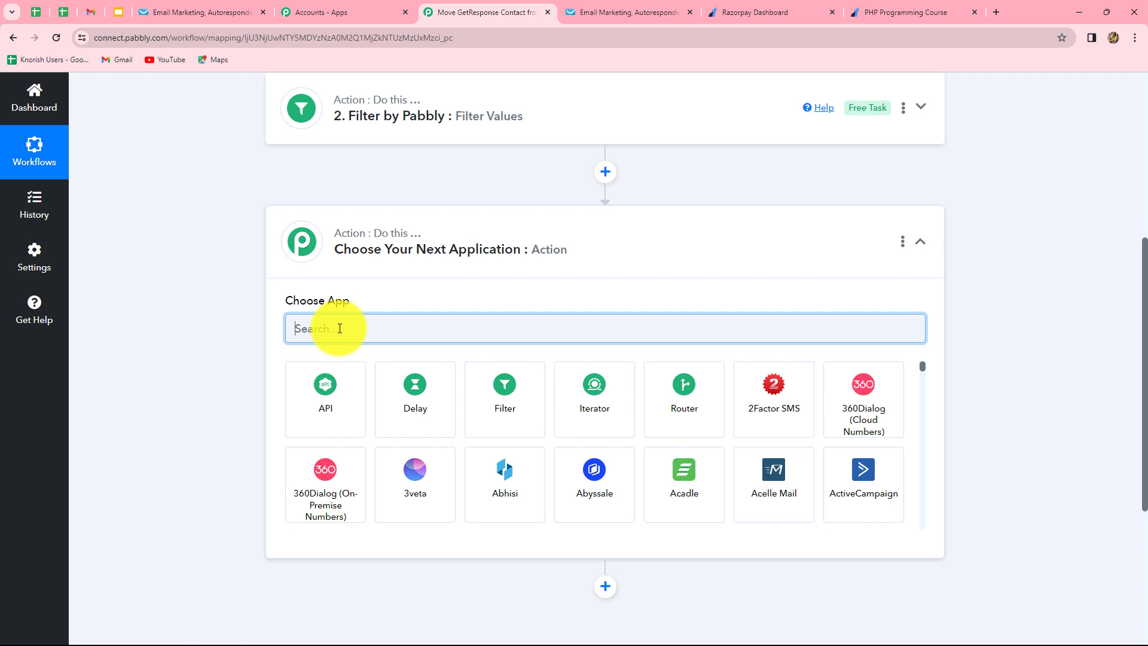
type("Get")
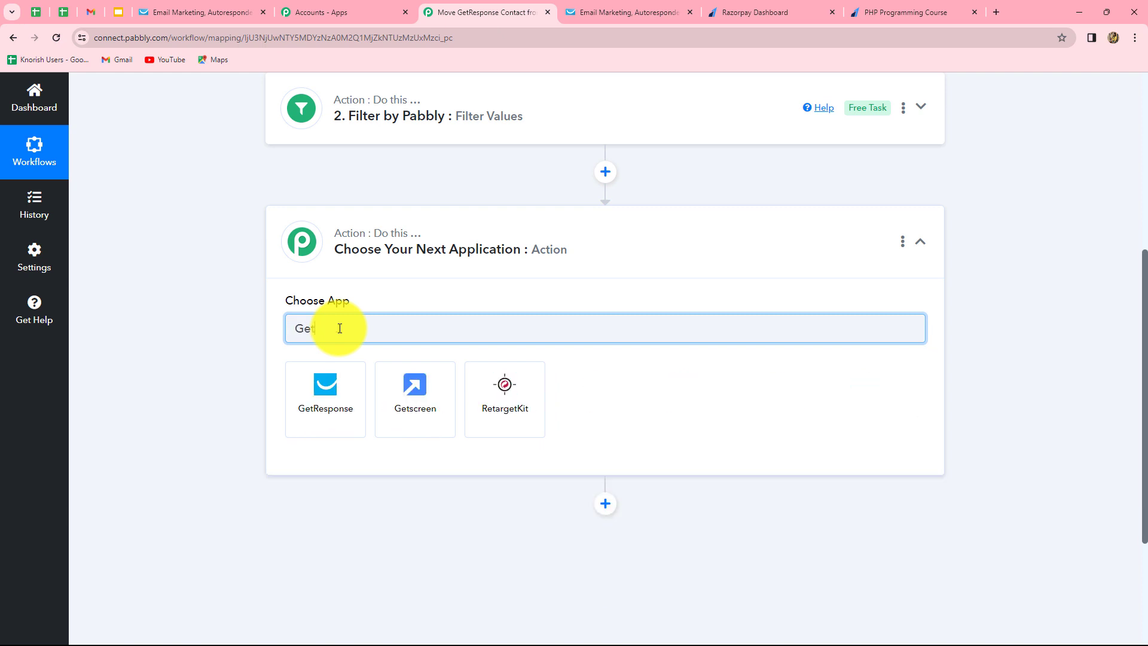
left_click(305, 409)
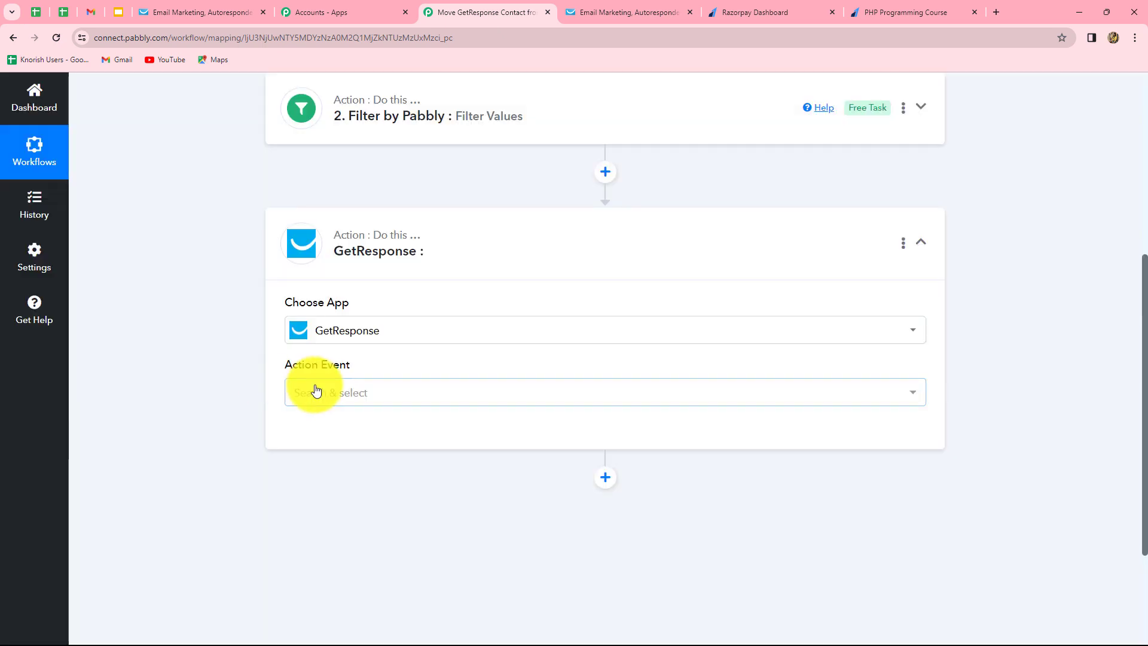
left_click(333, 392)
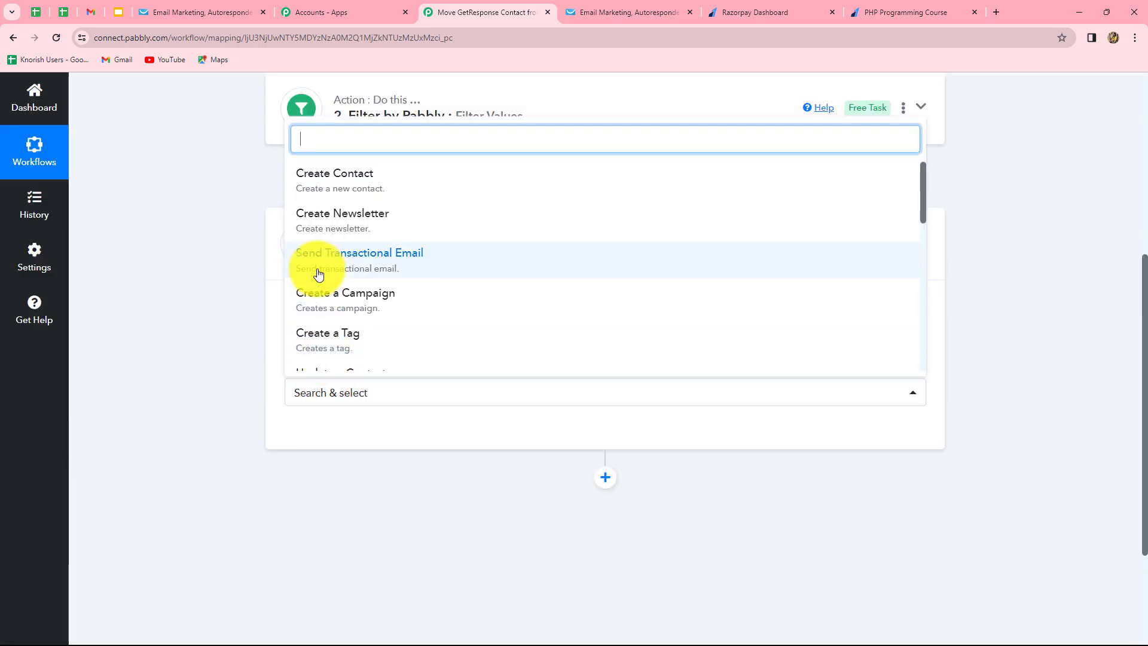
type("sear")
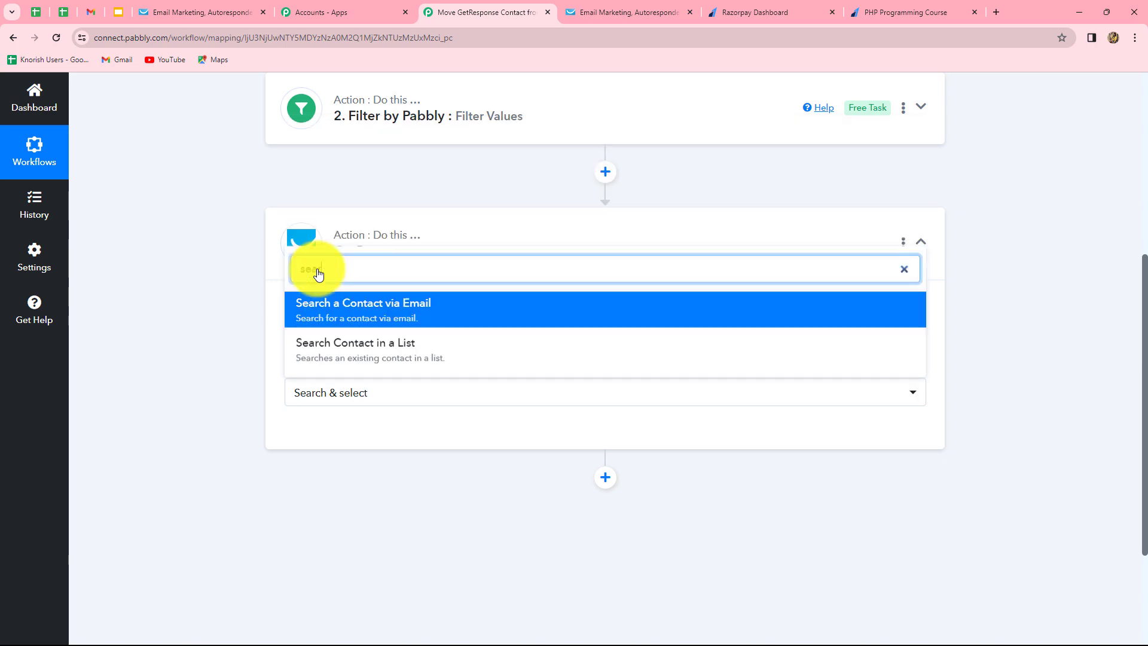
left_click(358, 305)
left_click(312, 432)
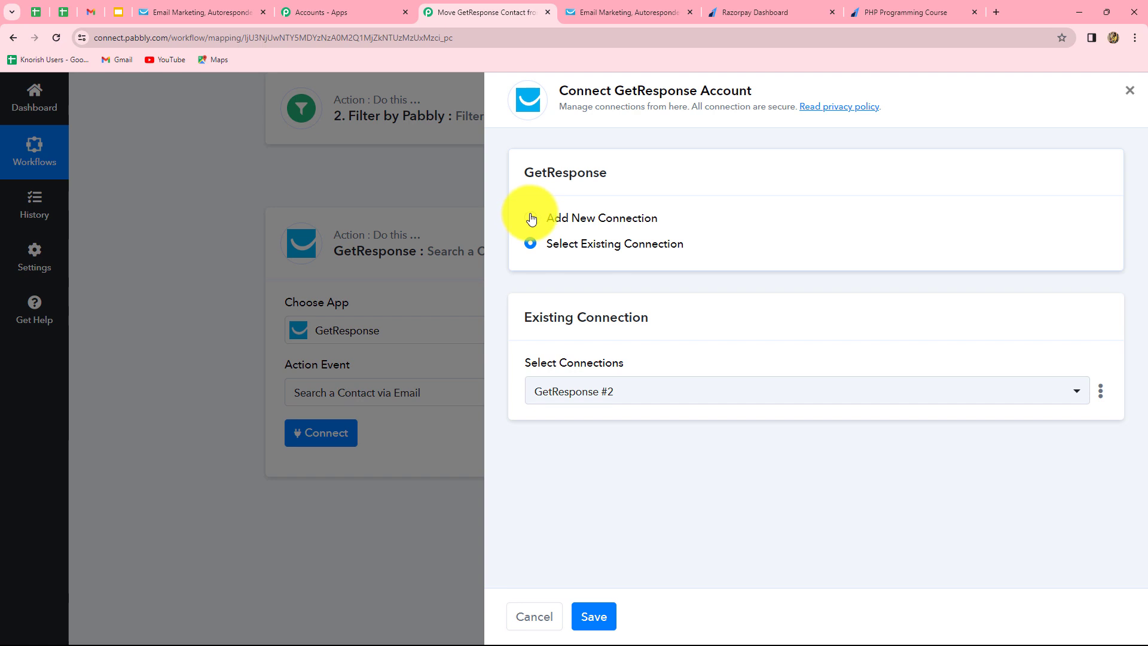
left_click(531, 218)
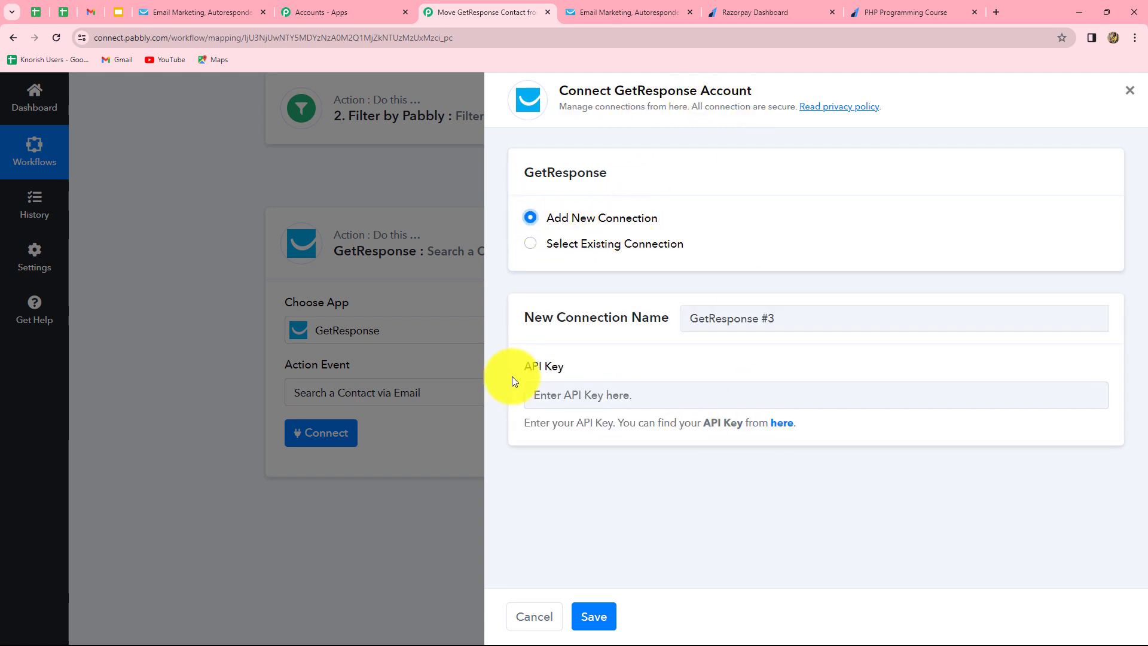
Generate and copy a GetResponse API key named 'New Test Key' for the Pabbly connection.
left_click(785, 427)
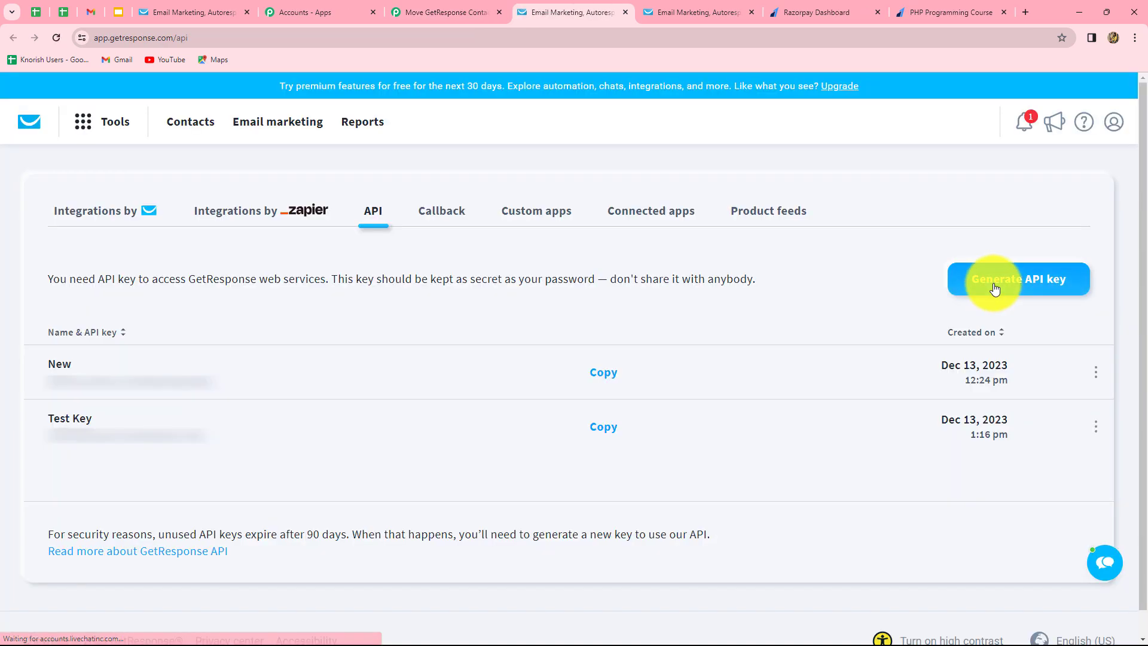
left_click(994, 289)
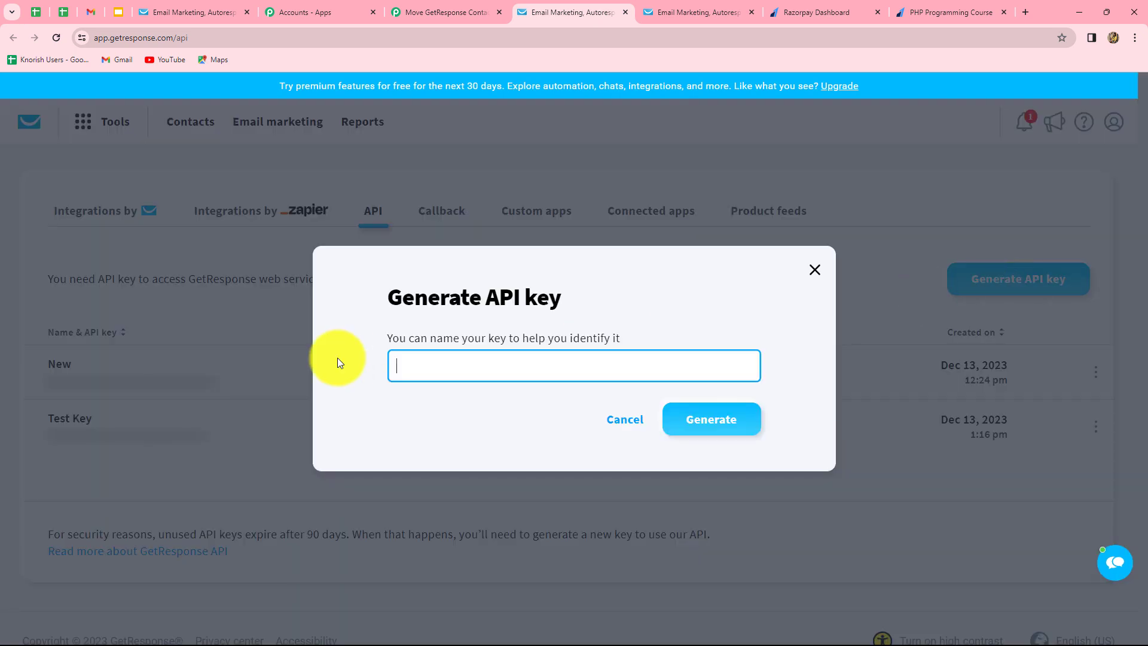
type("New Test Key")
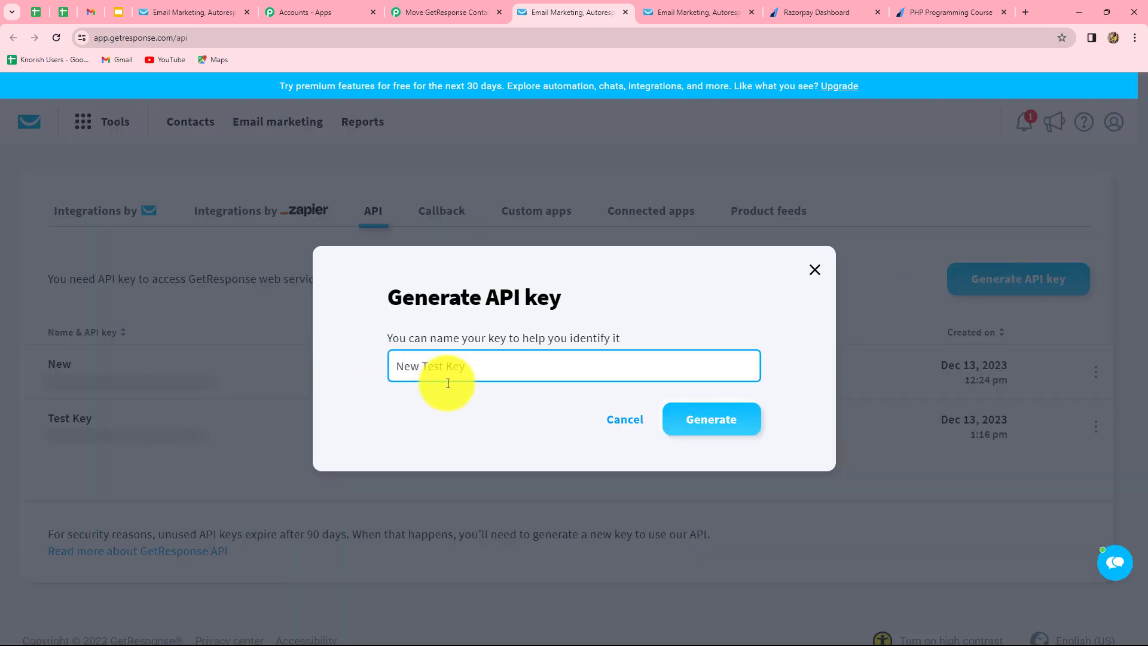
left_click(715, 440)
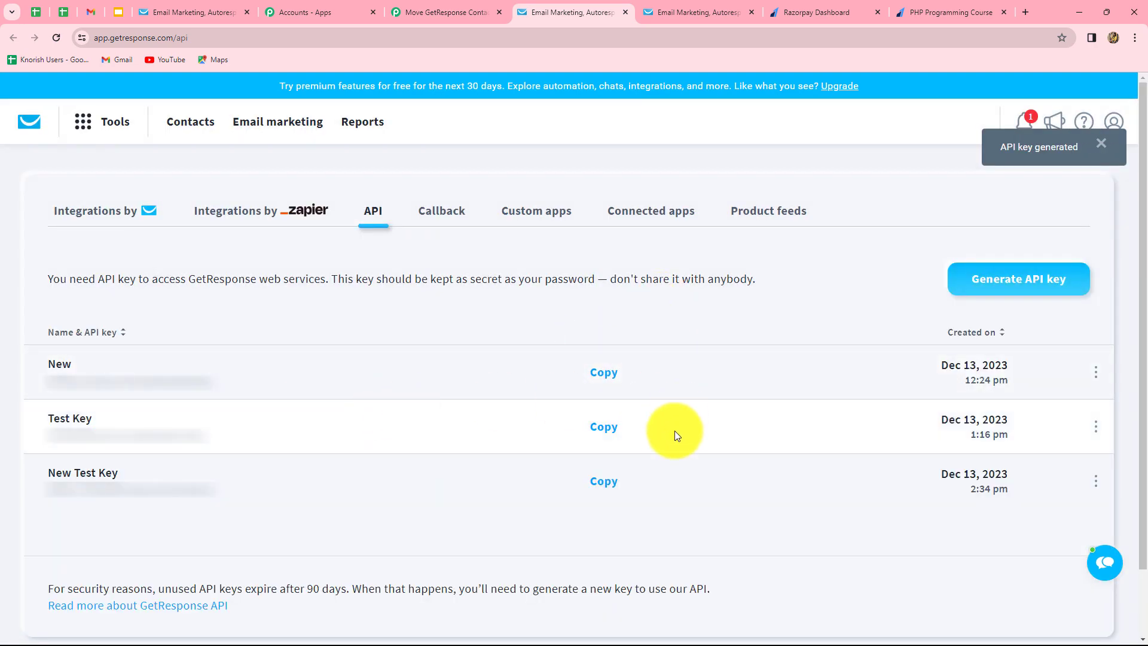
left_click(615, 483)
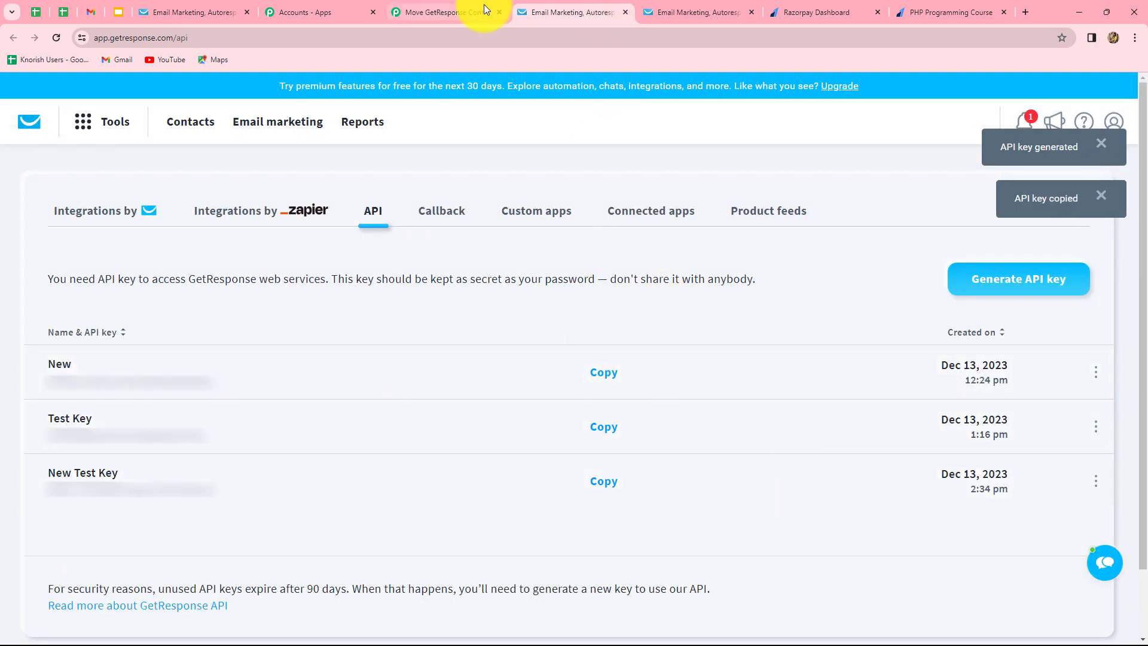
left_click(478, 12)
left_click(585, 405)
Paste the copied API key and save the new GetResponse connection.
key("ctrl+v")
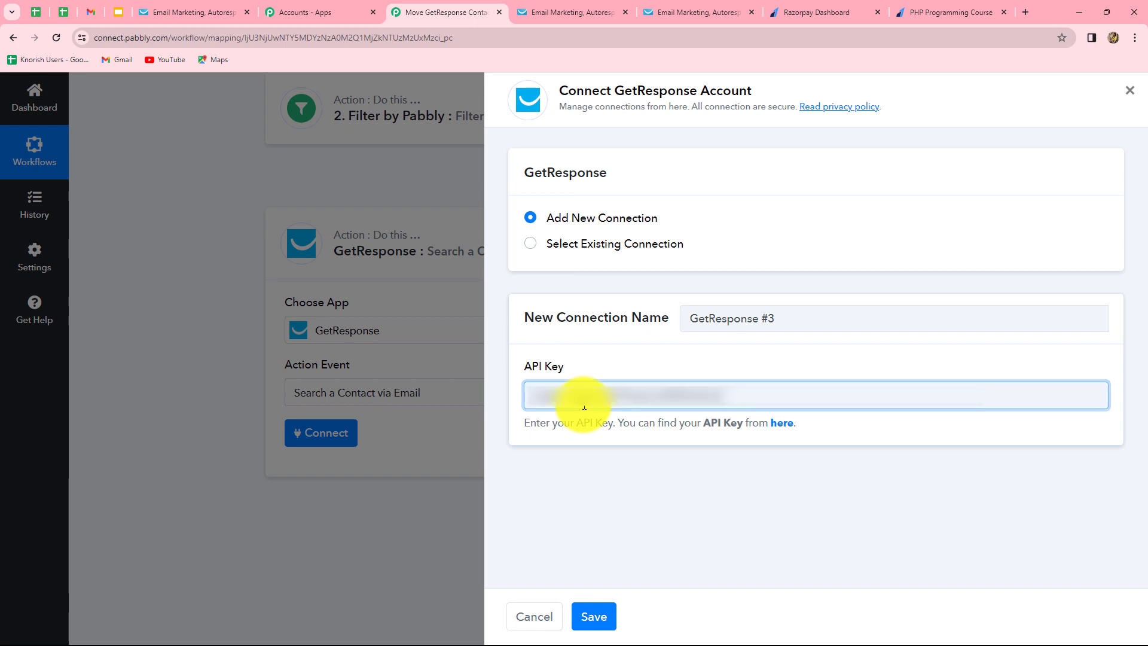
left_click(588, 618)
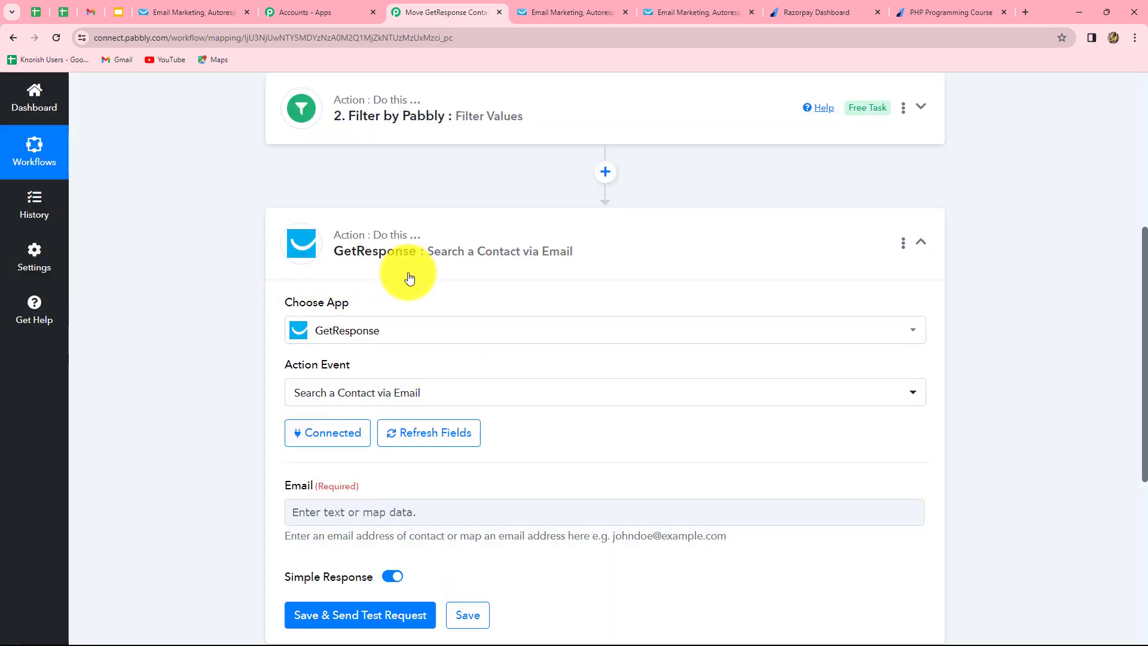
scroll(409, 278, "down", 5)
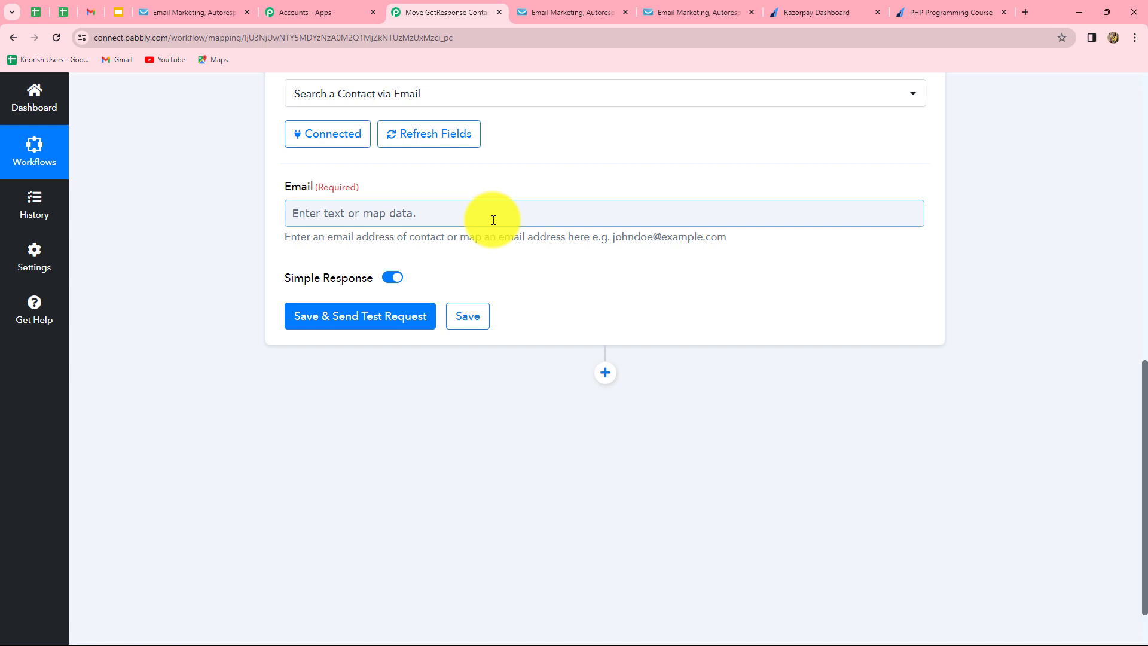
Map the Email field to '1. Payload Payment Entity Notes Email' from the Razorpay trigger.
left_click(432, 218)
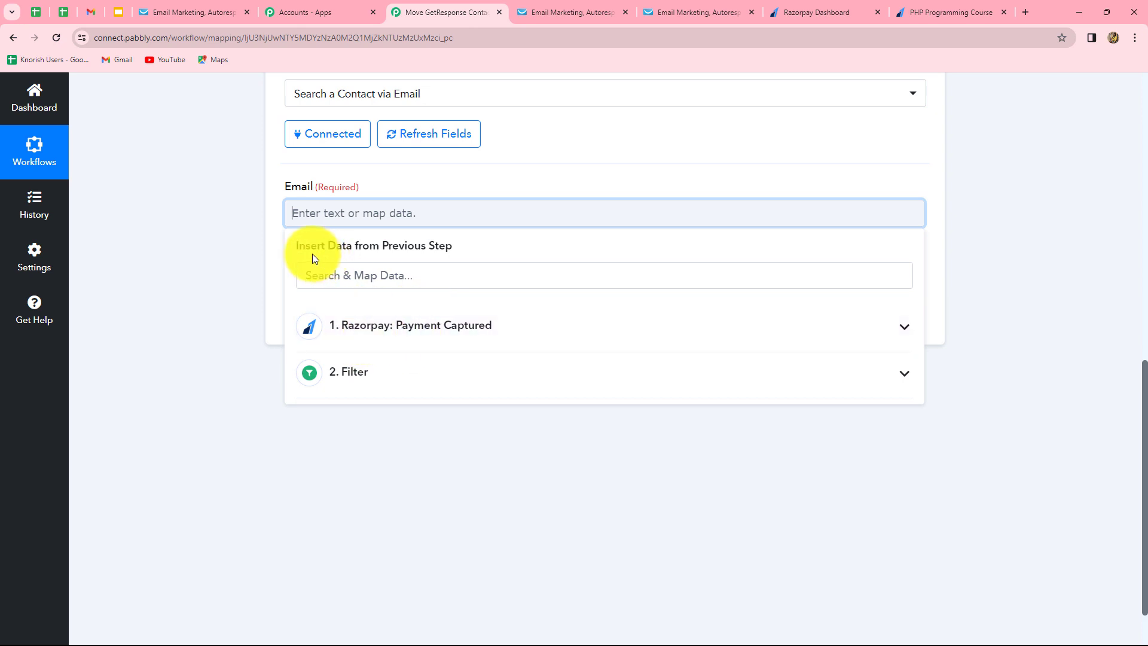
left_click(396, 339)
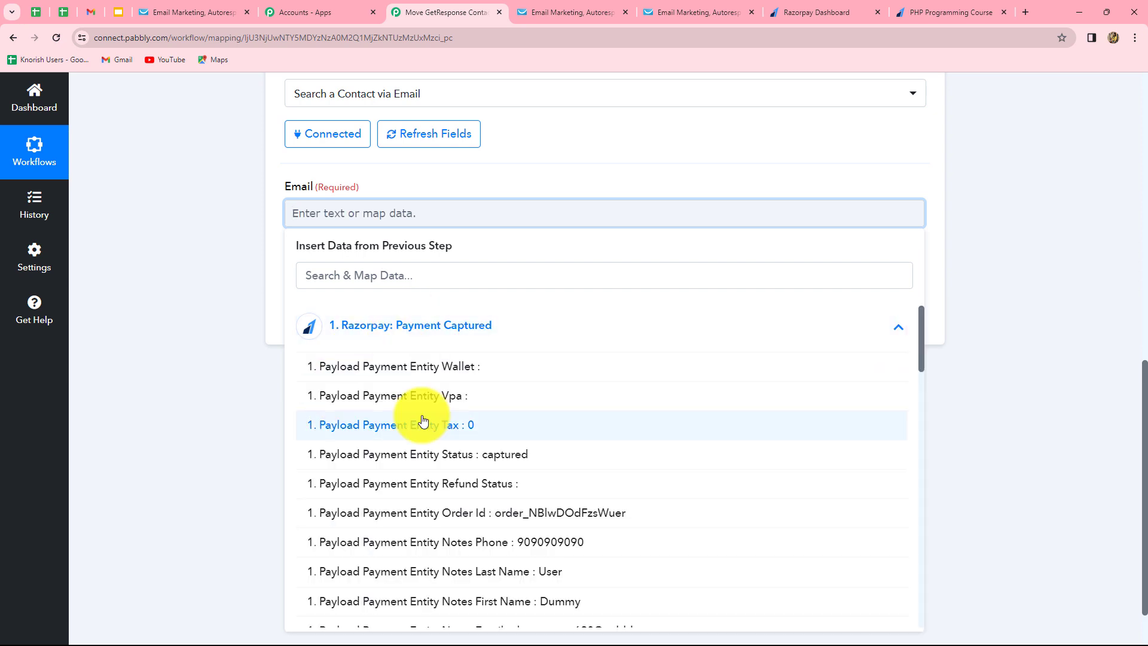
scroll(649, 423, "down", 10)
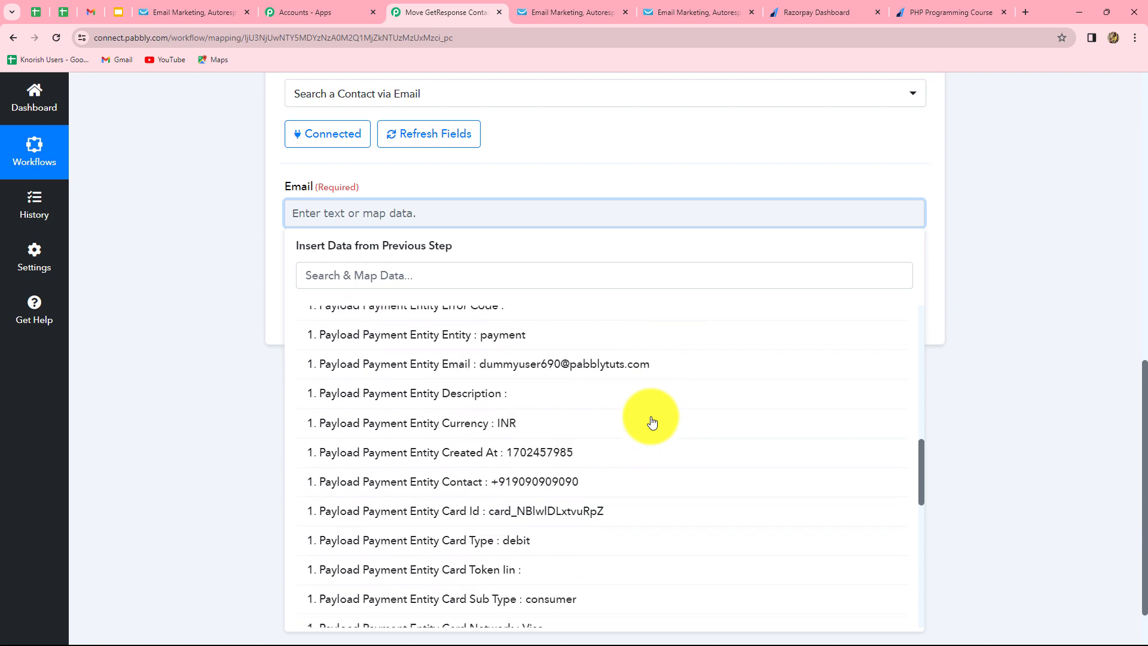
scroll(652, 423, "down", 4)
scroll(653, 423, "down", 4)
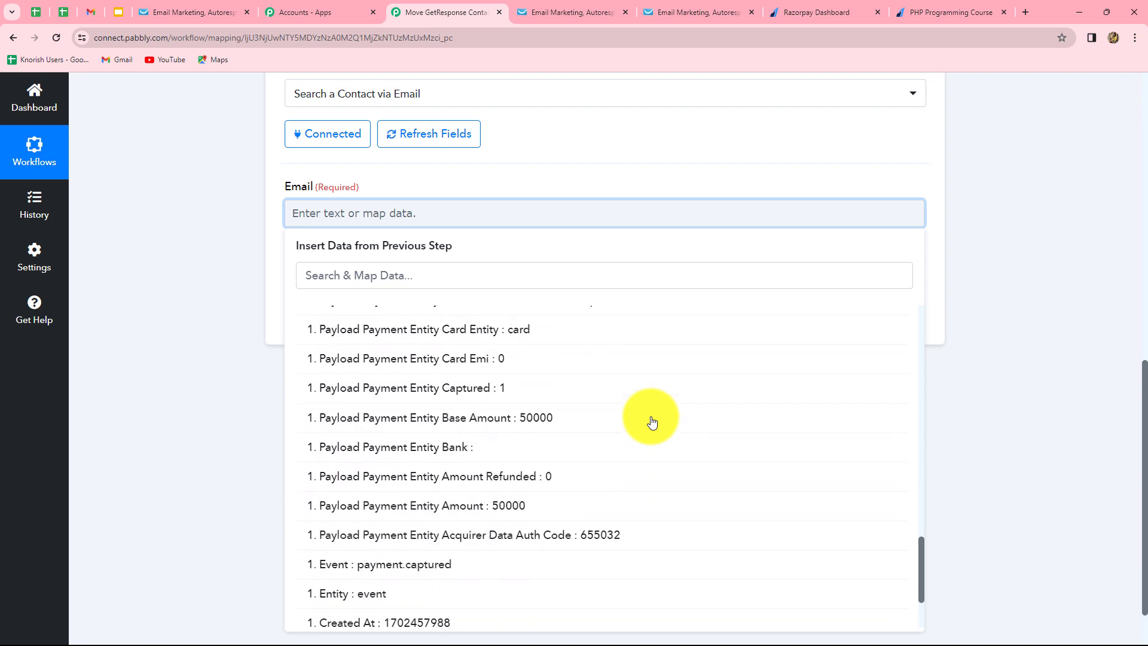
scroll(653, 423, "up", 8)
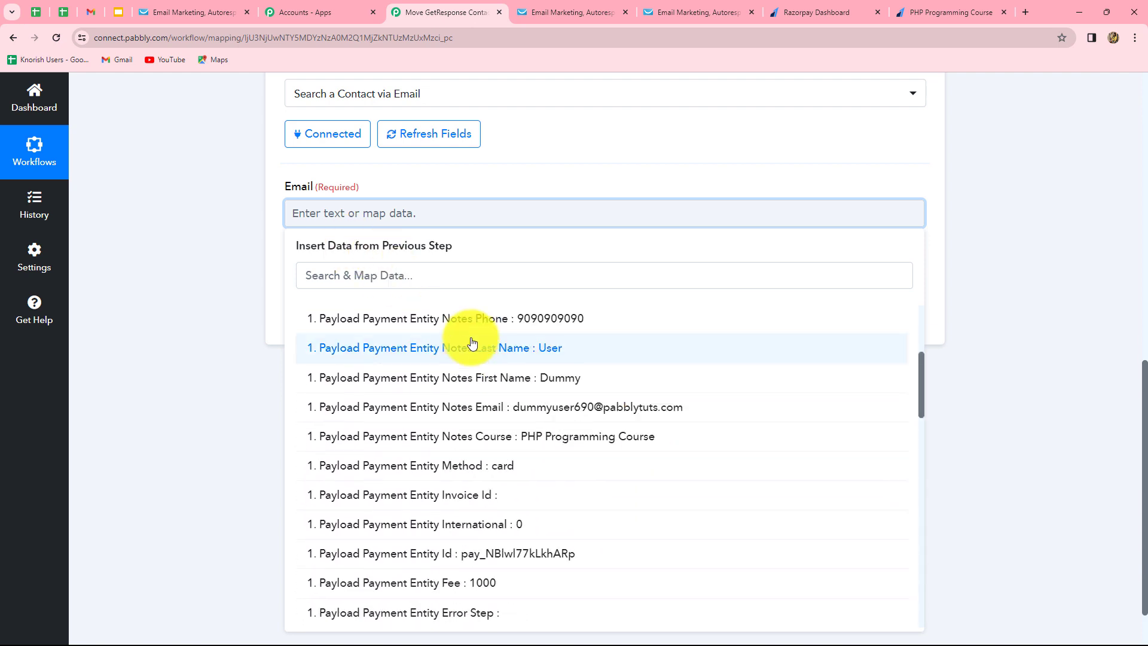
left_click(562, 410)
left_click(1036, 322)
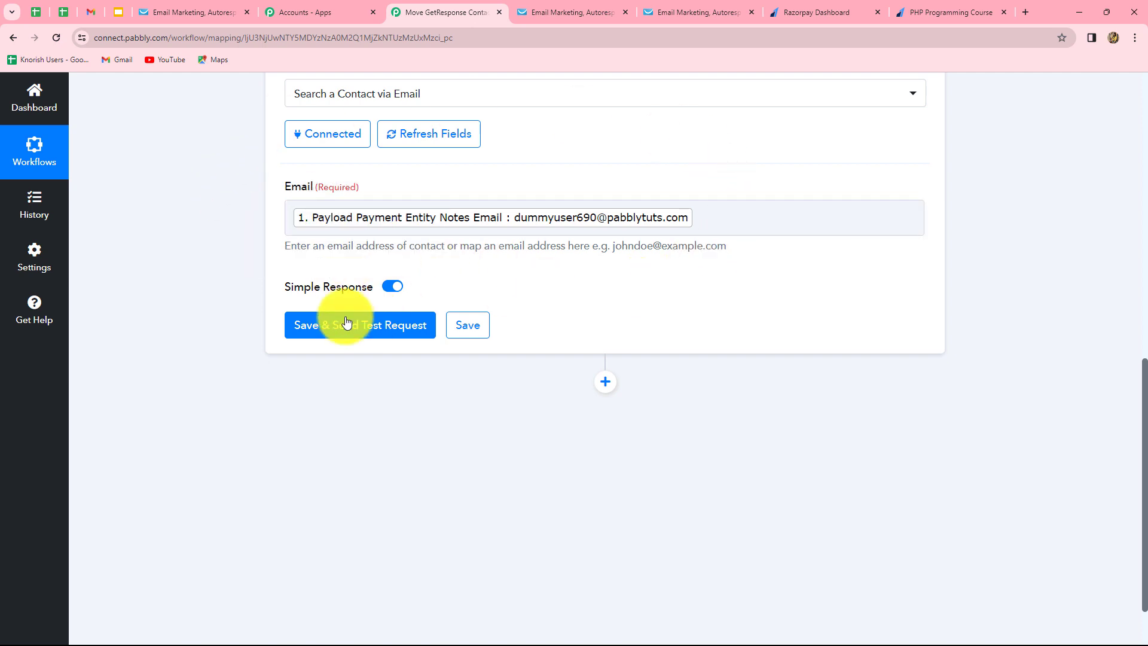
Test the contact search and highlight the returned ContactId in the response.
left_click(311, 330)
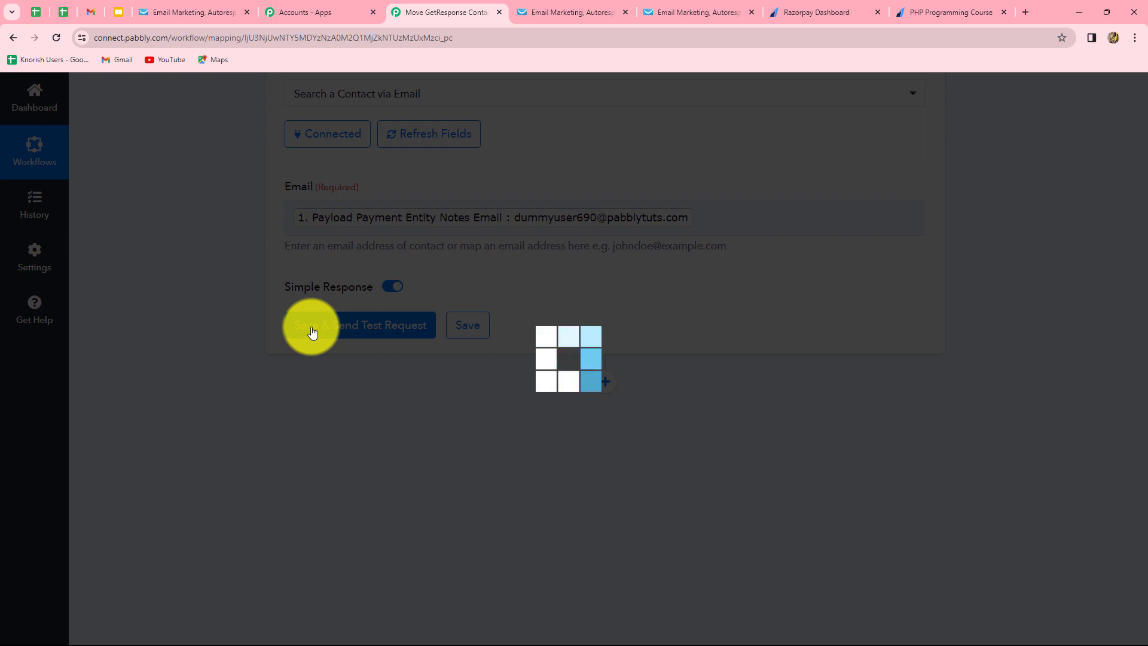
scroll(1059, 399, "down", 2)
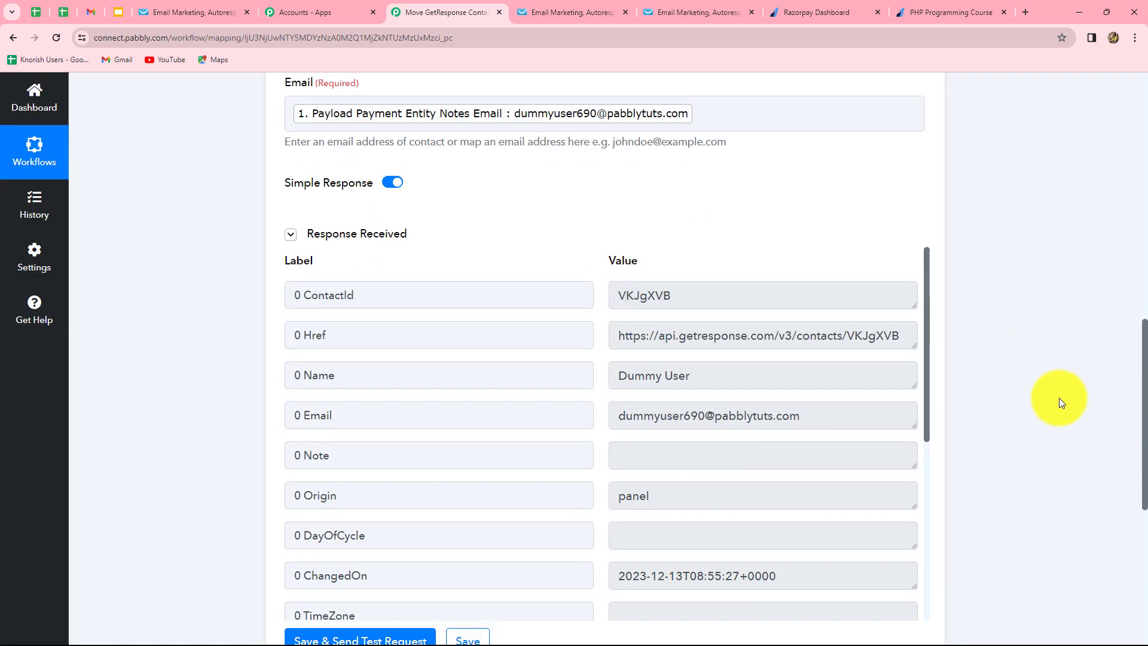
left_click_drag(619, 279, 748, 286)
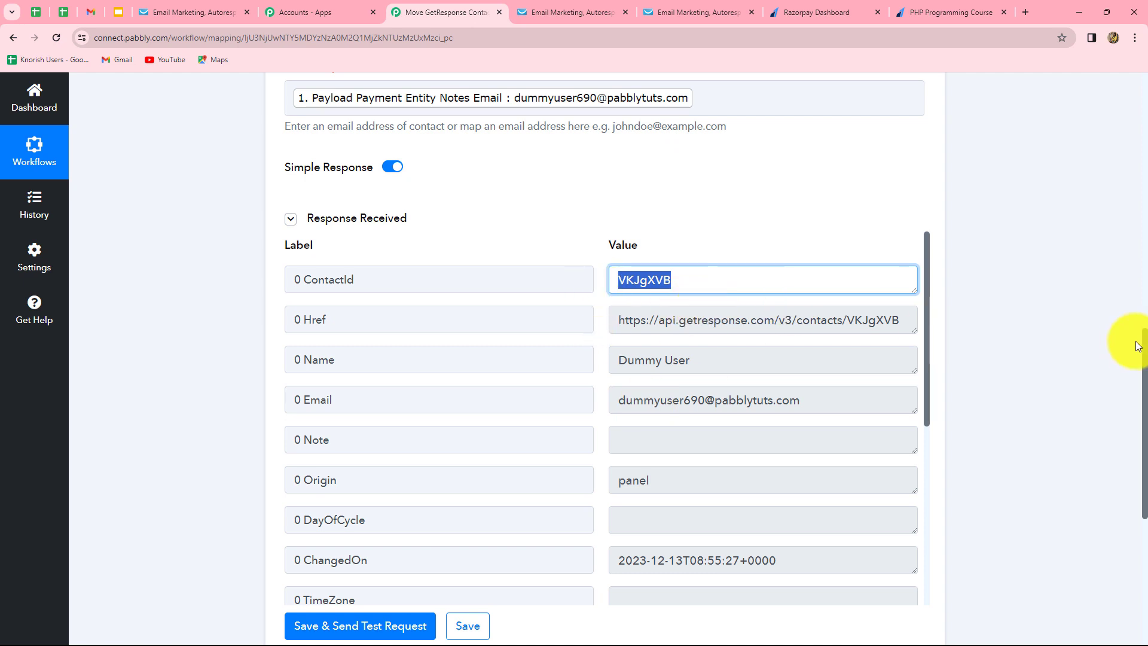
scroll(1089, 353, "up", 1)
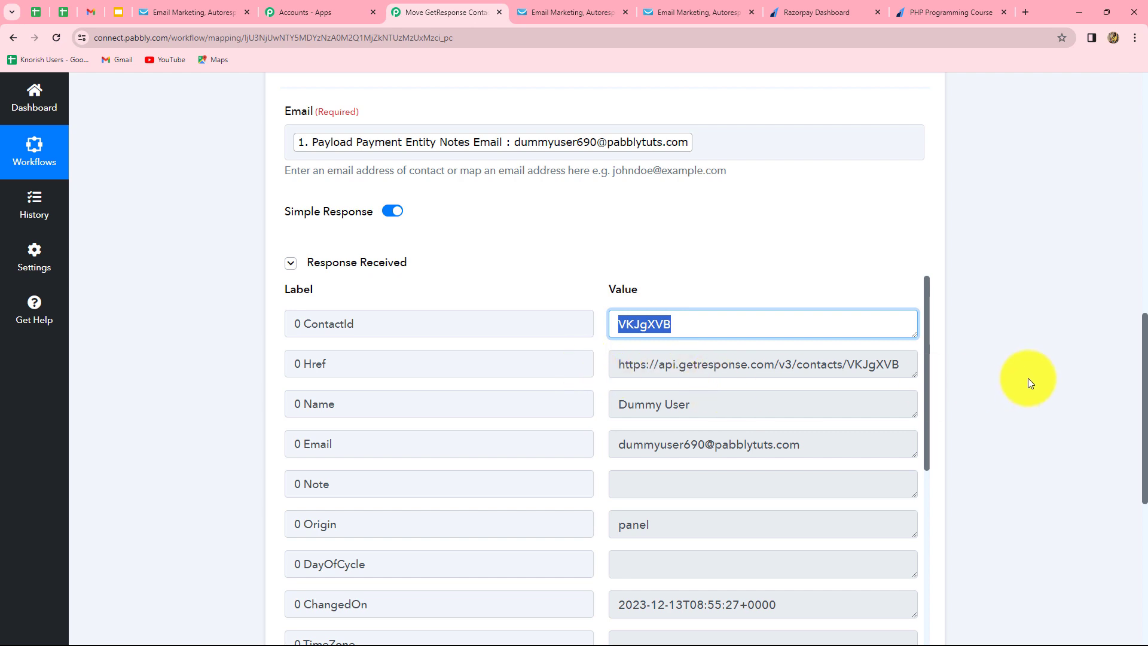
scroll(1027, 378, "down", 8)
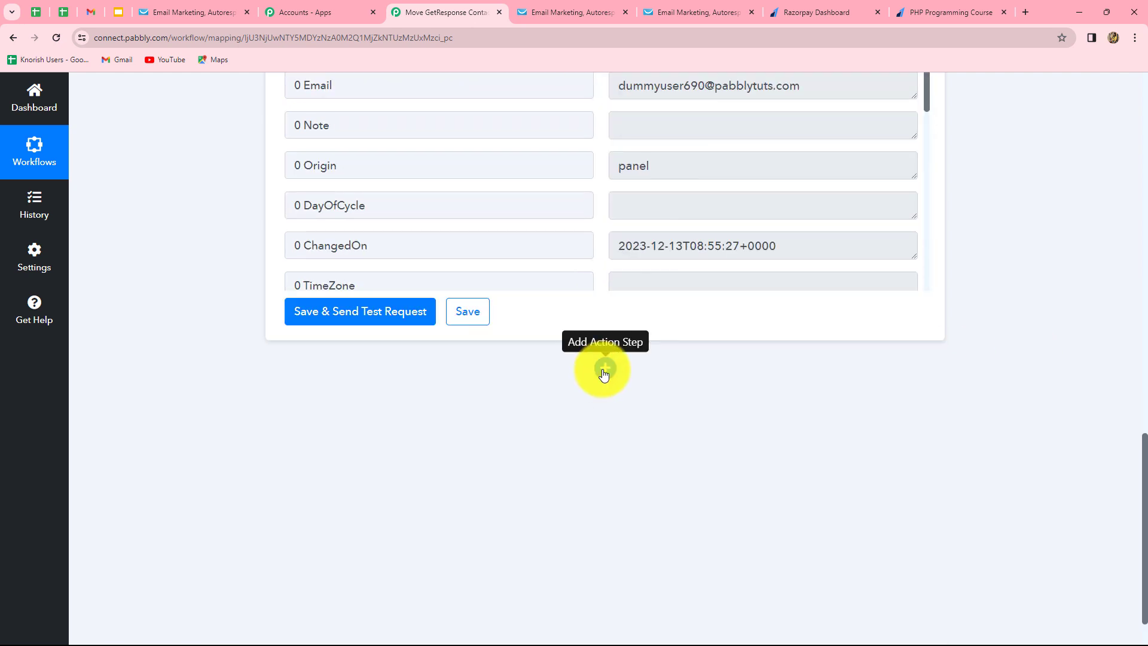
Add a Filter step with the Filter Values action event after the search and connect it.
left_click(604, 371)
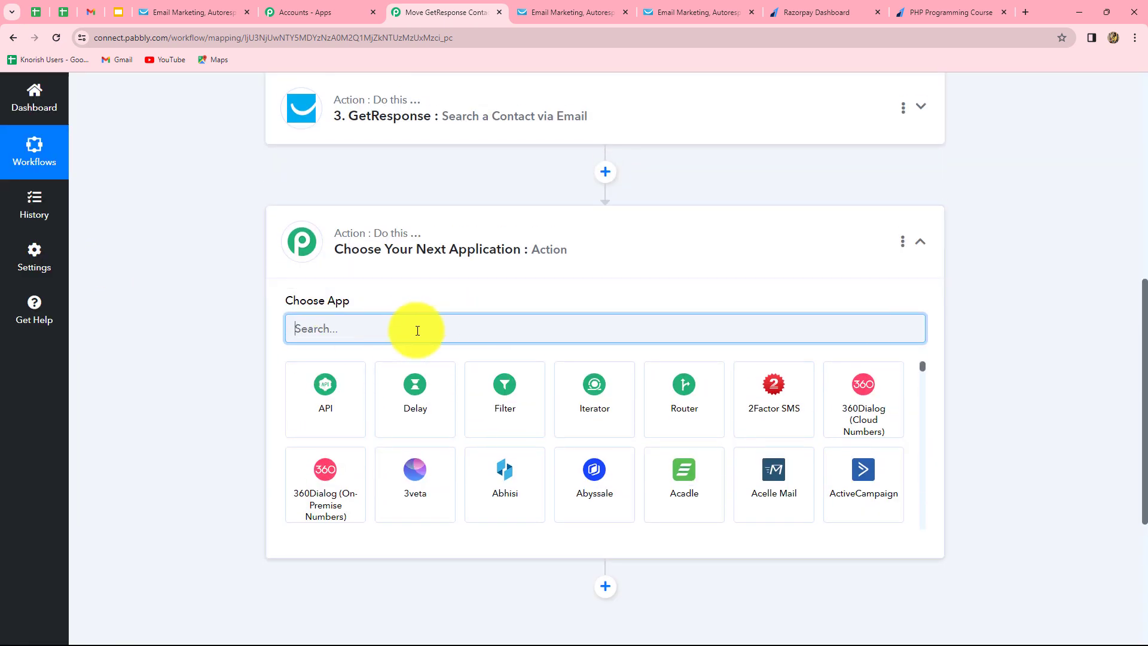
left_click(503, 384)
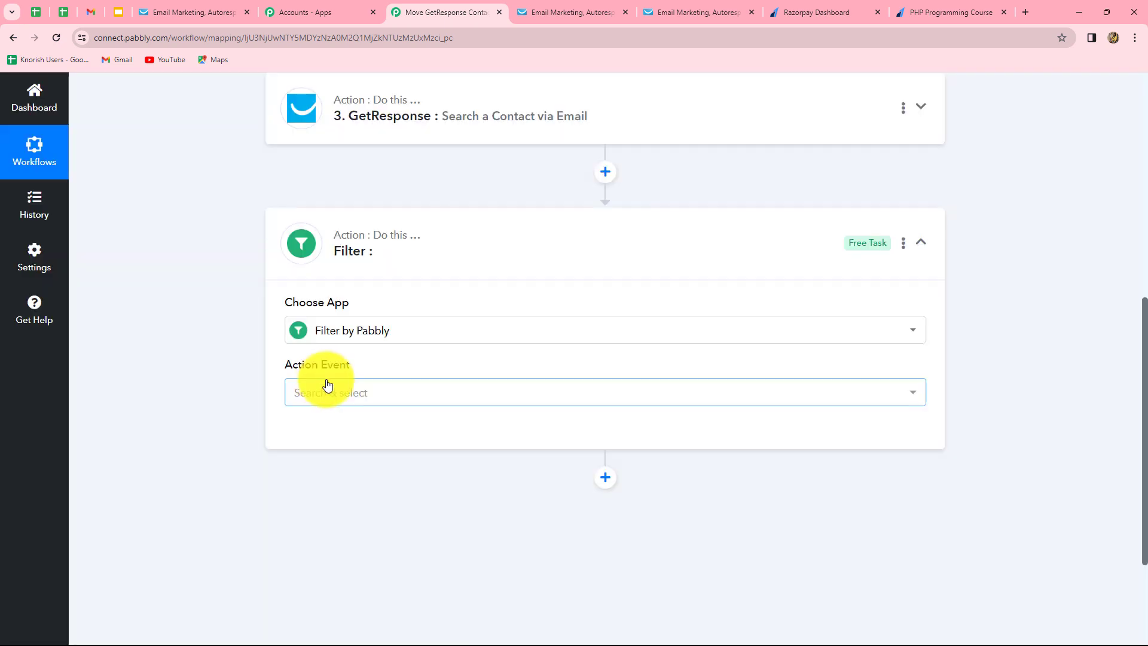
left_click(327, 384)
left_click(315, 473)
left_click(319, 435)
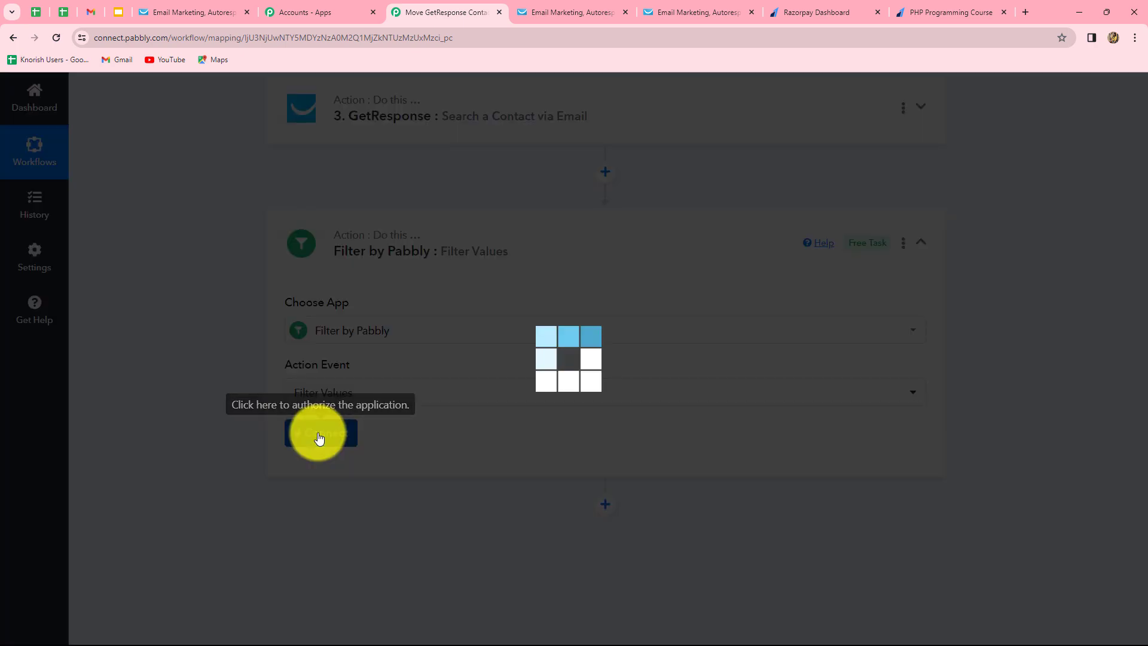
scroll(864, 424, "down", 2)
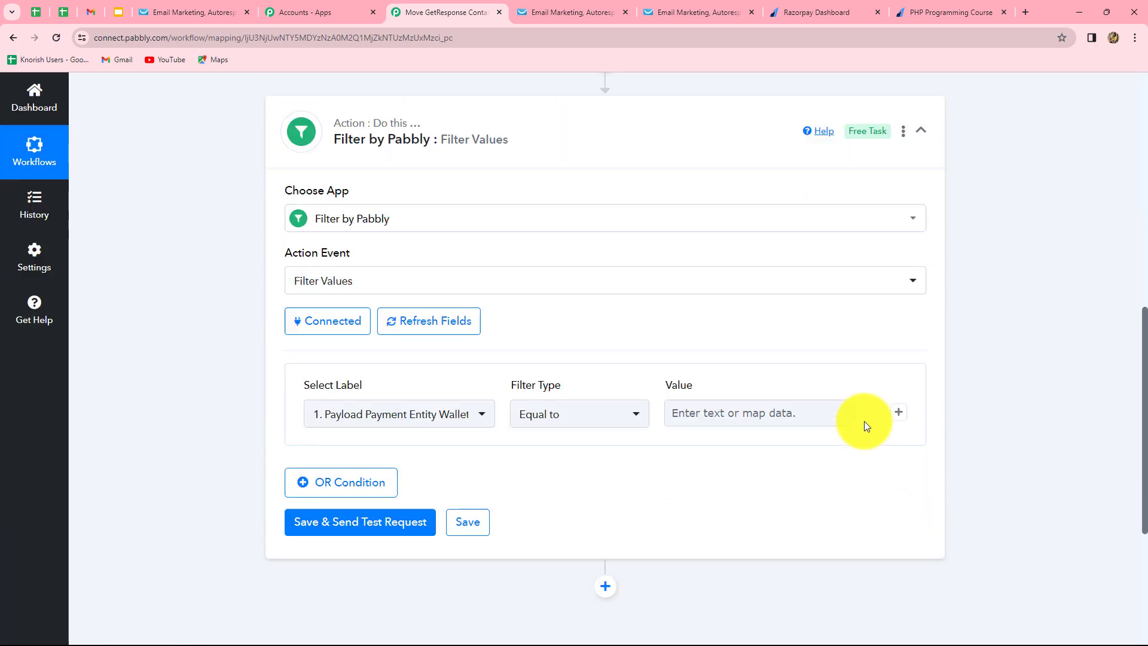
scroll(863, 421, "down", 4)
Set the filter to '3. 0 ContactId' Exists and test it, returning Condition is true.
left_click(418, 169)
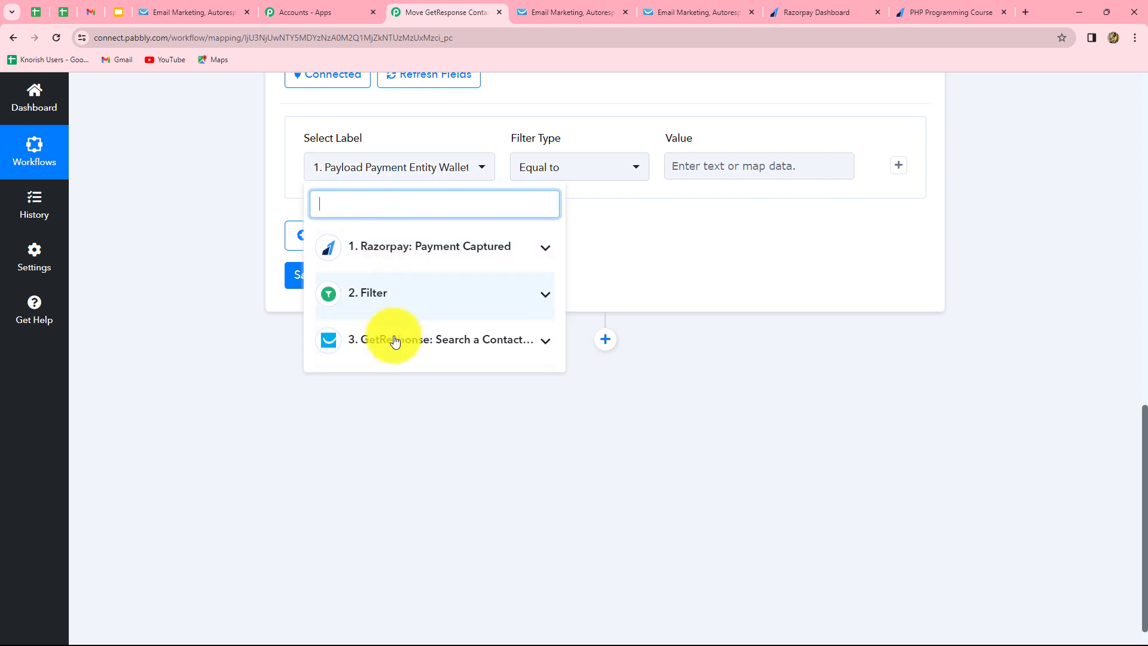
left_click(395, 341)
left_click(419, 381)
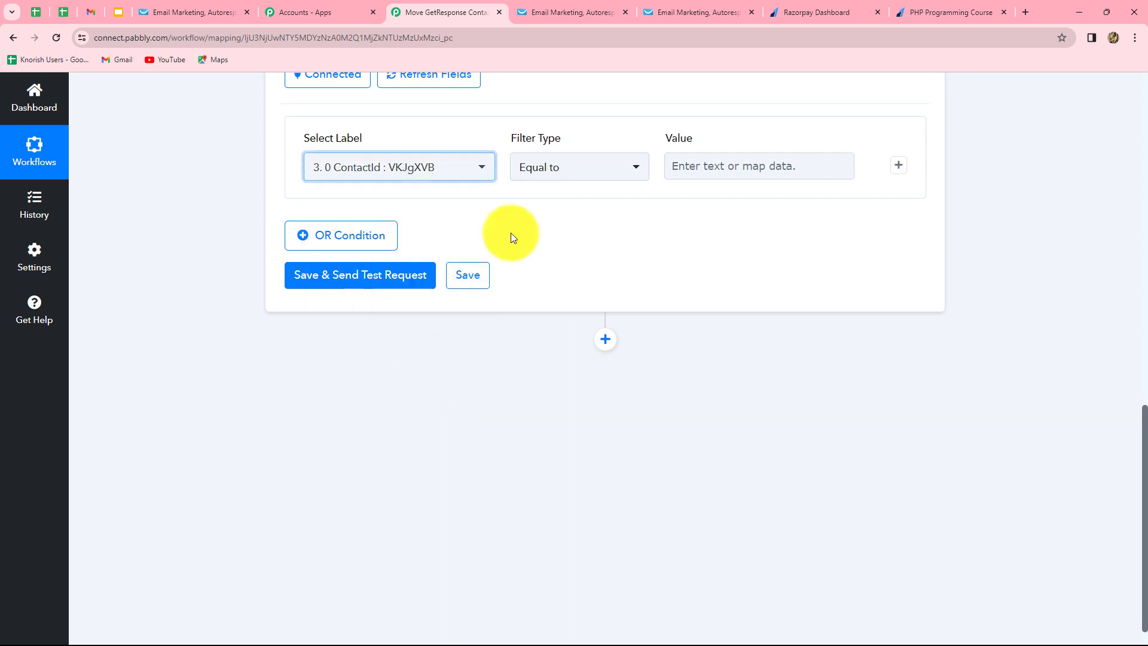
left_click(521, 164)
left_click(527, 342)
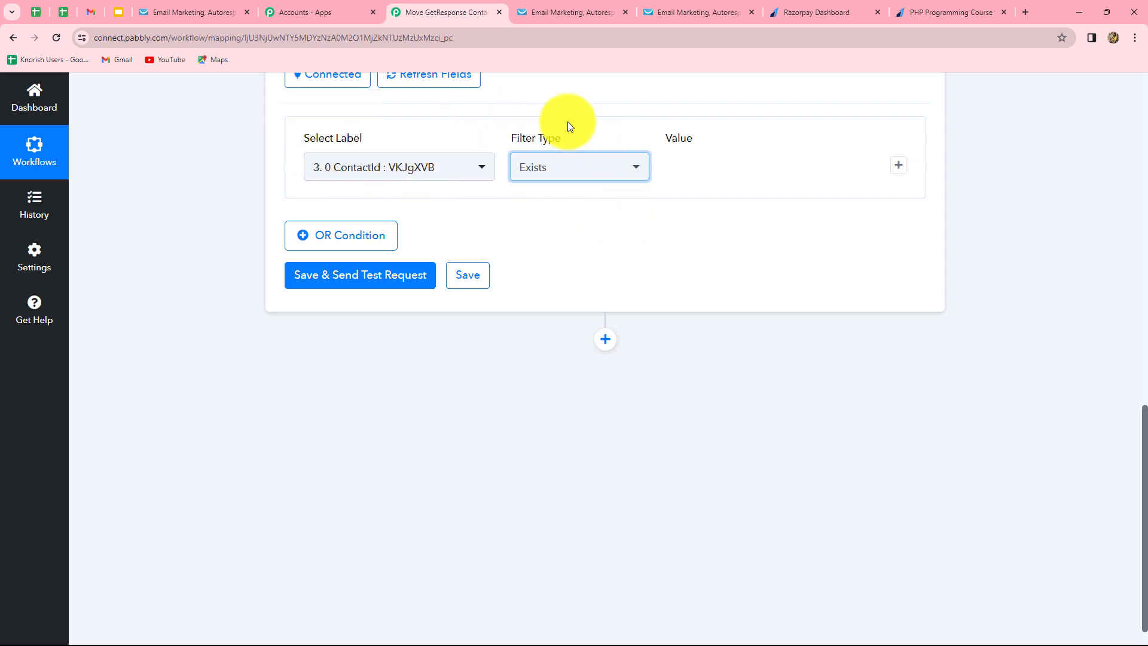
left_click(316, 283)
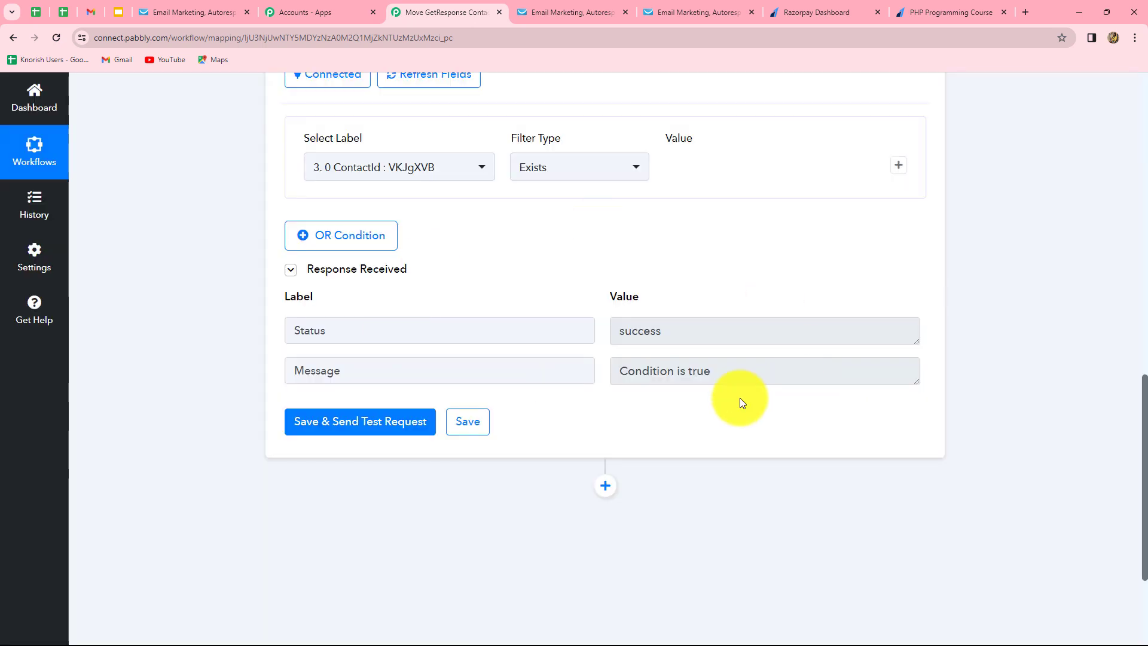
scroll(793, 292, "down", 3)
scroll(793, 292, "up", 5)
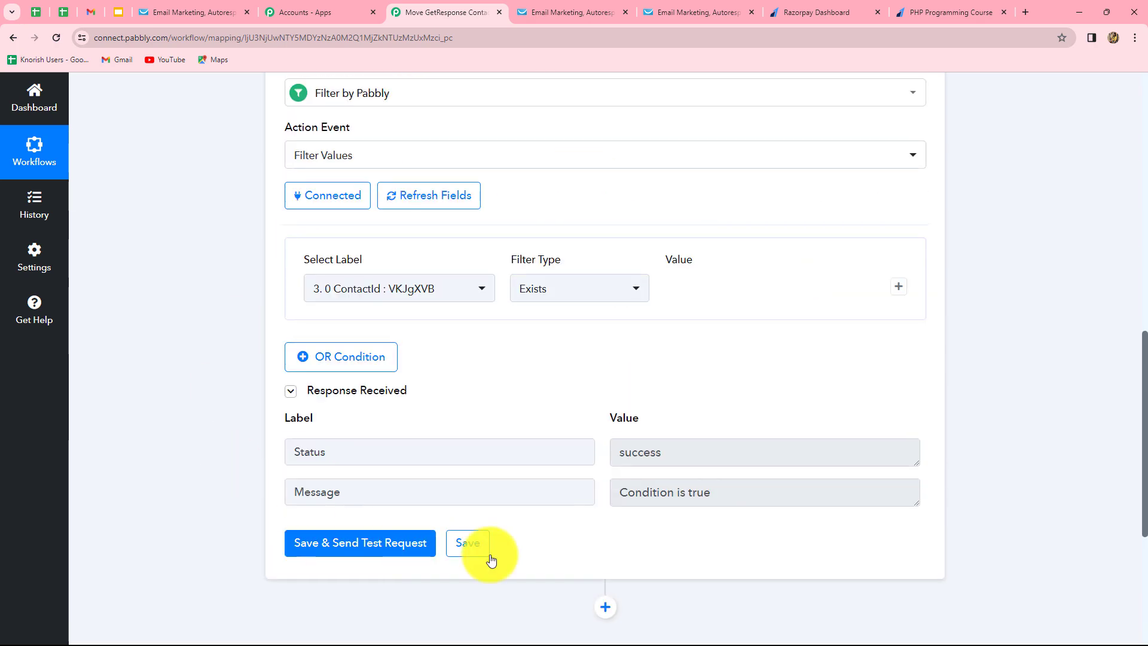
scroll(1016, 413, "down", 4)
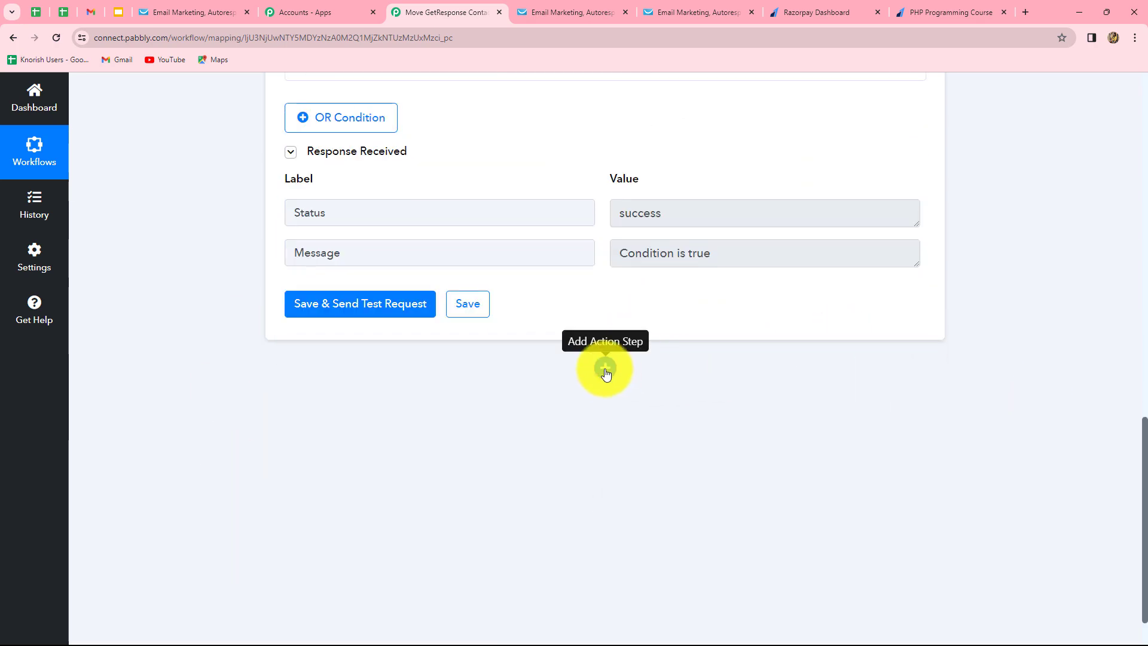
Add a new step after the filter and check the contact lists in GetResponse.
left_click(605, 368)
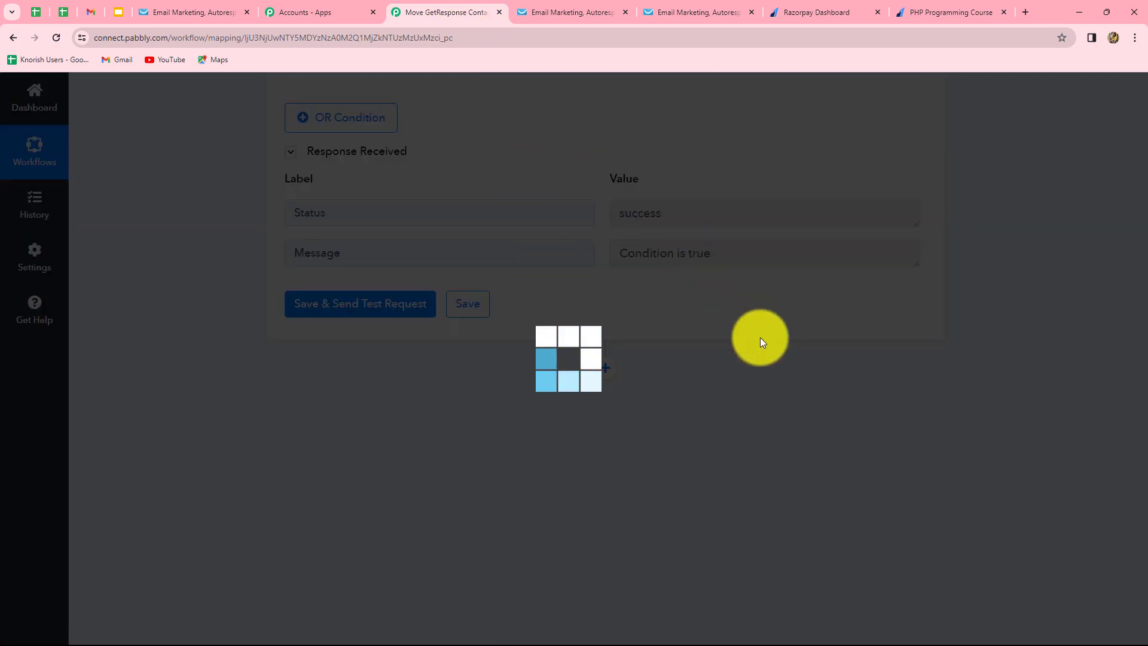
scroll(994, 473, "down", 2)
scroll(982, 293, "up", 1)
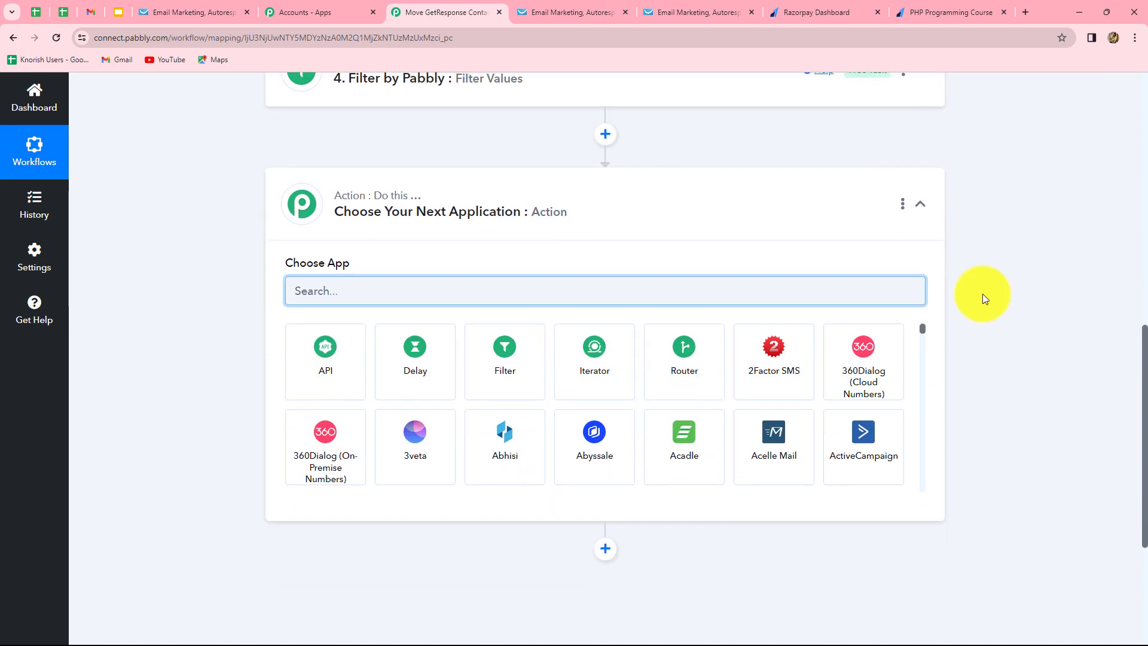
scroll(983, 295, "up", 2)
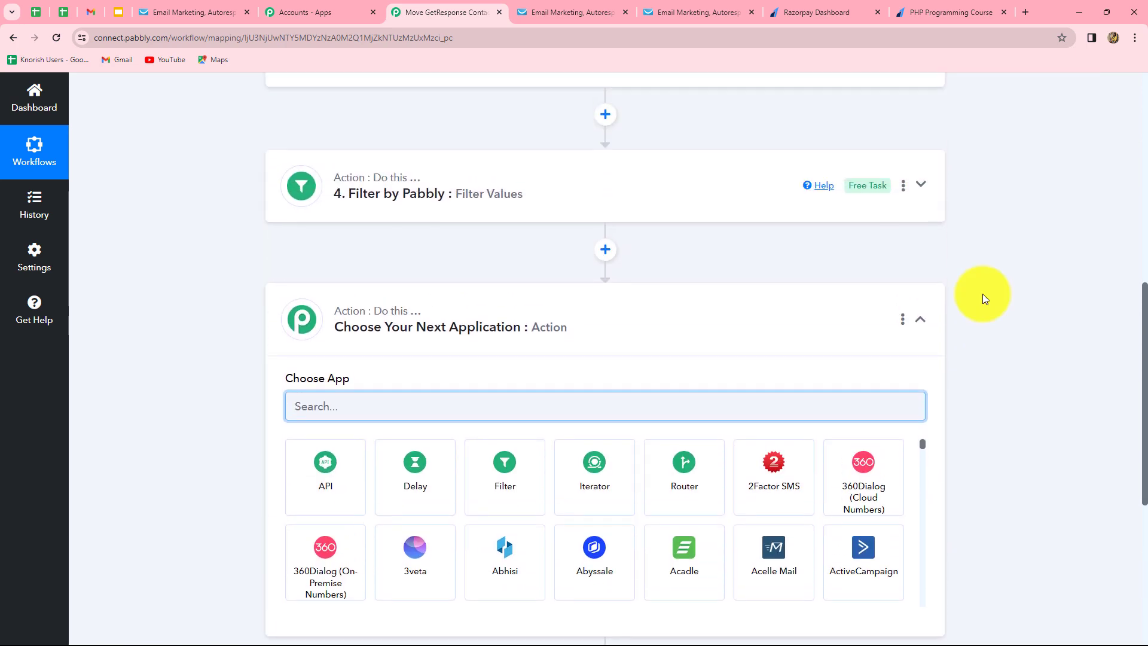
left_click(203, 10)
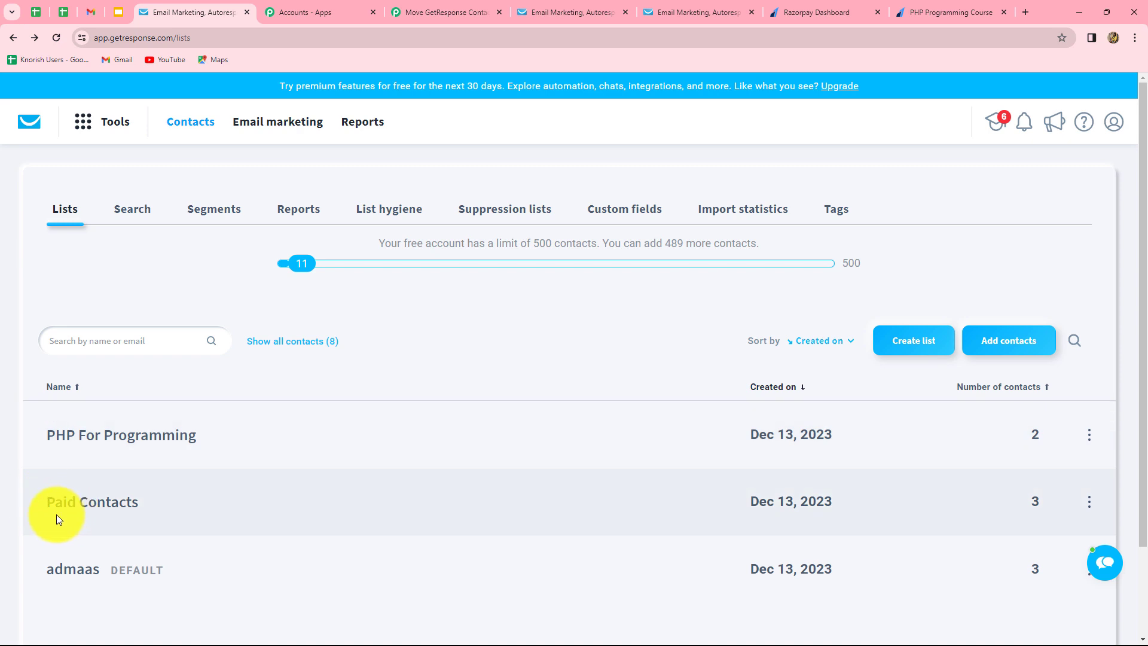
left_click(451, 9)
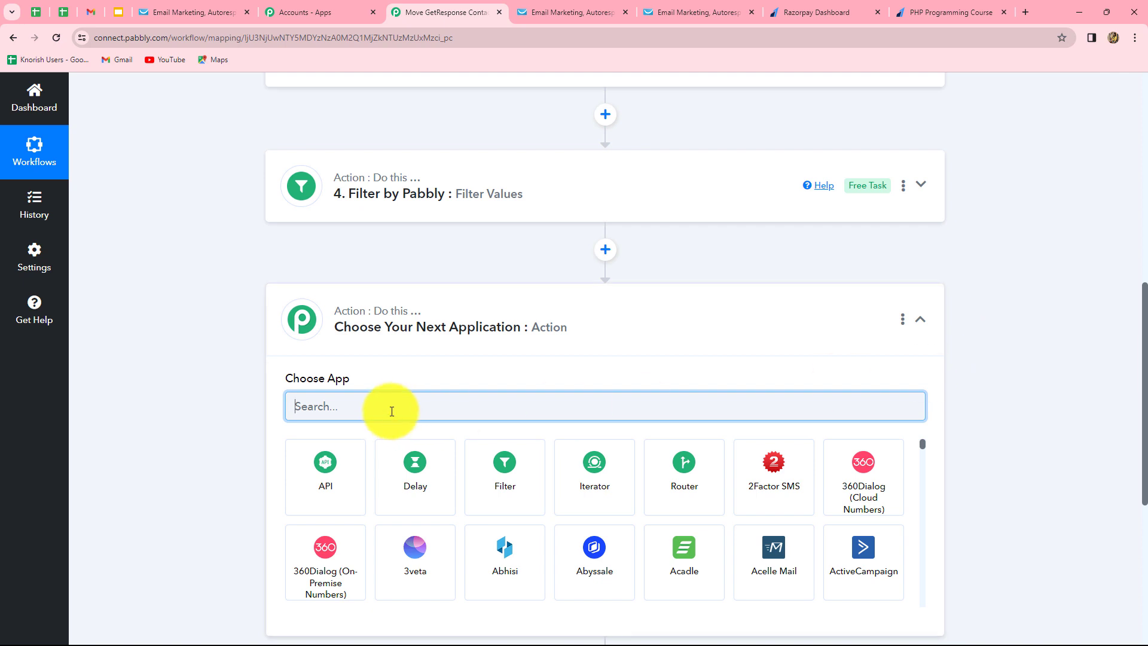
Set the new step's app to GetResponse with the Delete a Contact action event.
type("Get")
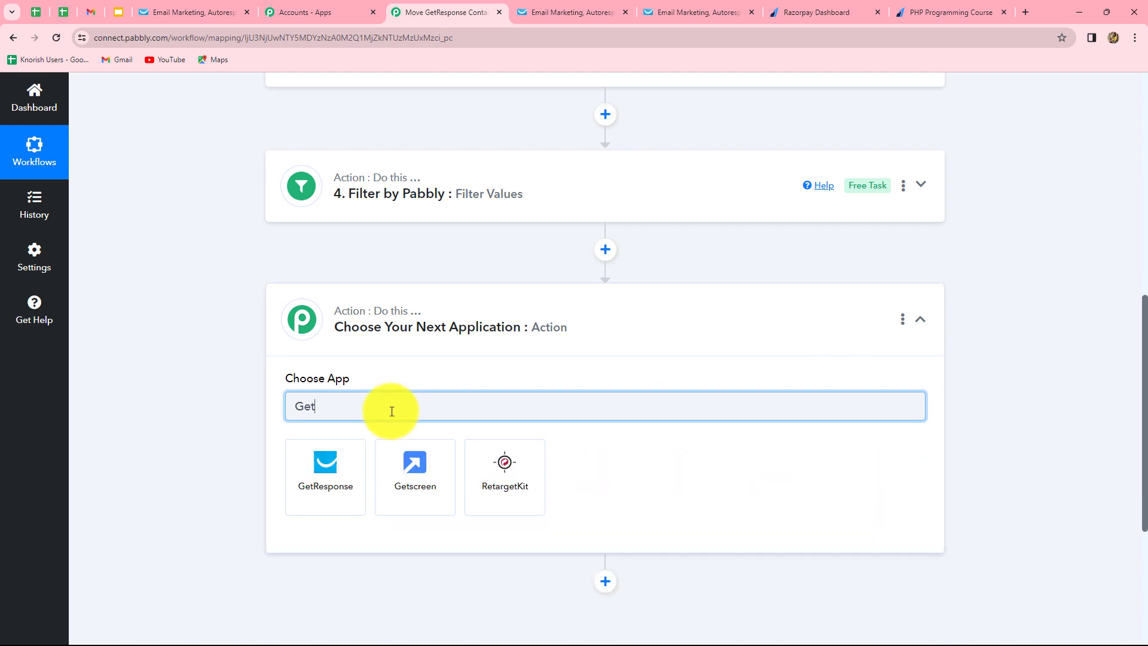
left_click(336, 476)
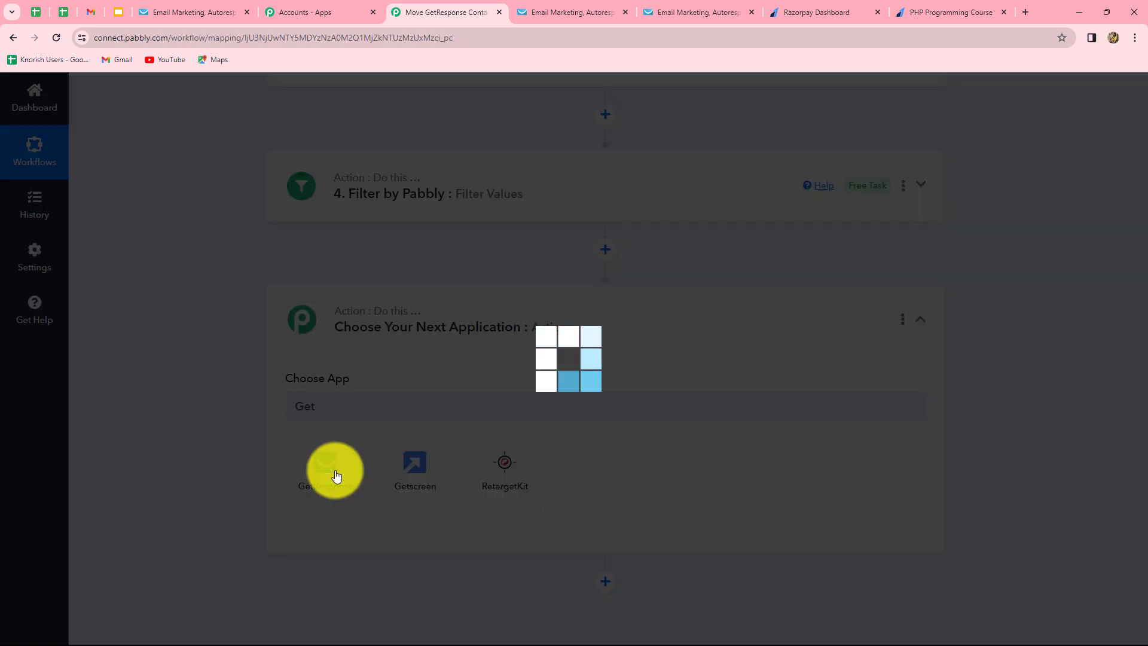
left_click(334, 471)
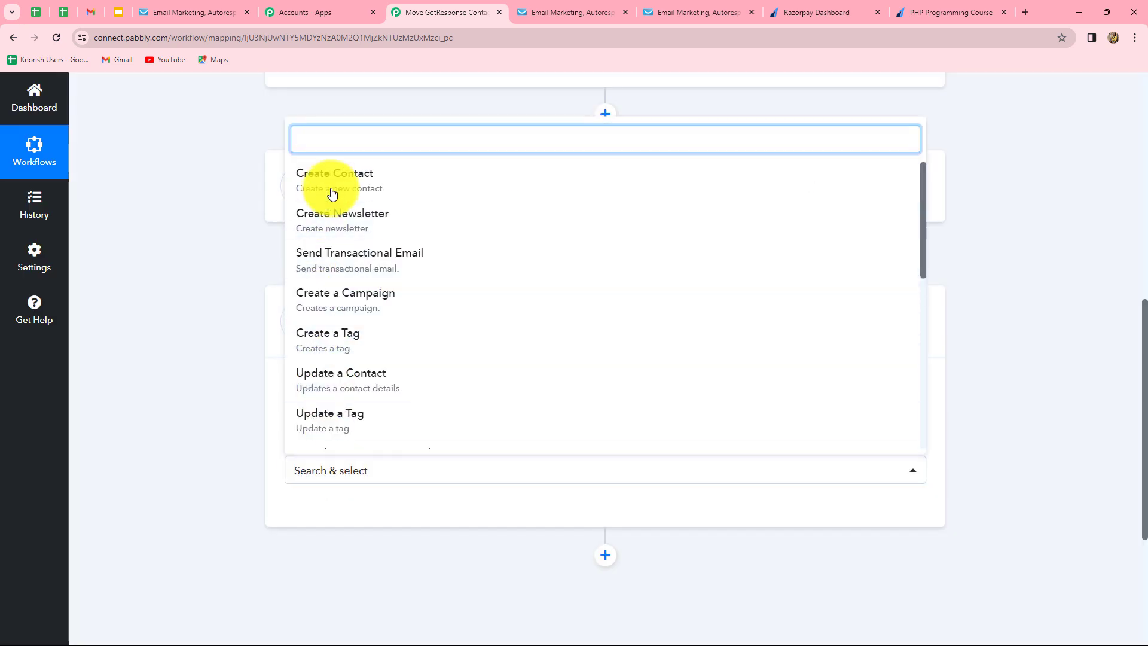
type("de")
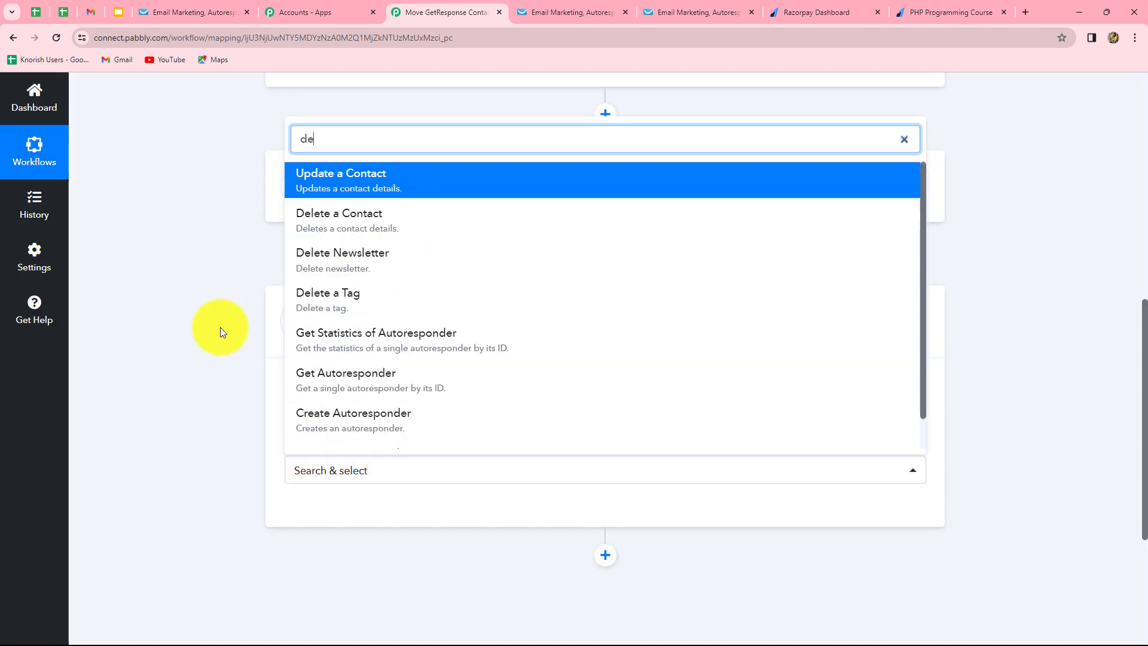
left_click(341, 228)
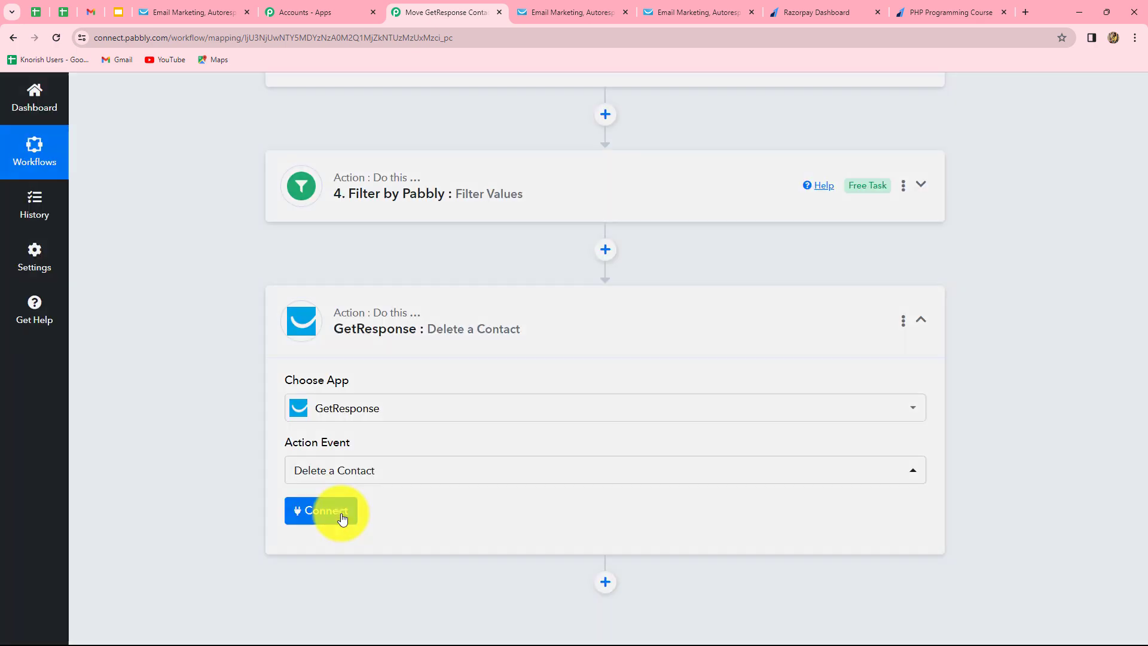
Connect the Delete a Contact step using the existing GetResponse connection.
left_click(340, 511)
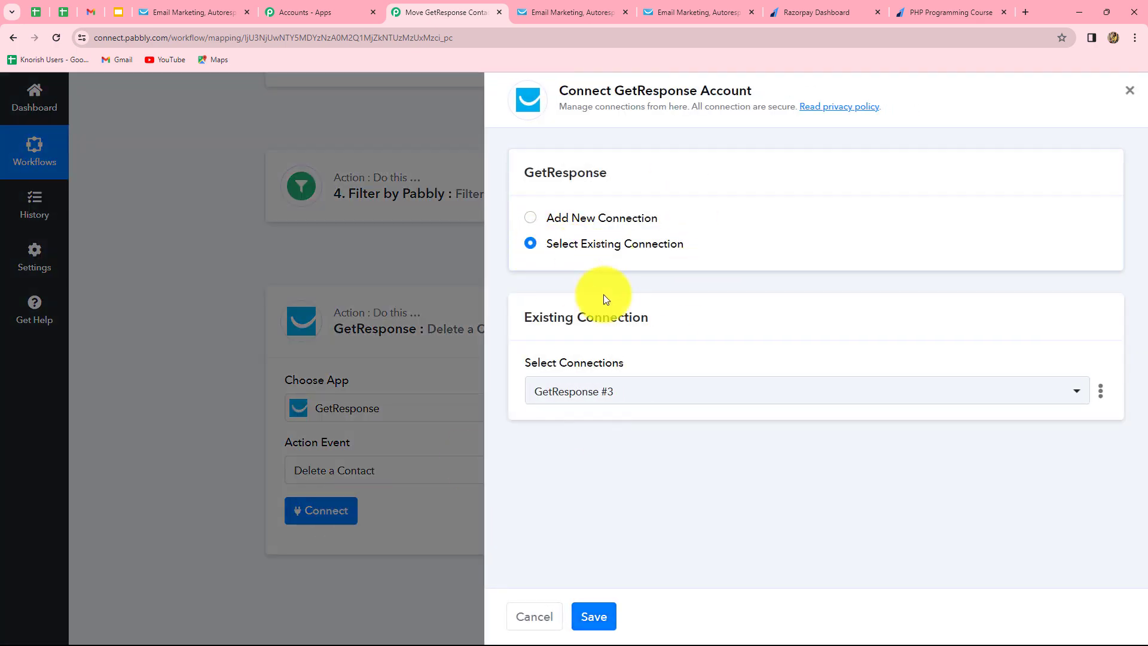
left_click(594, 622)
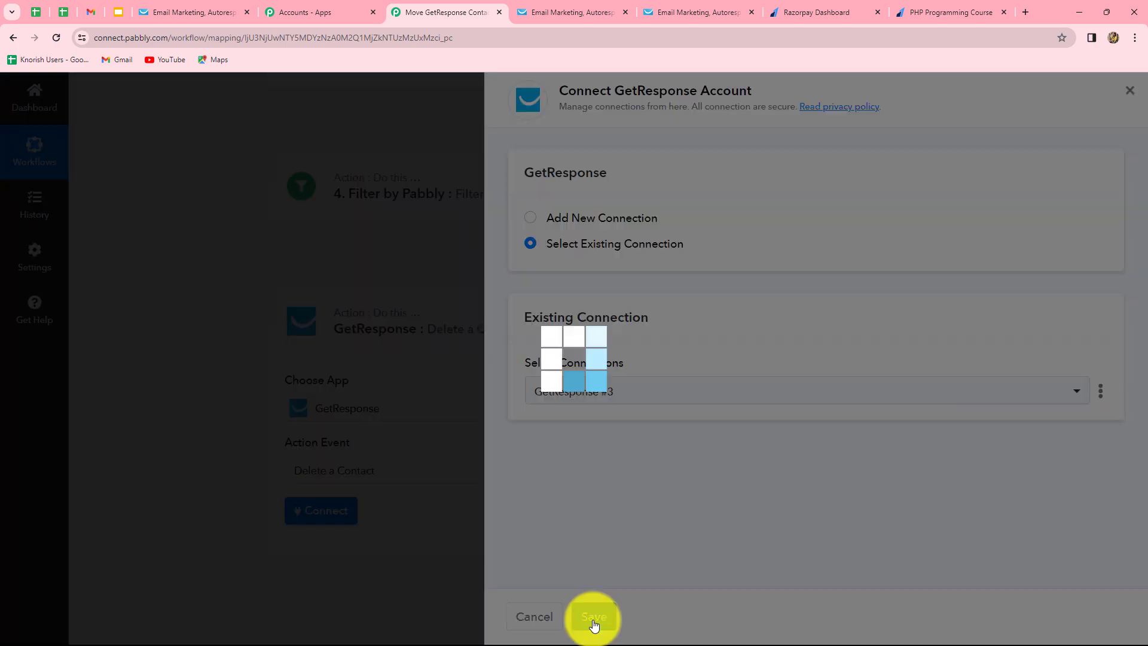
scroll(593, 619, "down", 3)
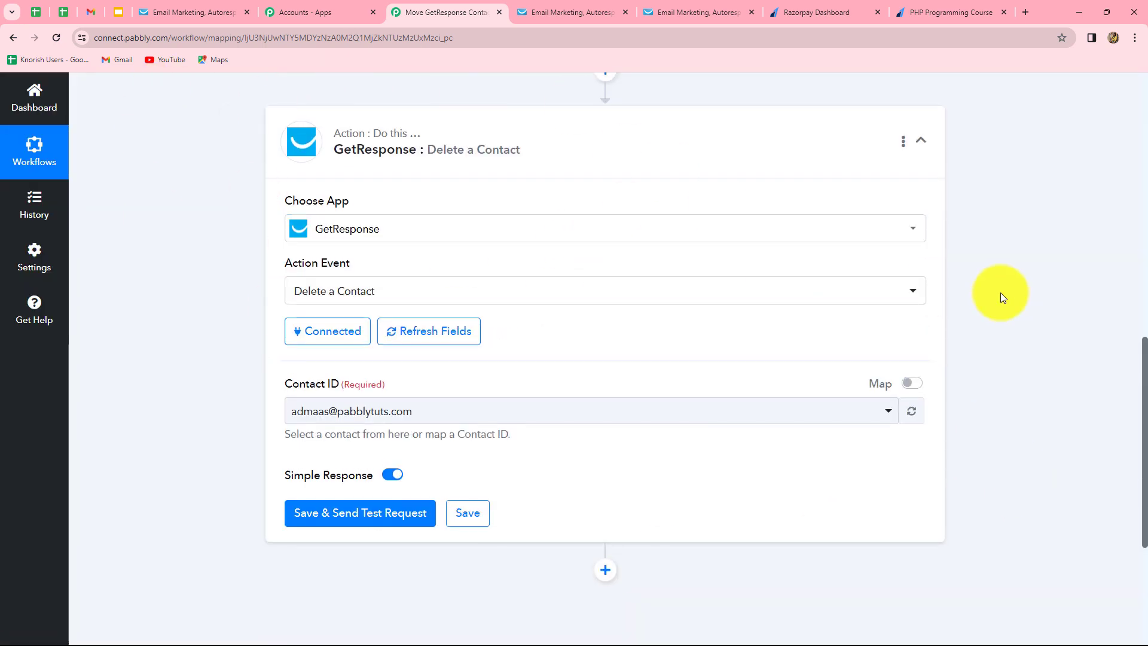
scroll(999, 292, "down", 2)
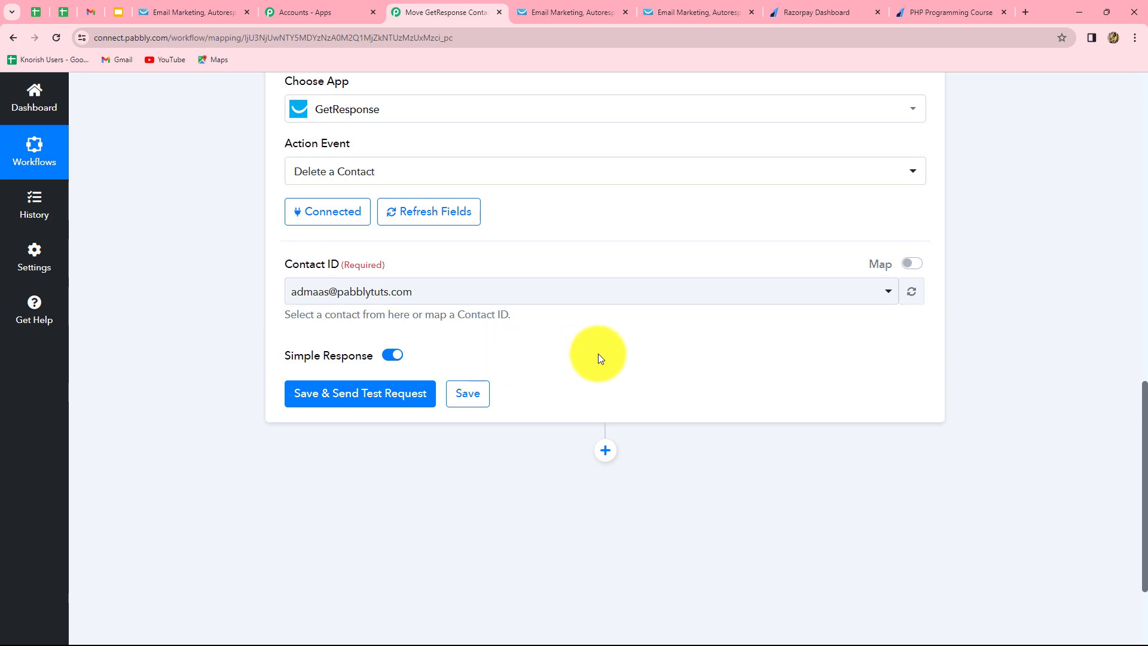
scroll(598, 354, "up", 7)
scroll(1055, 338, "down", 2)
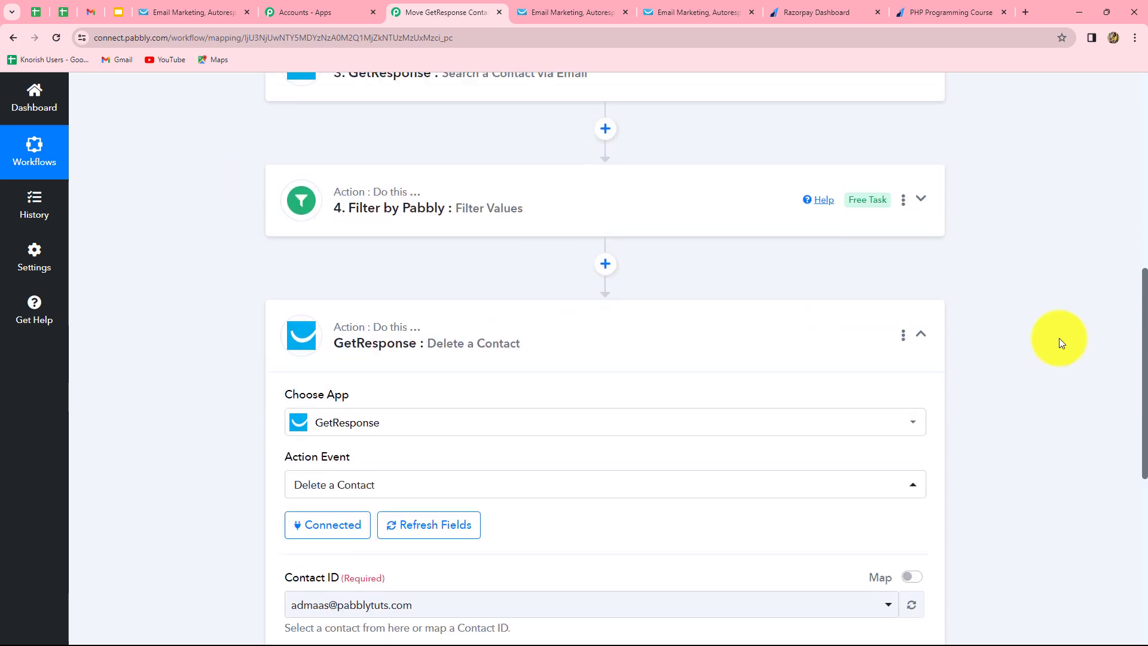
scroll(451, 349, "up", 3)
scroll(1010, 311, "down", 3)
scroll(1009, 308, "down", 6)
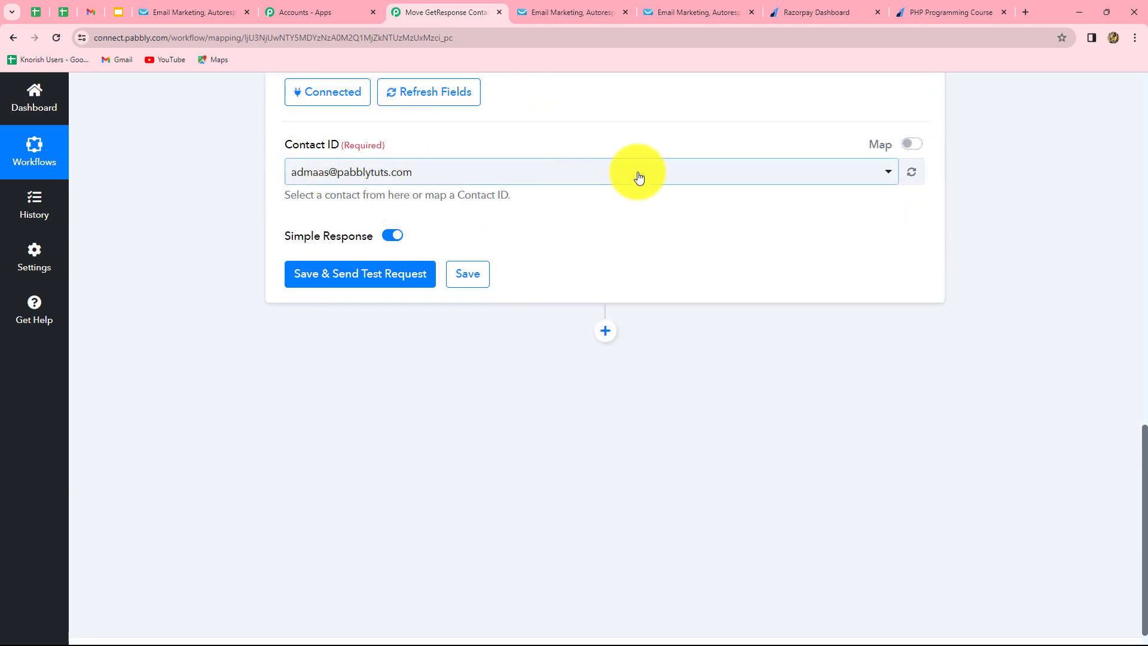
Map Contact ID to step 3's ContactId and test the deletion, returning status 204.
left_click(914, 149)
left_click_drag(361, 172, 270, 171)
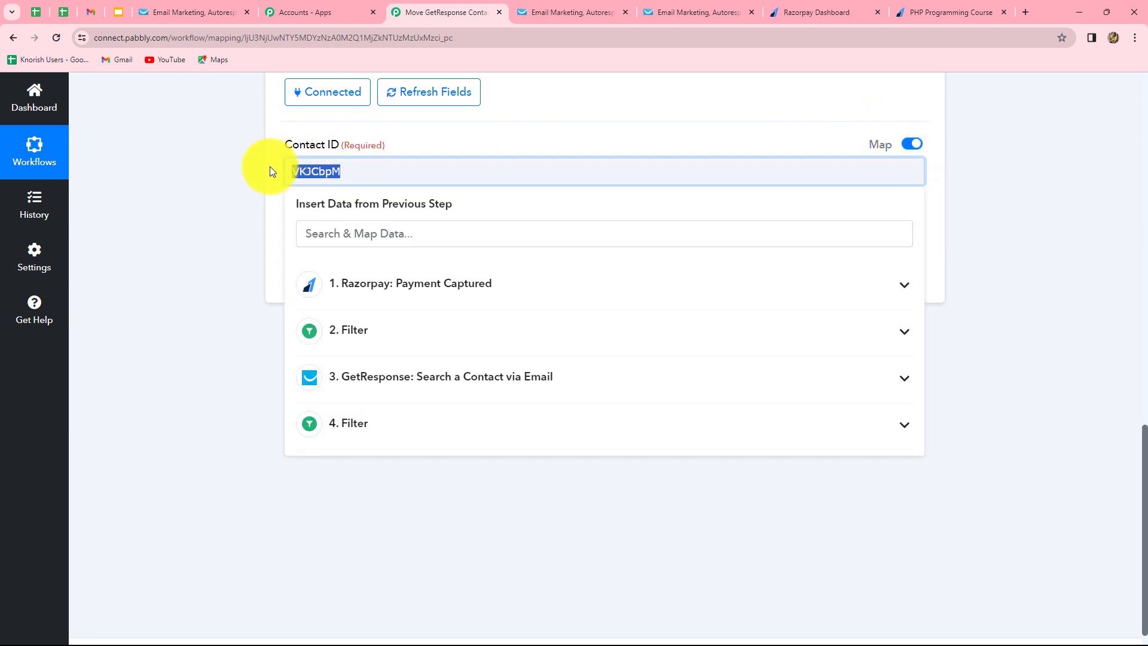
key("BackSpace")
left_click(367, 386)
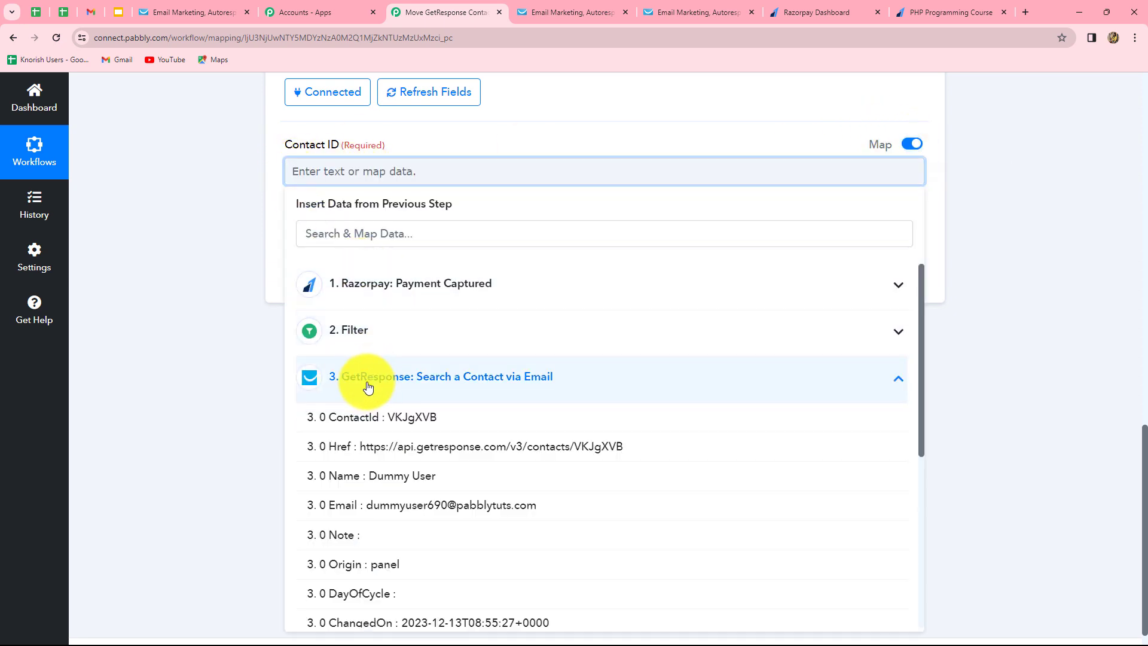
left_click(385, 420)
left_click(228, 154)
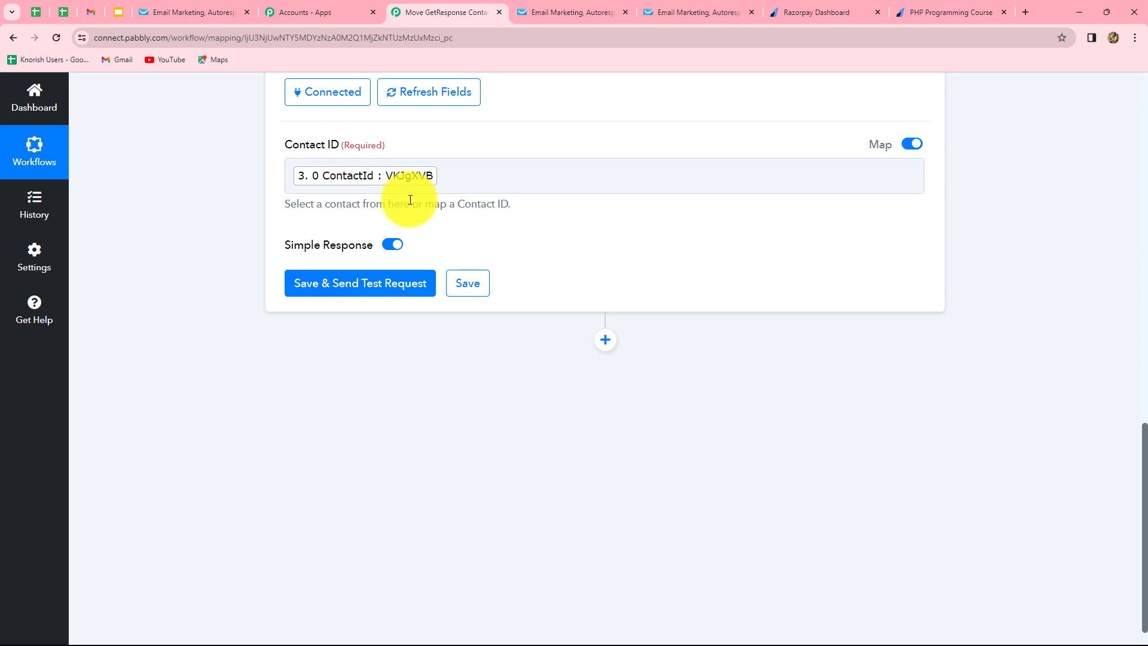
left_click(348, 283)
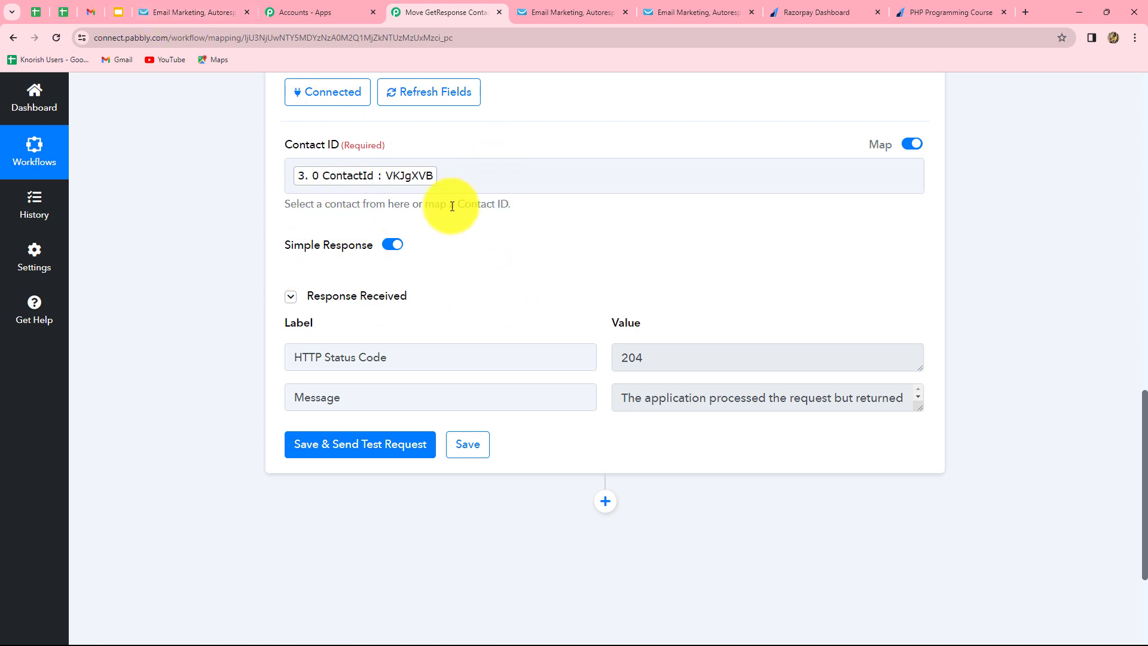
left_click(210, 6)
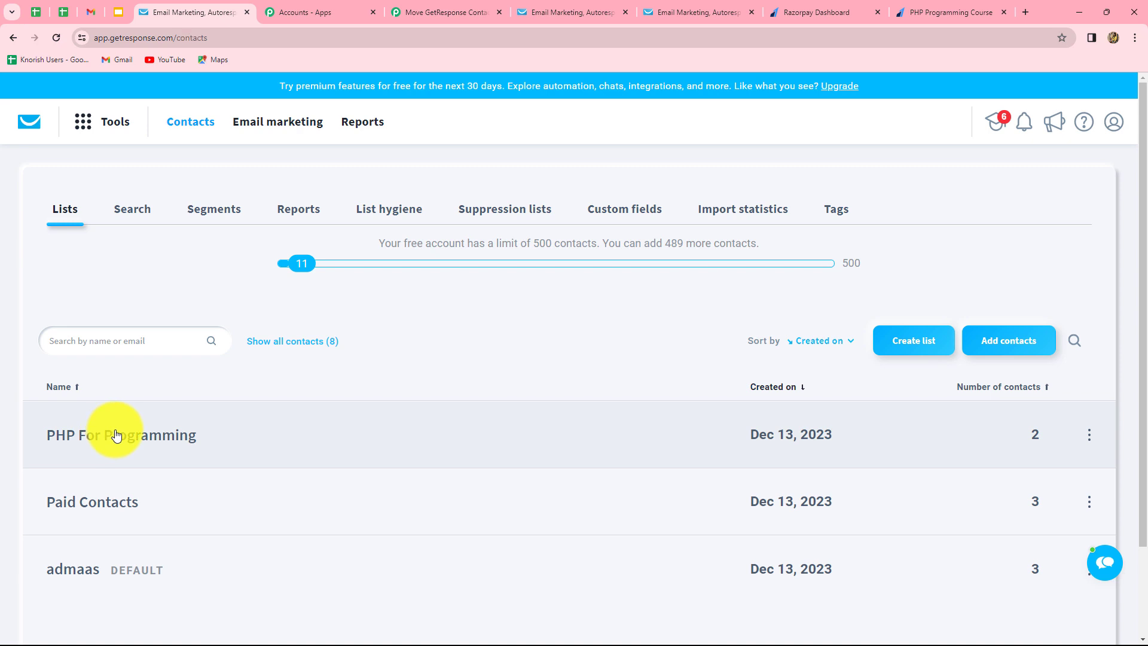
left_click(117, 436)
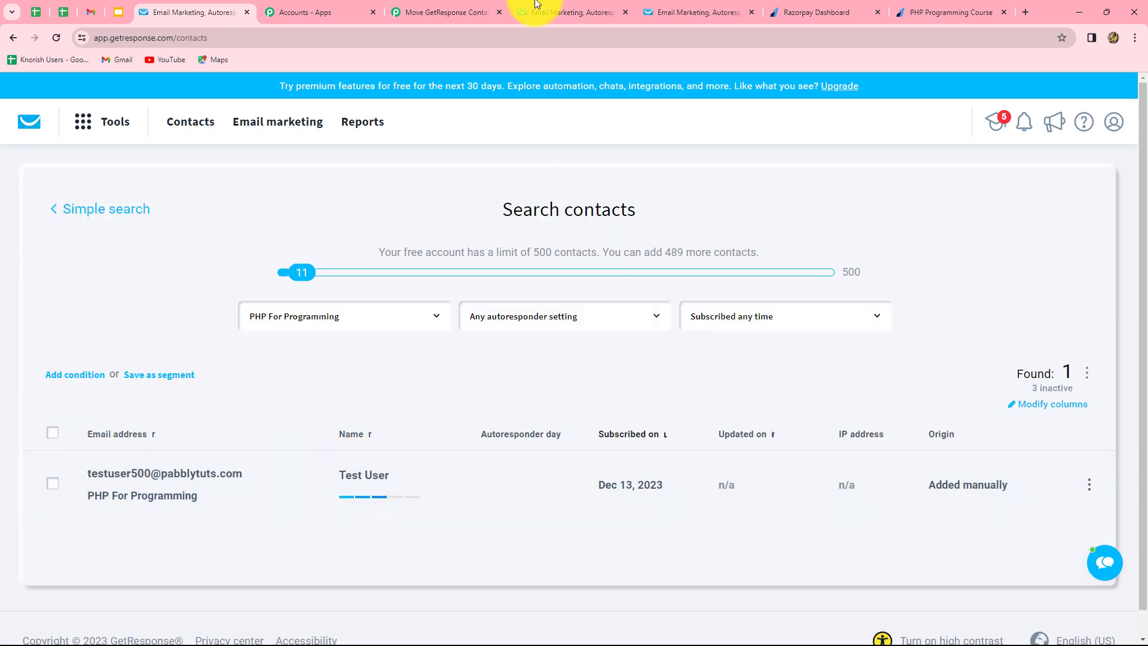
left_click(462, 11)
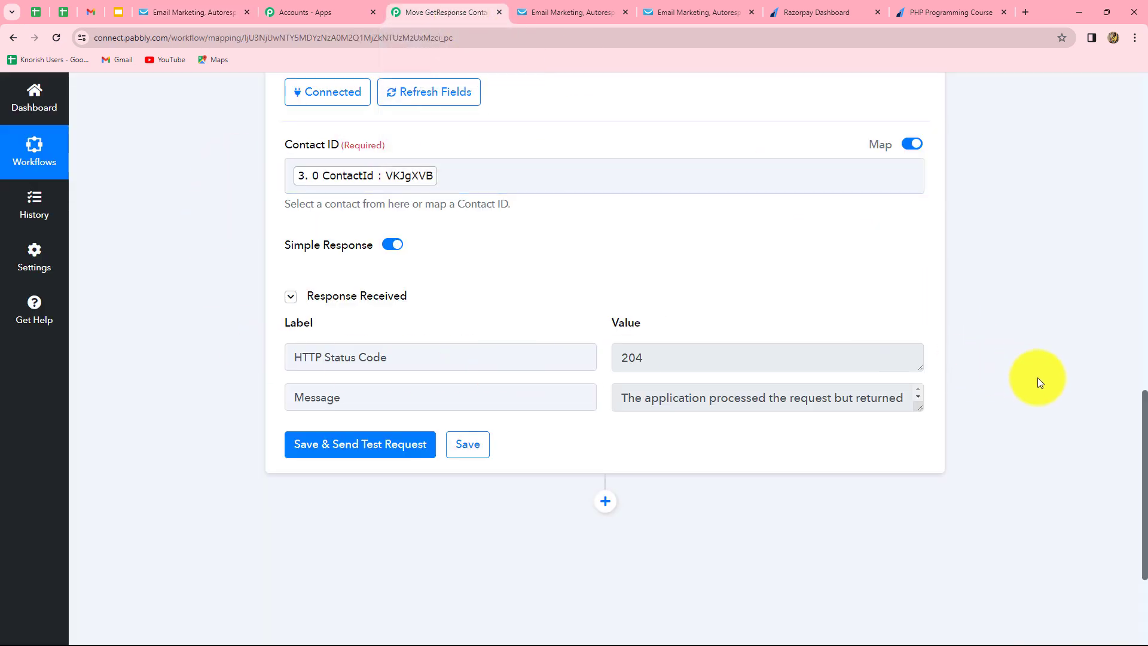
Add a GetResponse Create Contact action after Delete a Contact and connect the GetResponse account.
scroll(1038, 378, "down", 3)
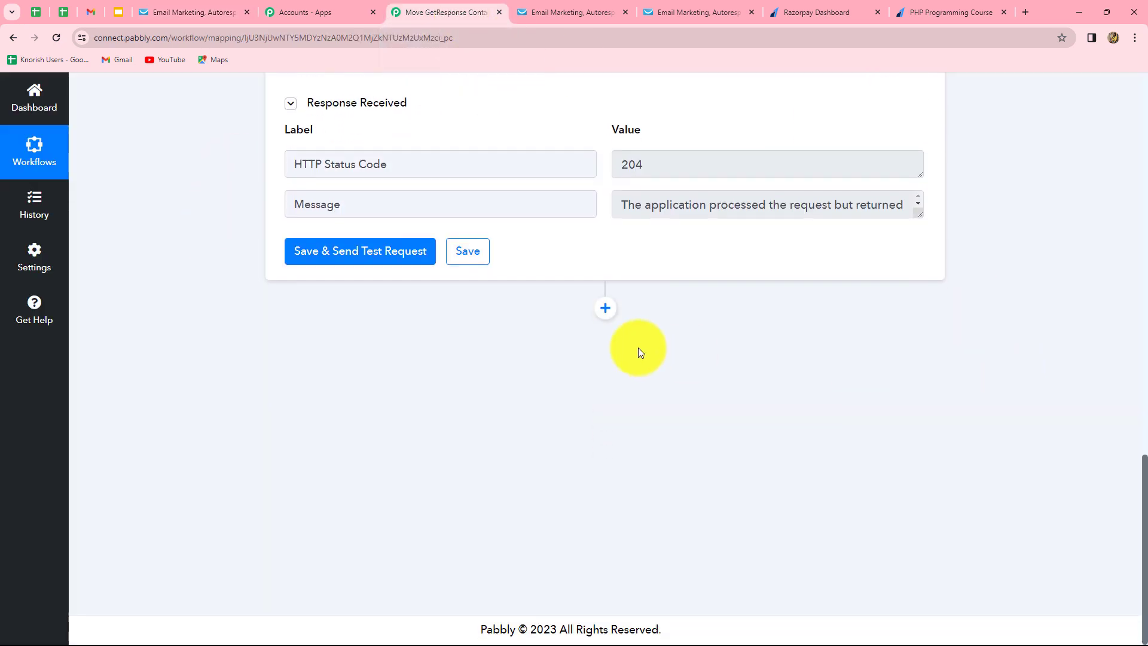
left_click(606, 308)
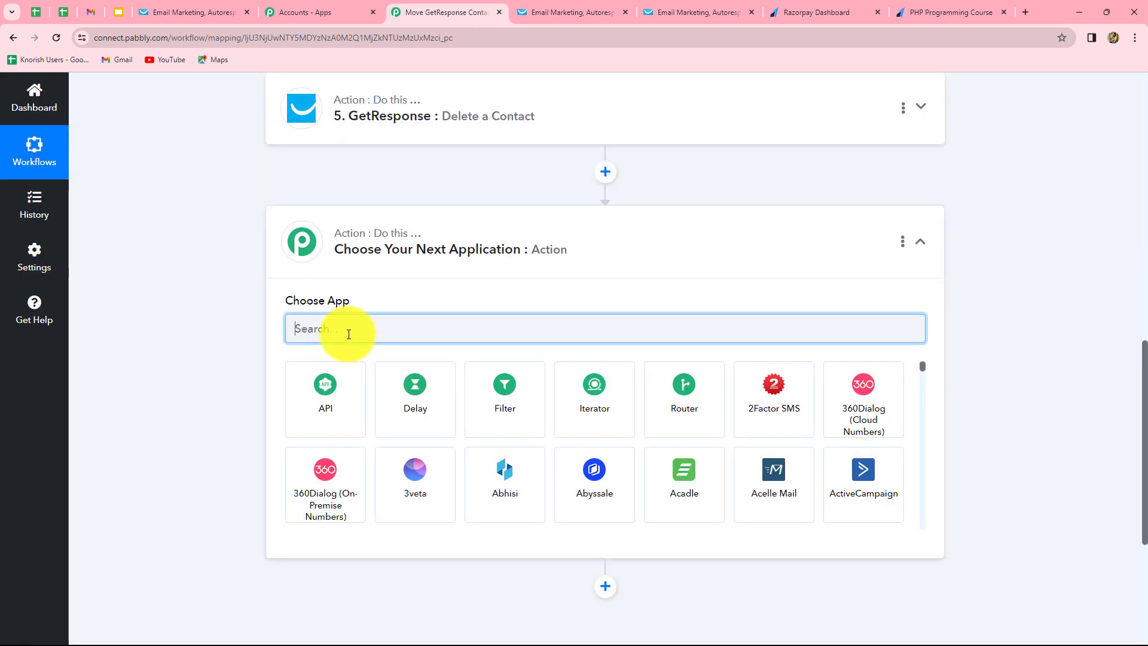
type("Get")
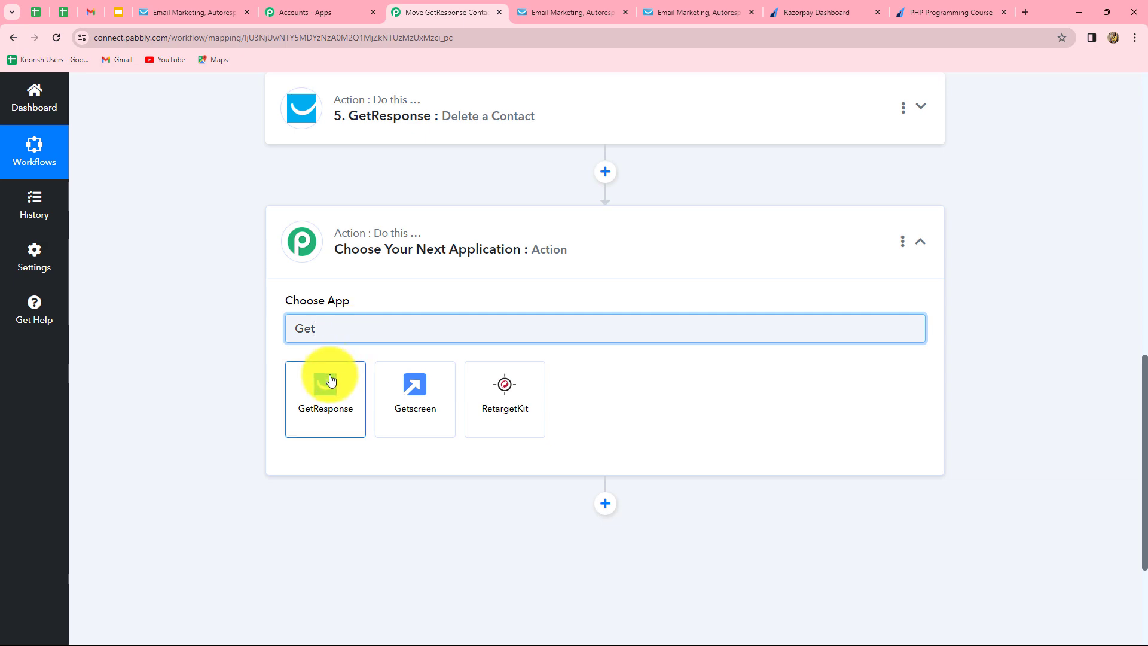
left_click(330, 381)
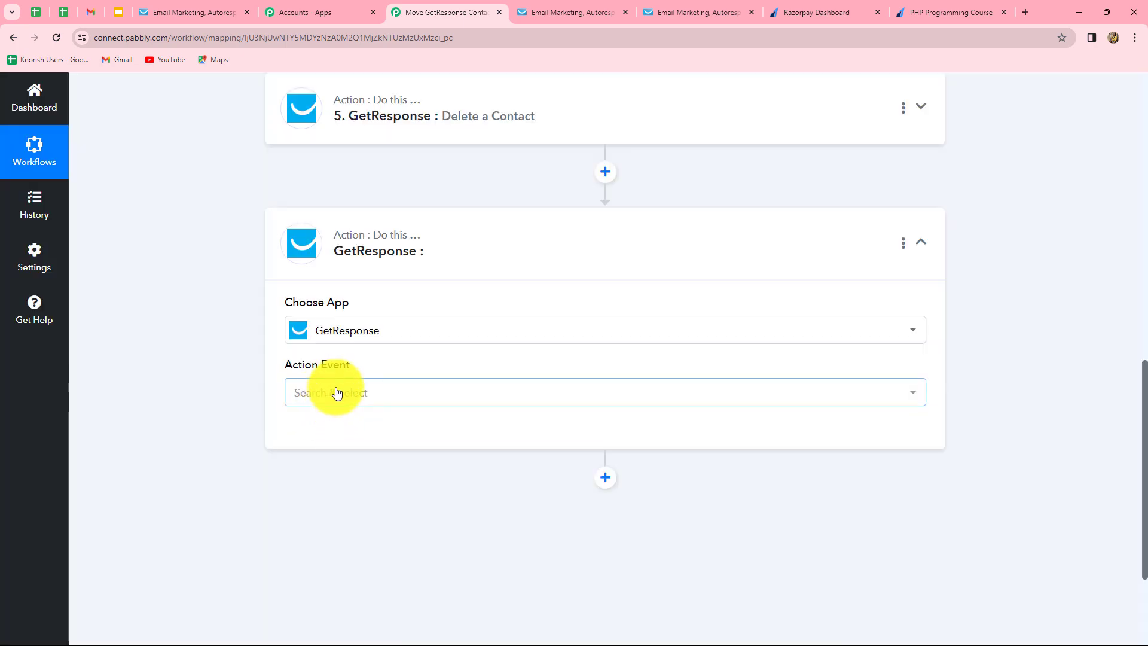
left_click(337, 392)
left_click(328, 181)
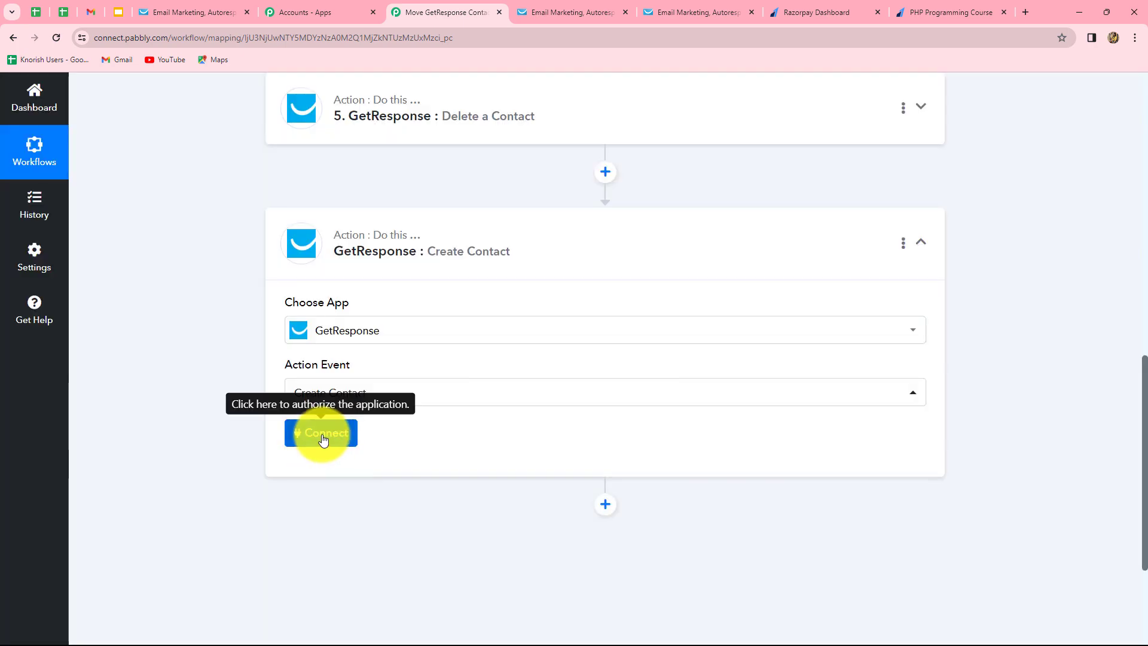
left_click(323, 440)
left_click(589, 619)
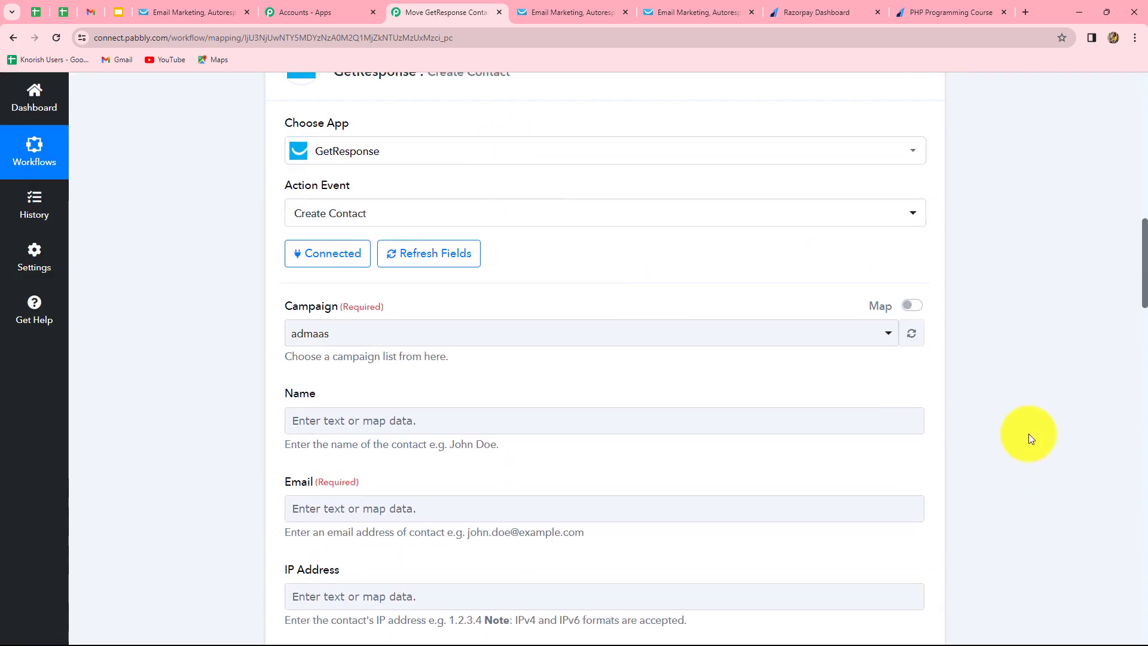
scroll(1032, 432, "down", 8)
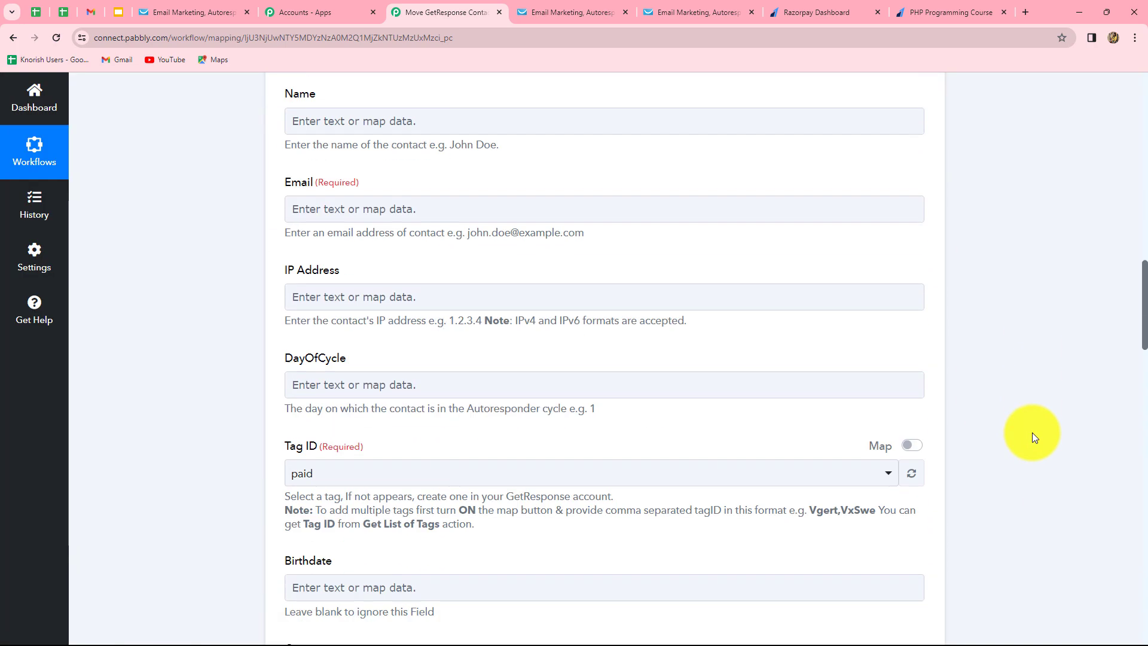
scroll(1032, 433, "down", 10)
scroll(1032, 432, "up", 7)
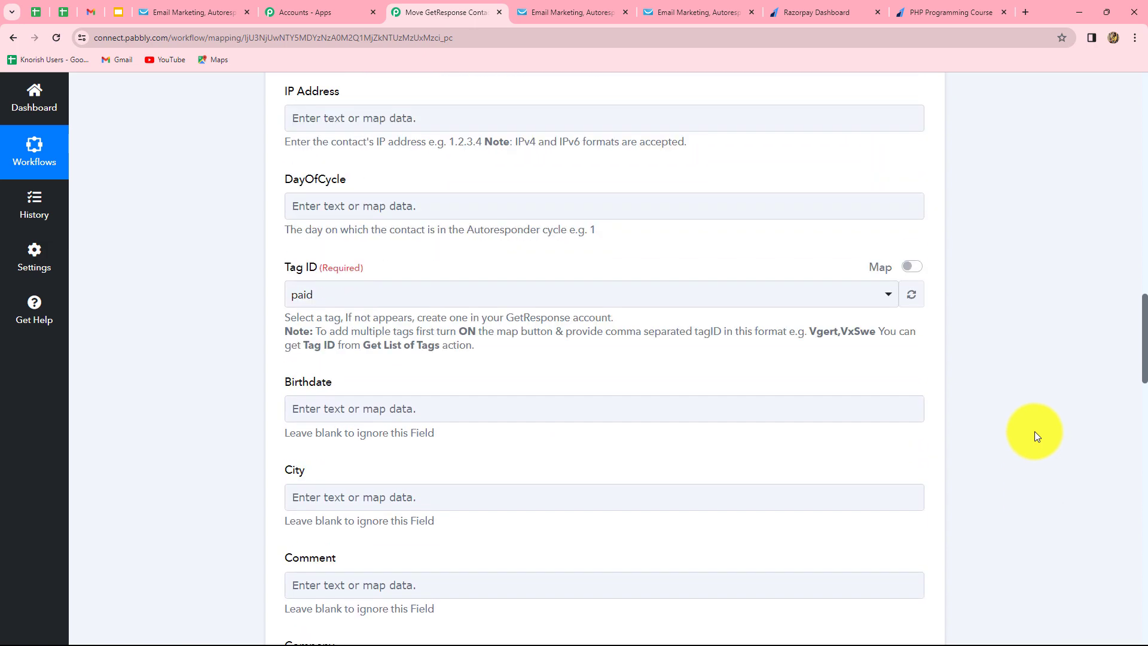
scroll(1038, 437, "up", 8)
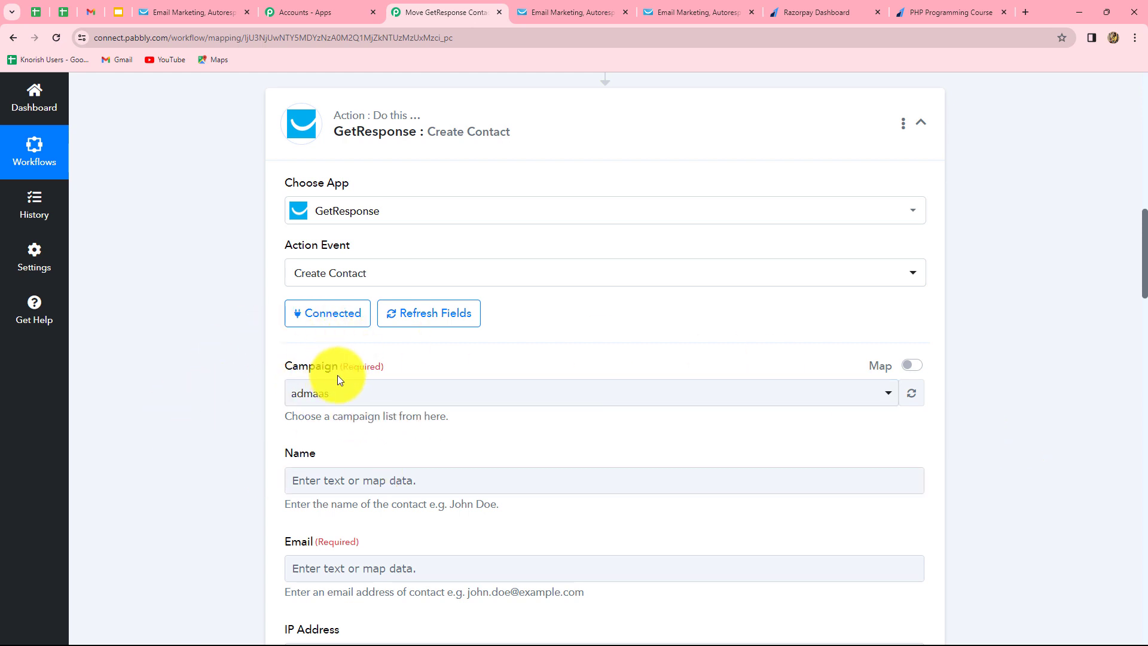
Set the campaign to Paid Contacts and map the payer's first and last name into Name.
left_click(343, 393)
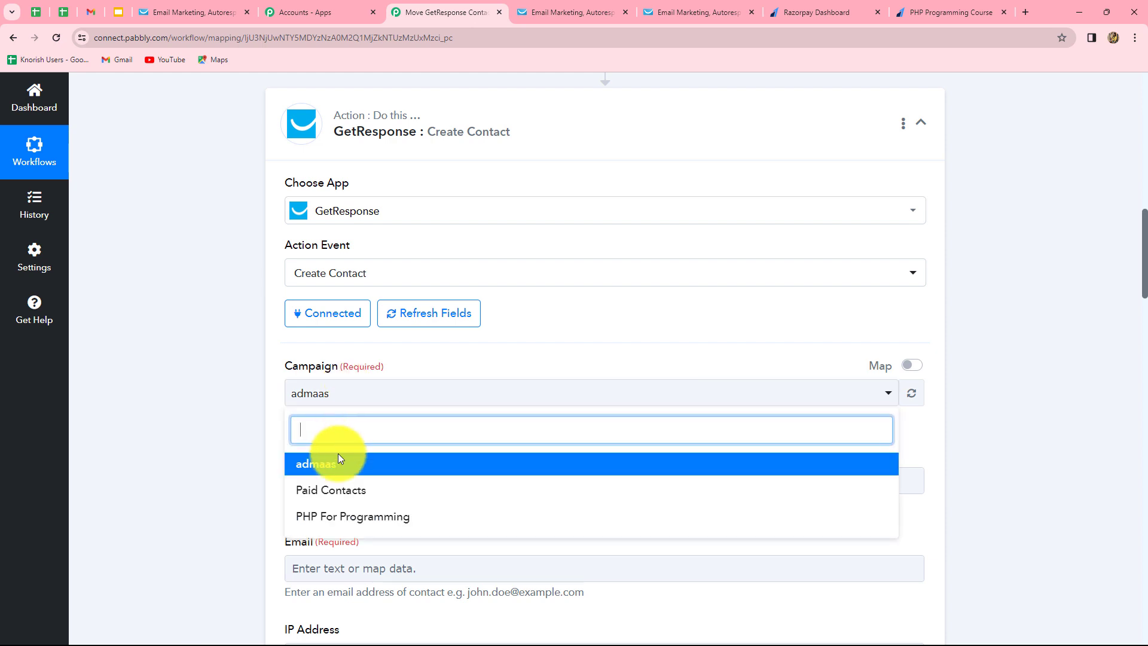
left_click(334, 493)
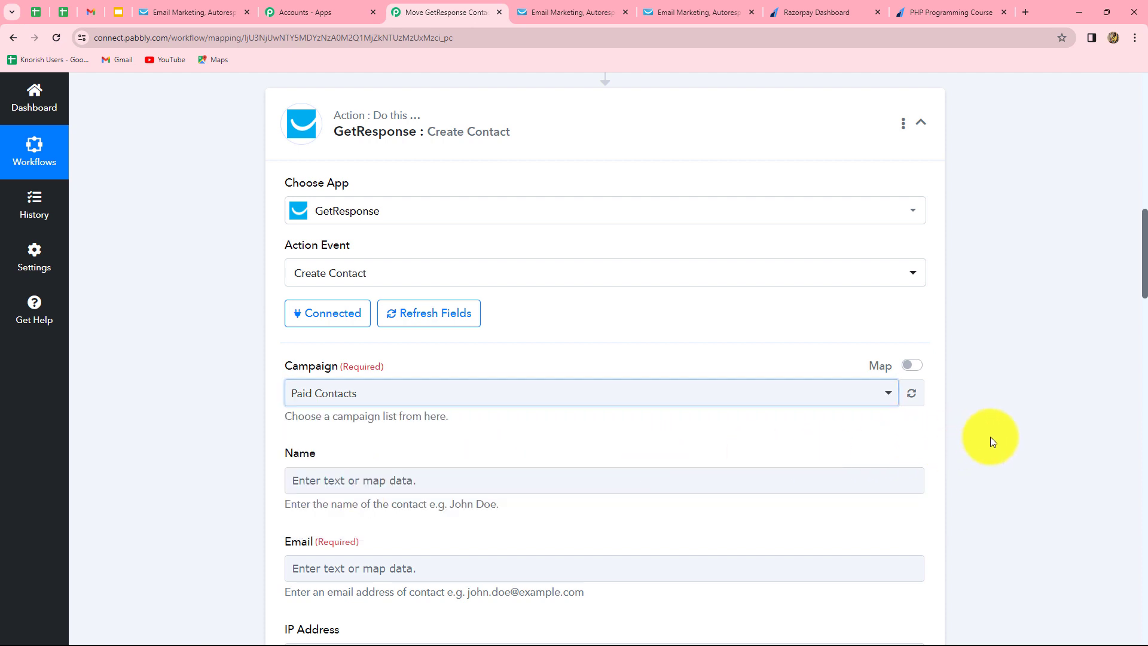
scroll(814, 410, "down", 2)
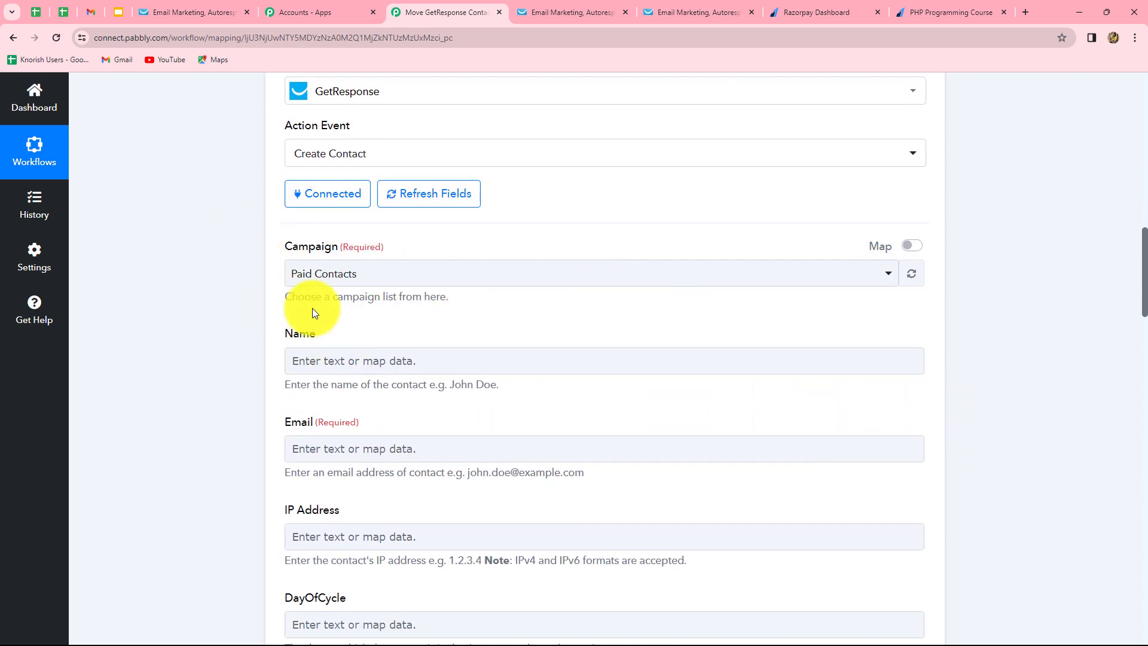
scroll(355, 318, "down", 3)
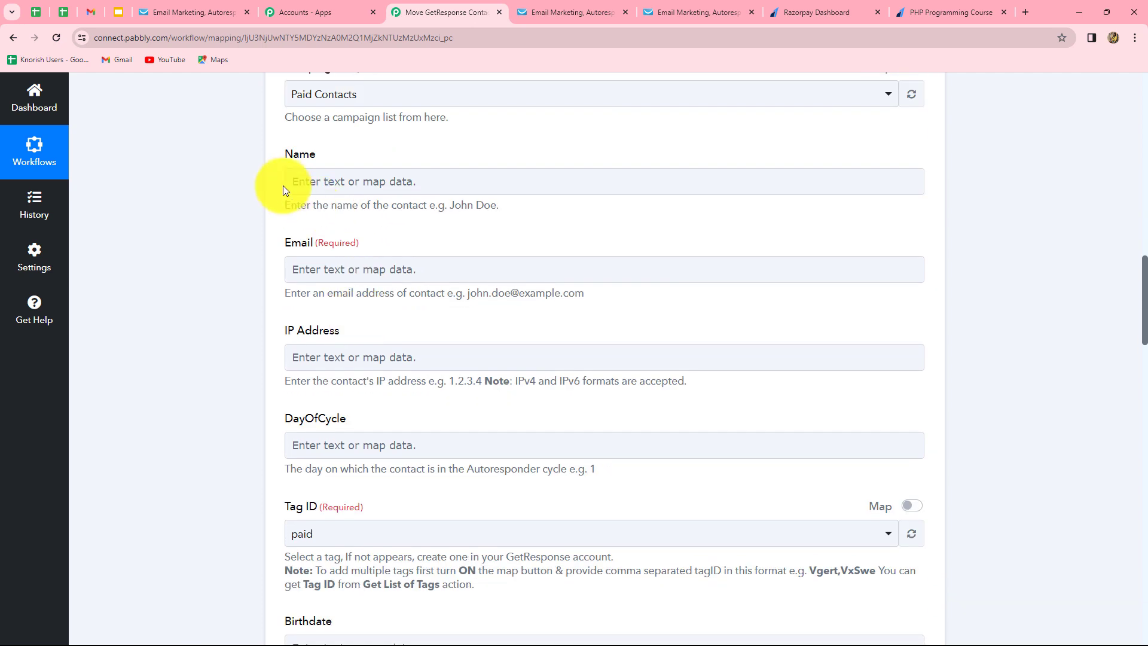
left_click(367, 185)
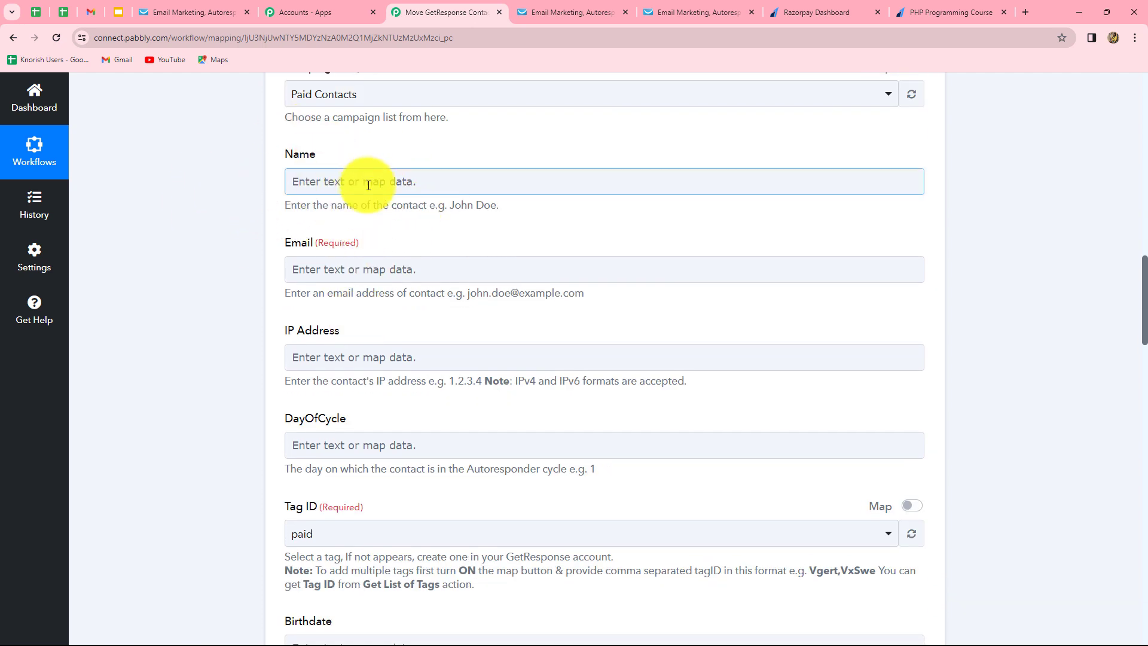
left_click(368, 185)
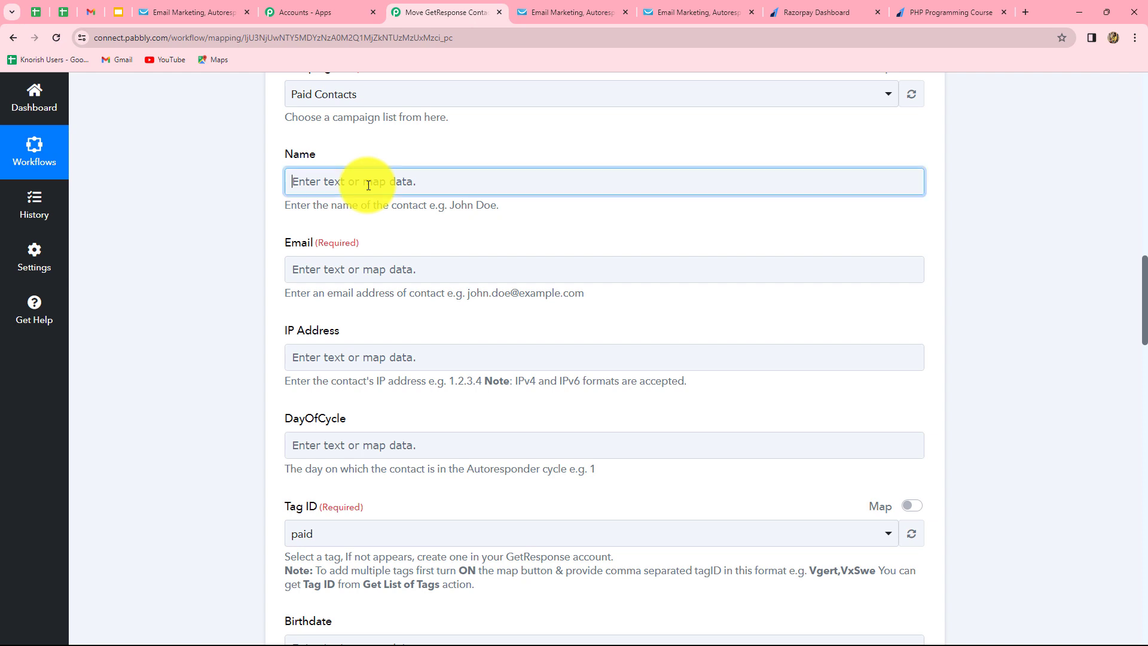
left_click(375, 296)
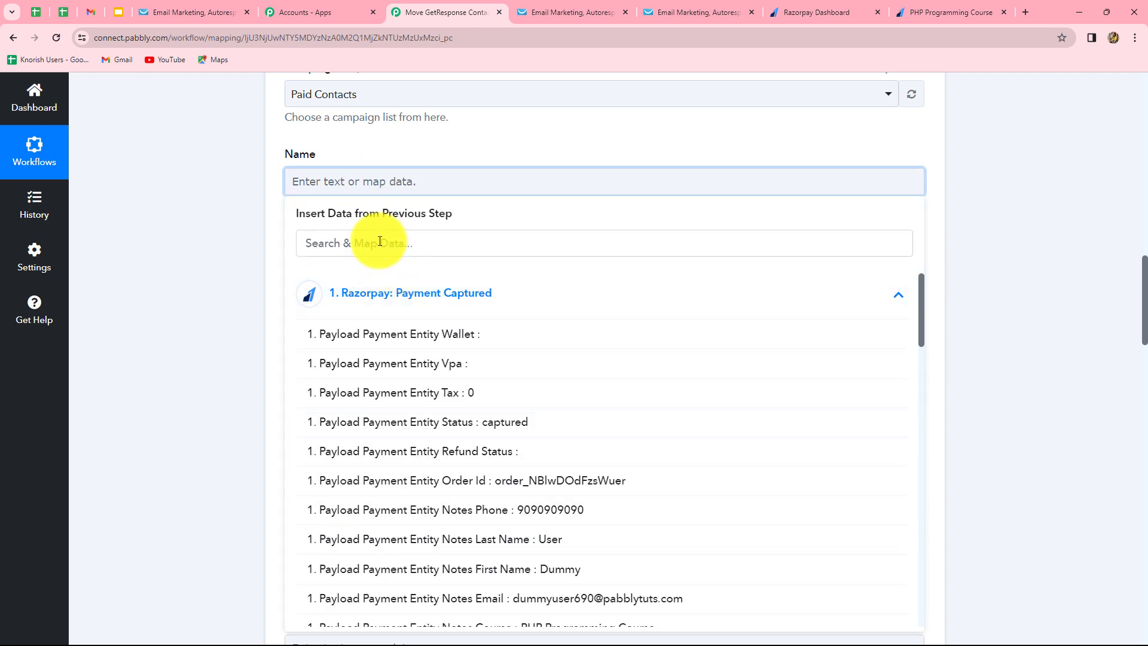
left_click(379, 241)
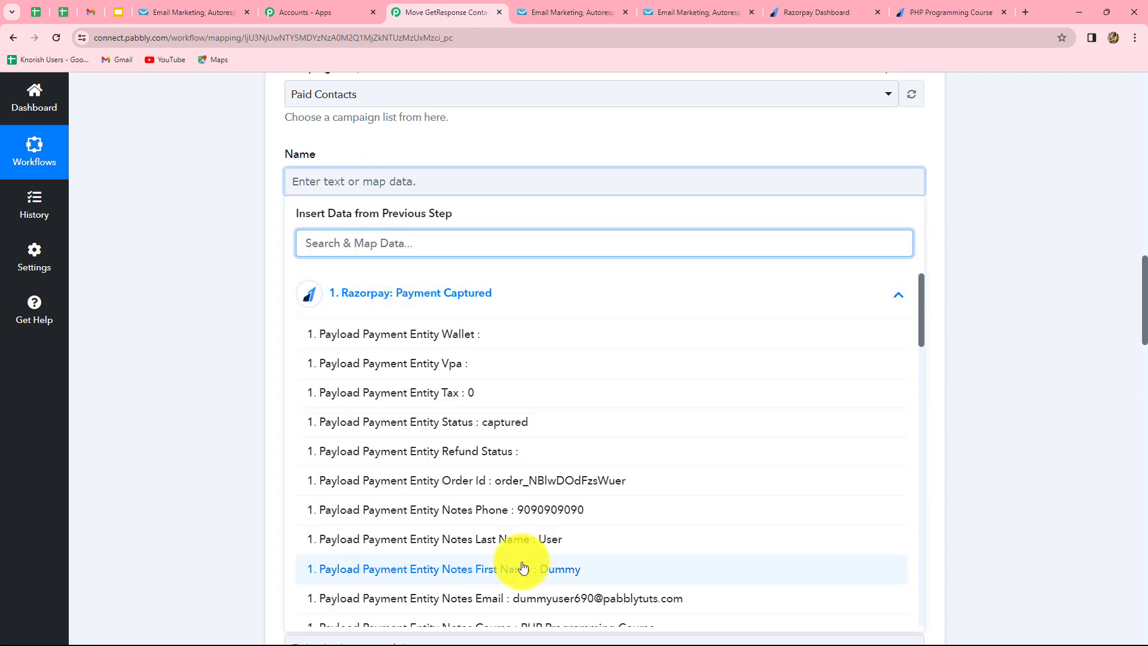
left_click(567, 570)
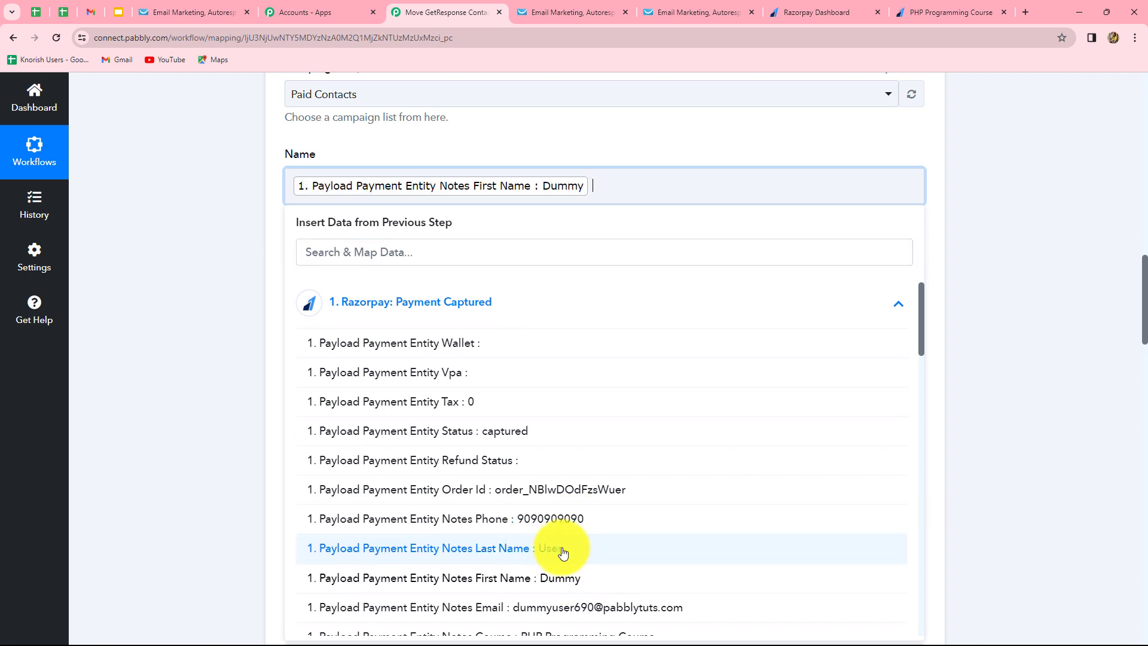
left_click(563, 548)
left_click(1067, 418)
Map the Razorpay payer's email into the Email field and choose a Tag ID.
scroll(1058, 421, "down", 2)
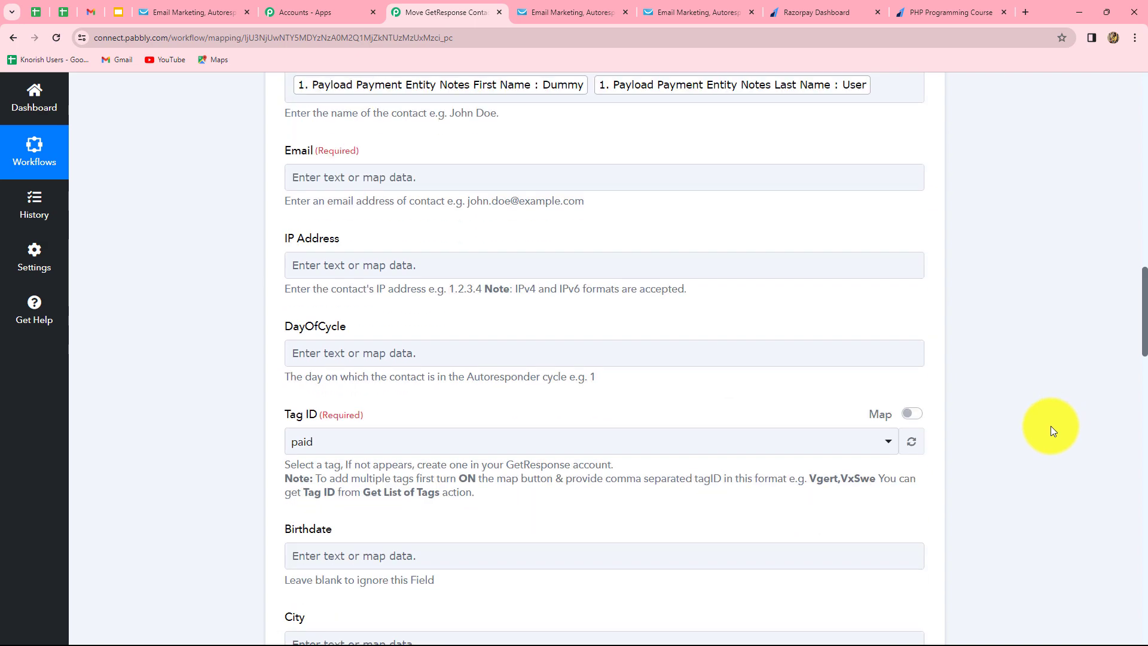
left_click(382, 167)
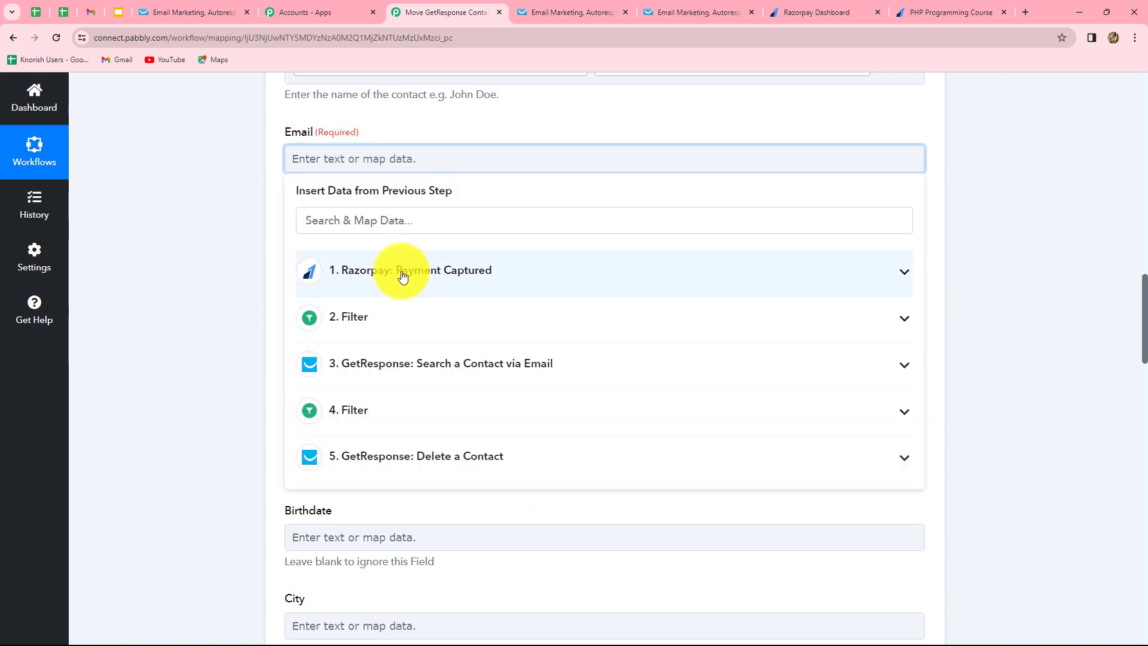
left_click(397, 269)
left_click(519, 576)
scroll(433, 363, "down", 2)
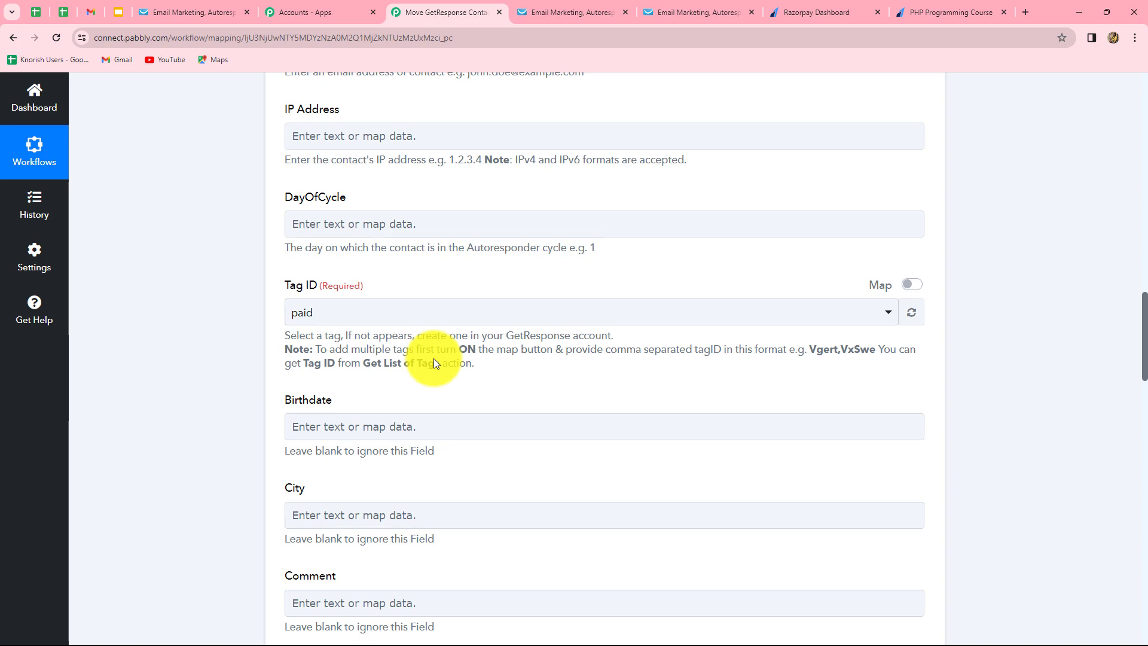
scroll(433, 358, "down", 8)
scroll(439, 351, "up", 7)
scroll(439, 350, "up", 3)
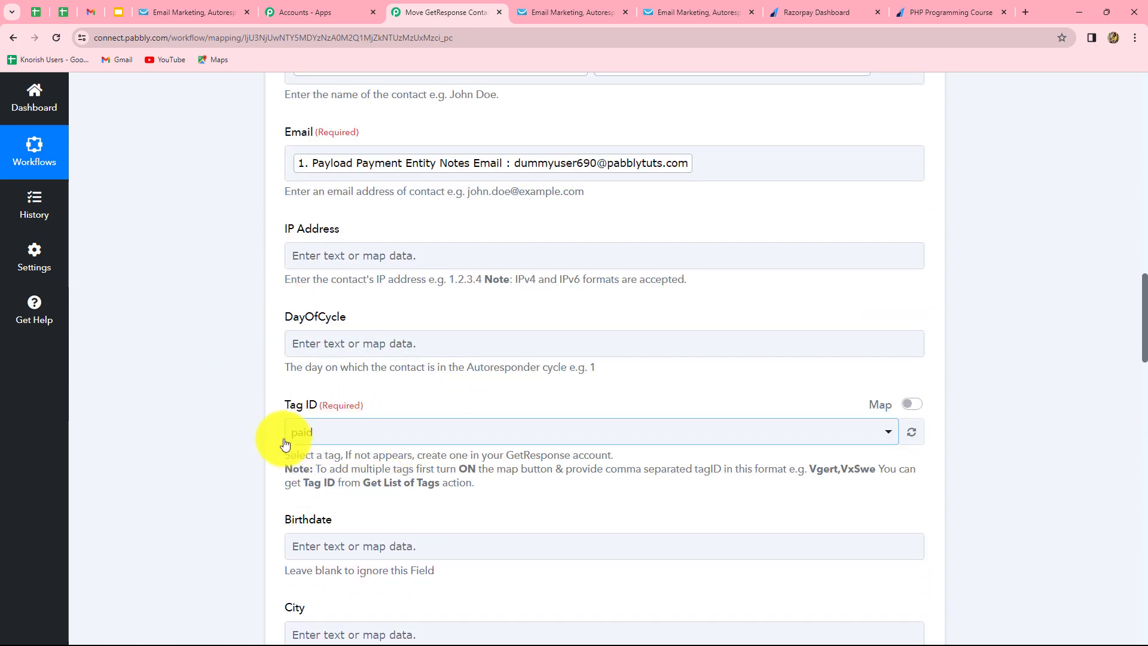
left_click(352, 438)
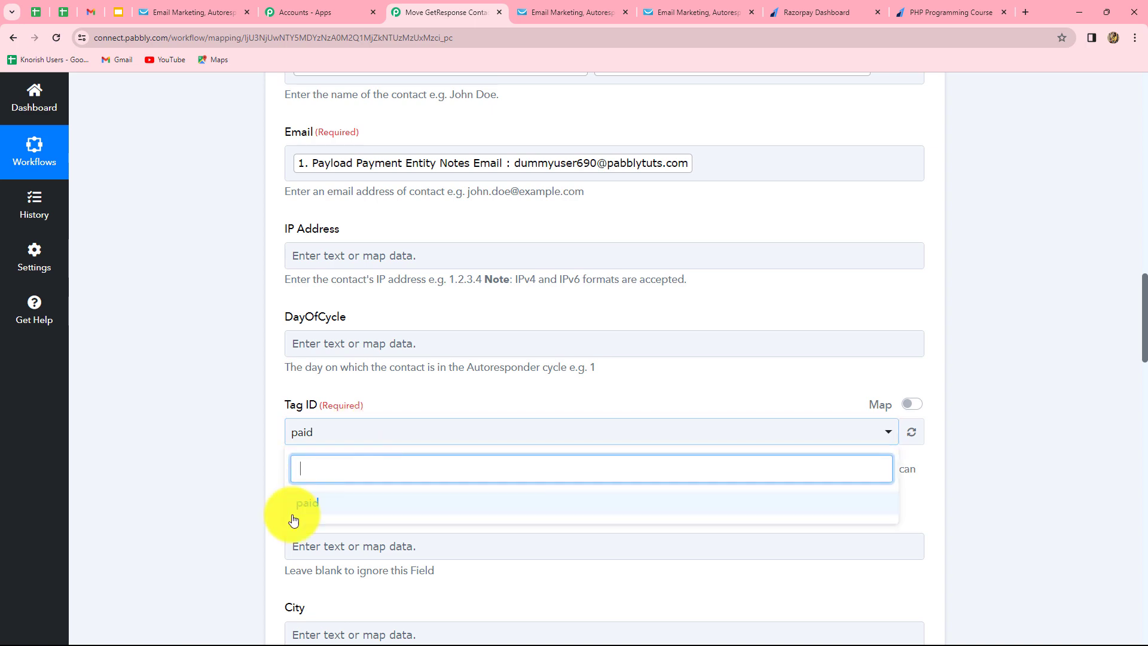
Keep Tag ID as paid, then save and test the Create Contact step, getting a 202 response.
left_click(1135, 497)
scroll(1080, 430, "down", 20)
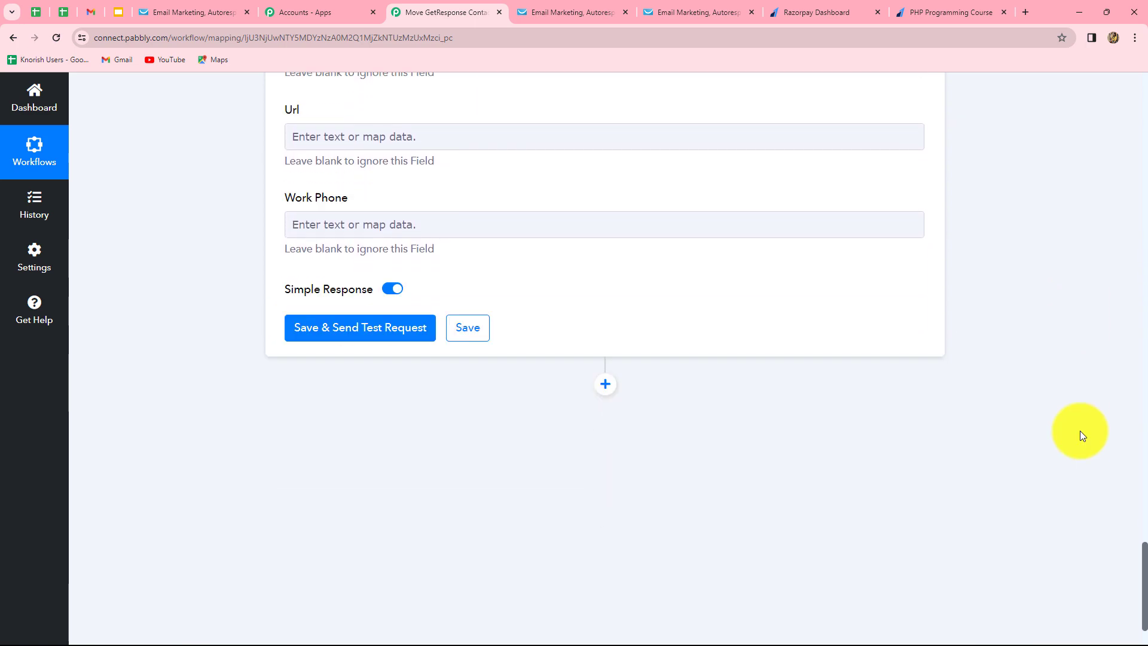
left_click(328, 326)
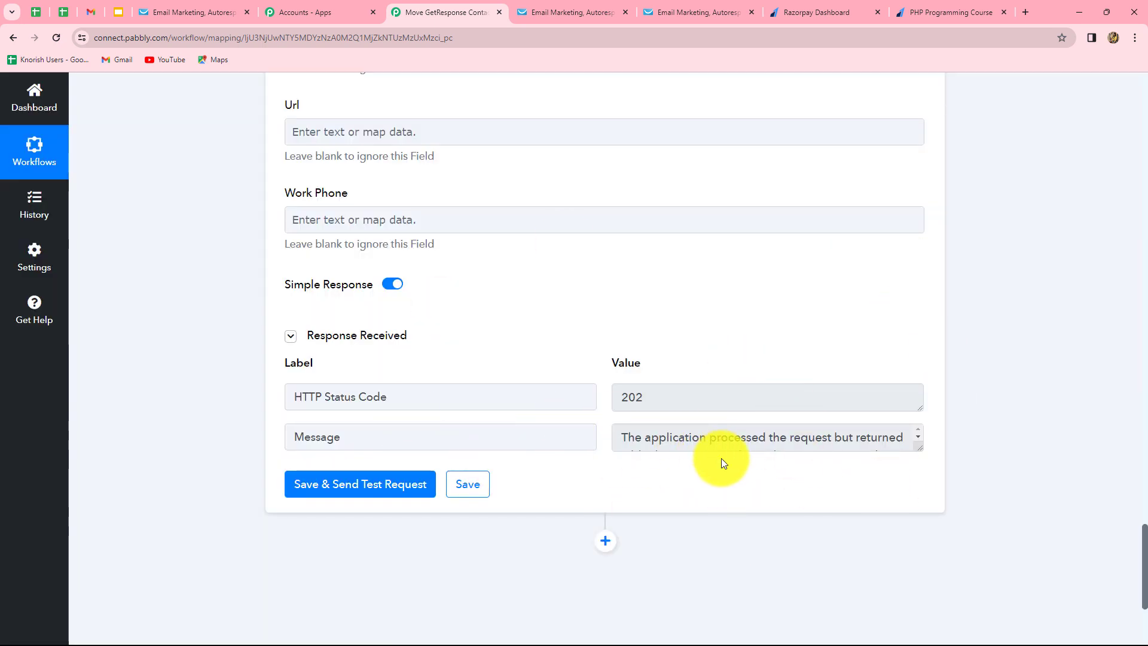
left_click(200, 8)
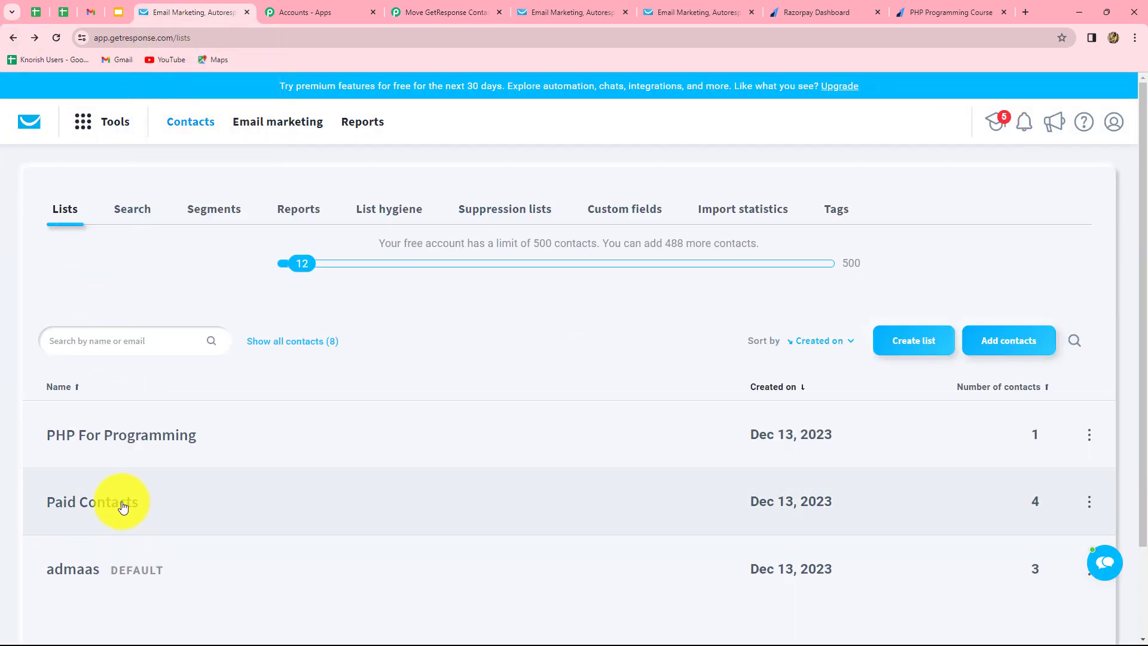
Check the GetResponse lists: Paid Contacts holds 4 contacts and PHP For Programming holds 1.
left_click(122, 508)
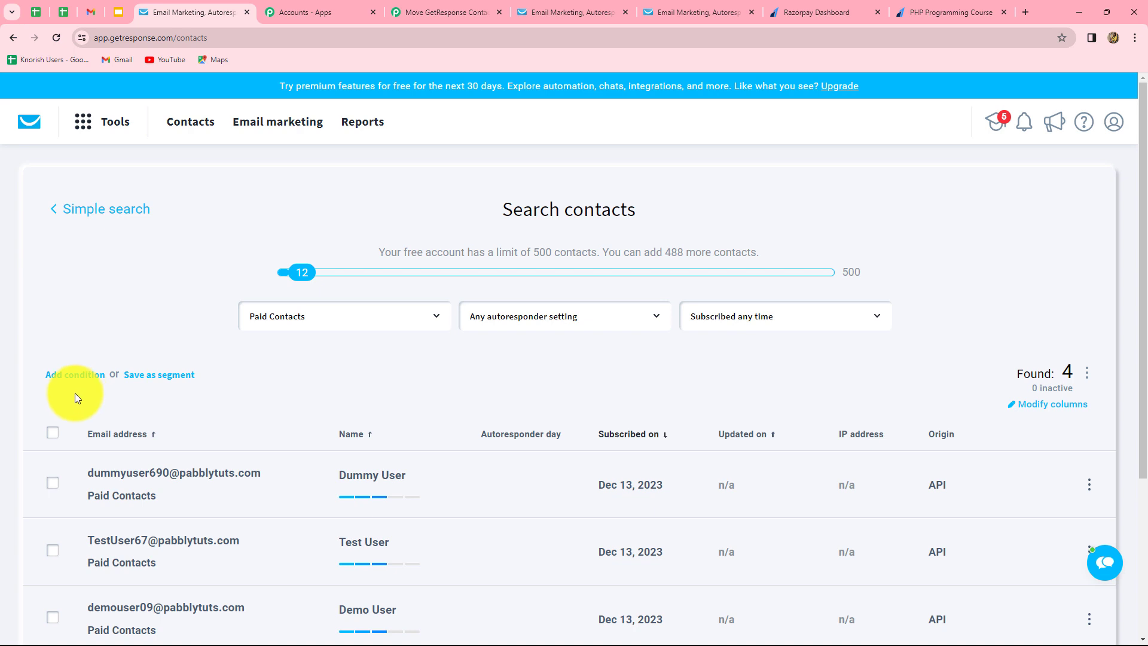
left_click(11, 36)
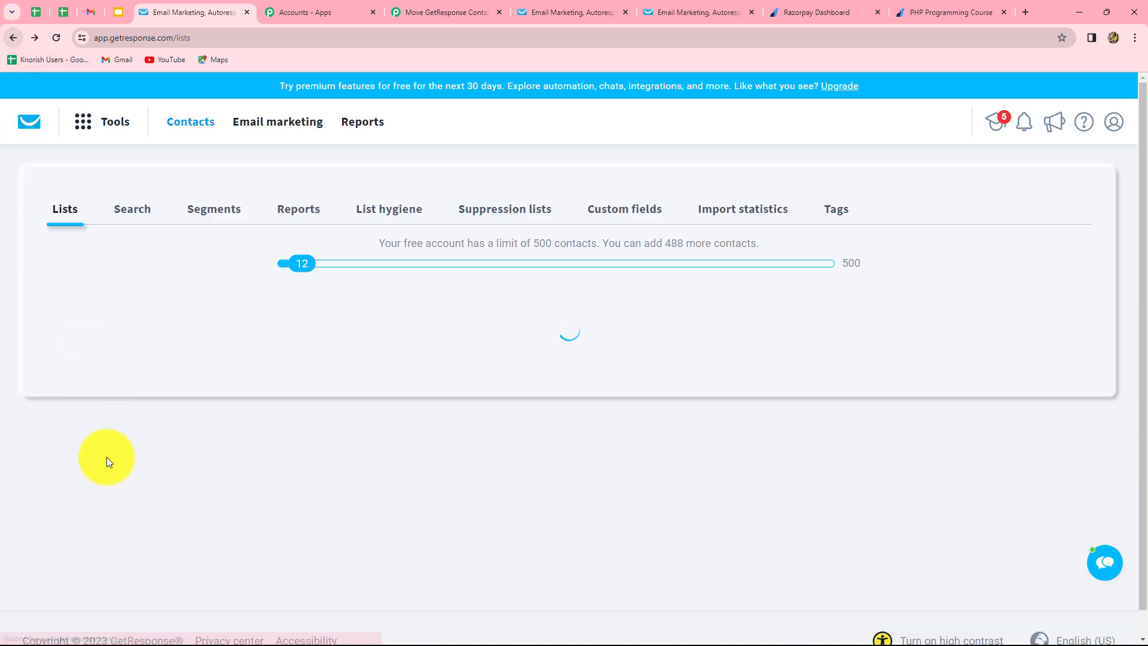
left_click(112, 436)
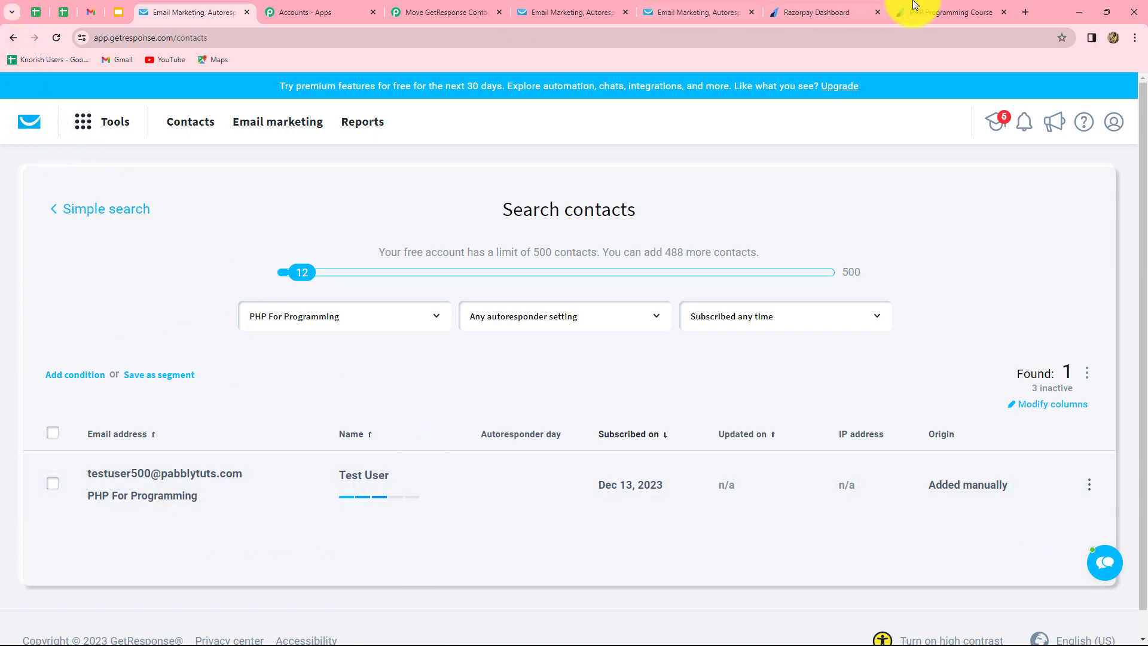
left_click(794, 13)
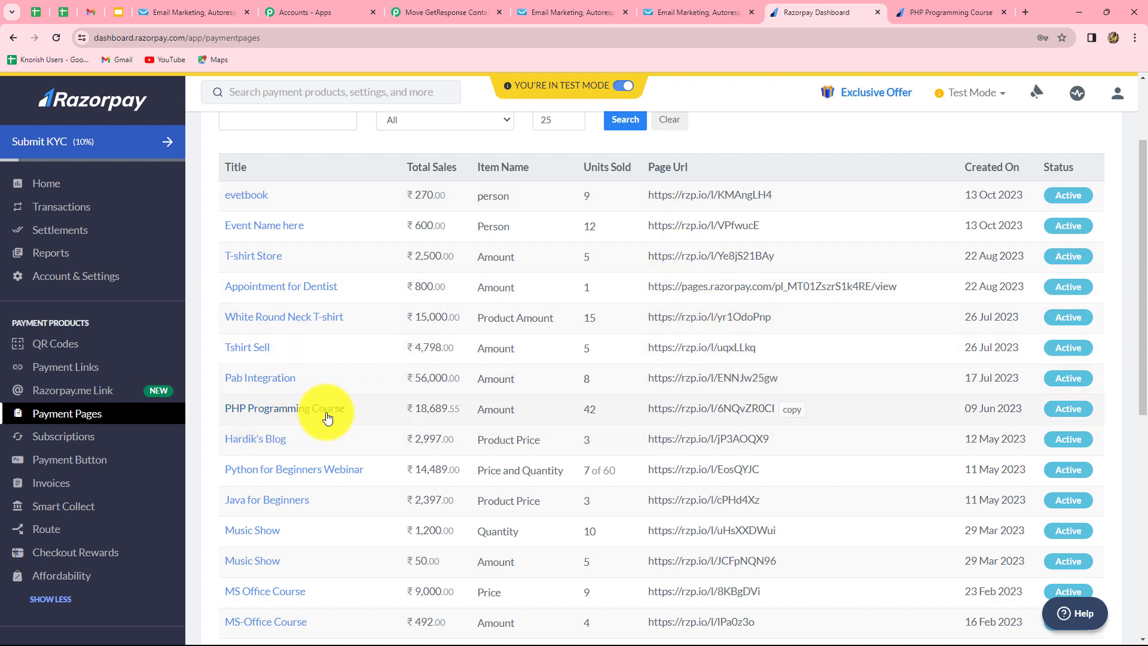
Open the PHP Programming Course payment page link in a new browser tab.
left_click(790, 410)
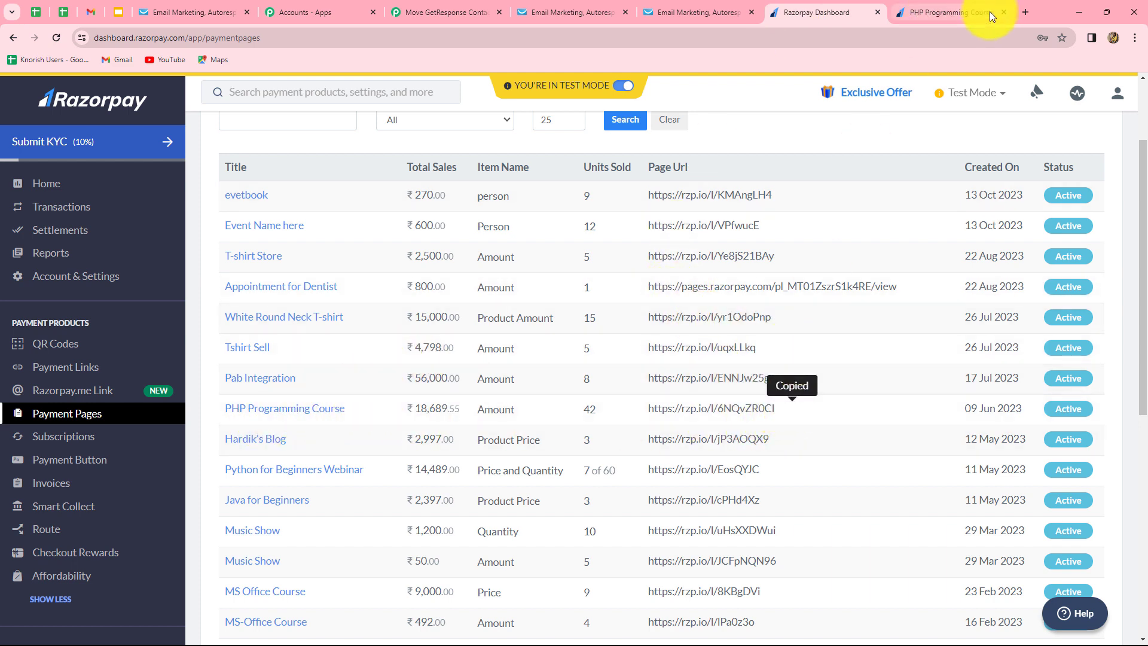
left_click(1025, 11)
left_click(425, 306)
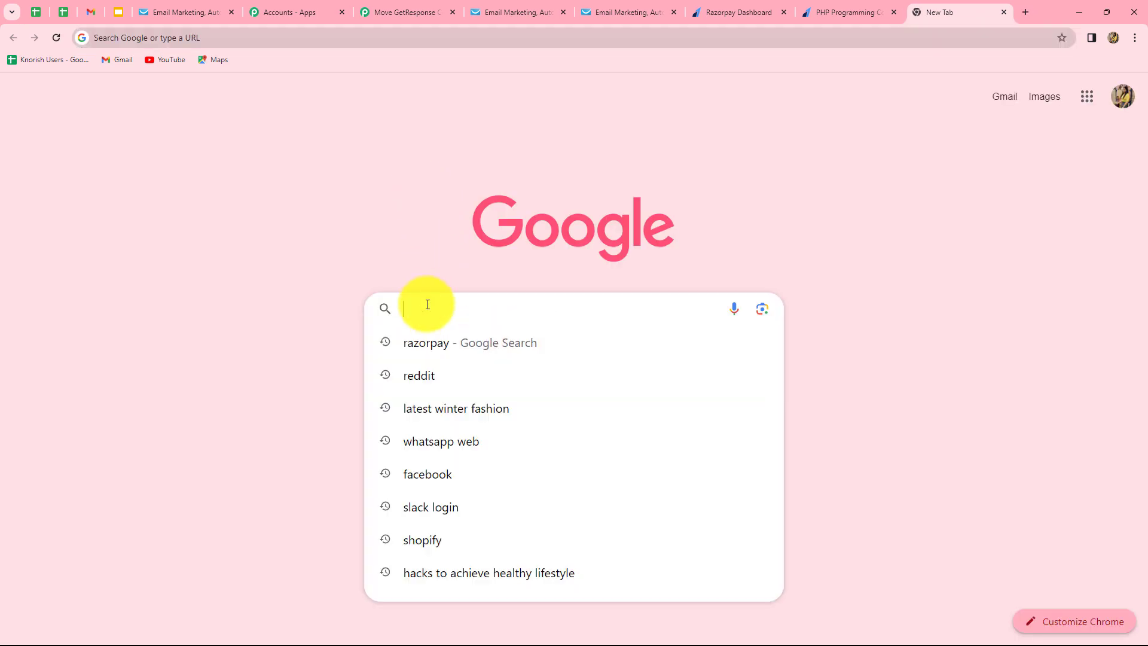
key("ctrl+v")
key("Return")
Fill the form for PHP Programming Course as Test User and pay ₹500 with the test card.
left_click(778, 306)
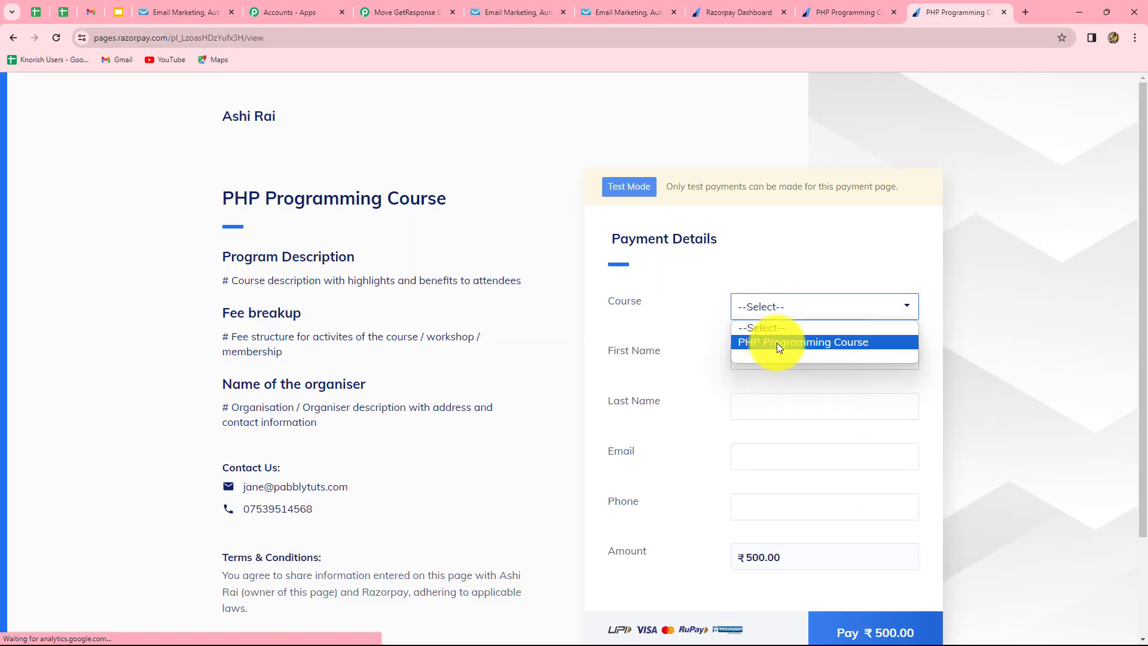
left_click(777, 343)
left_click(750, 357)
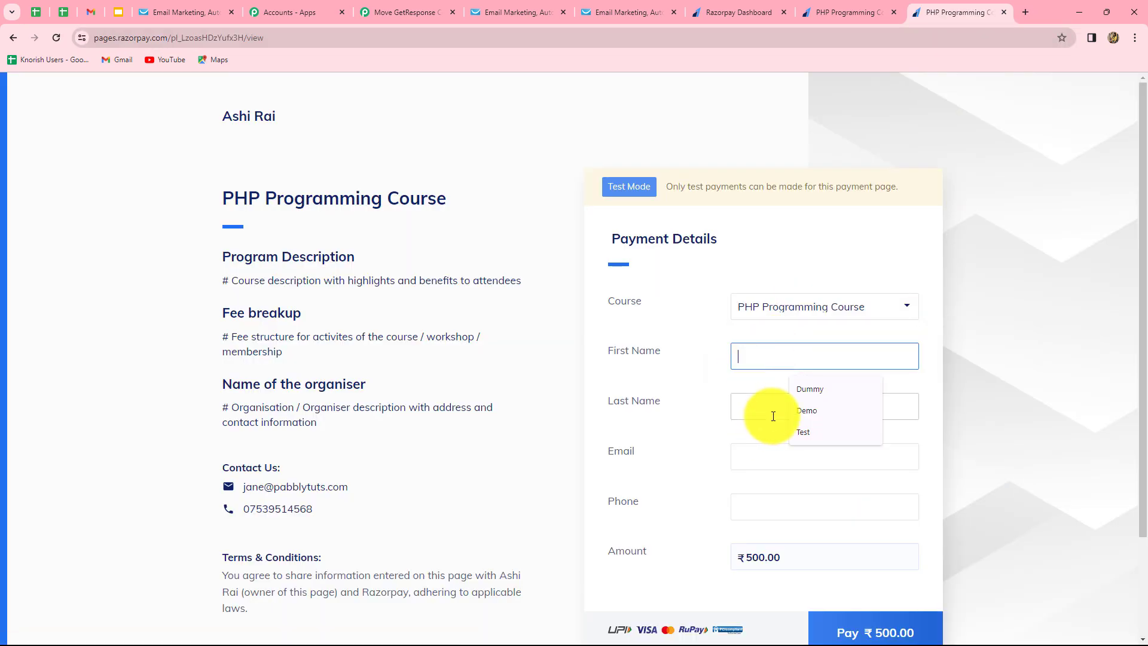
left_click(808, 437)
left_click(786, 410)
left_click(805, 460)
left_click(775, 457)
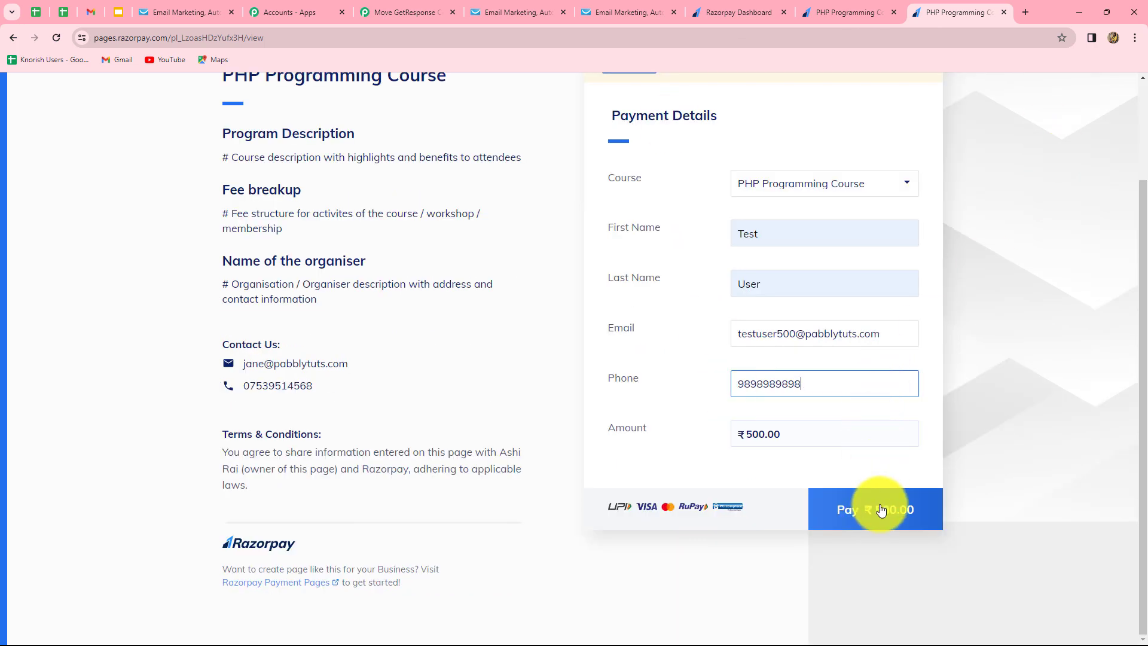
left_click(879, 506)
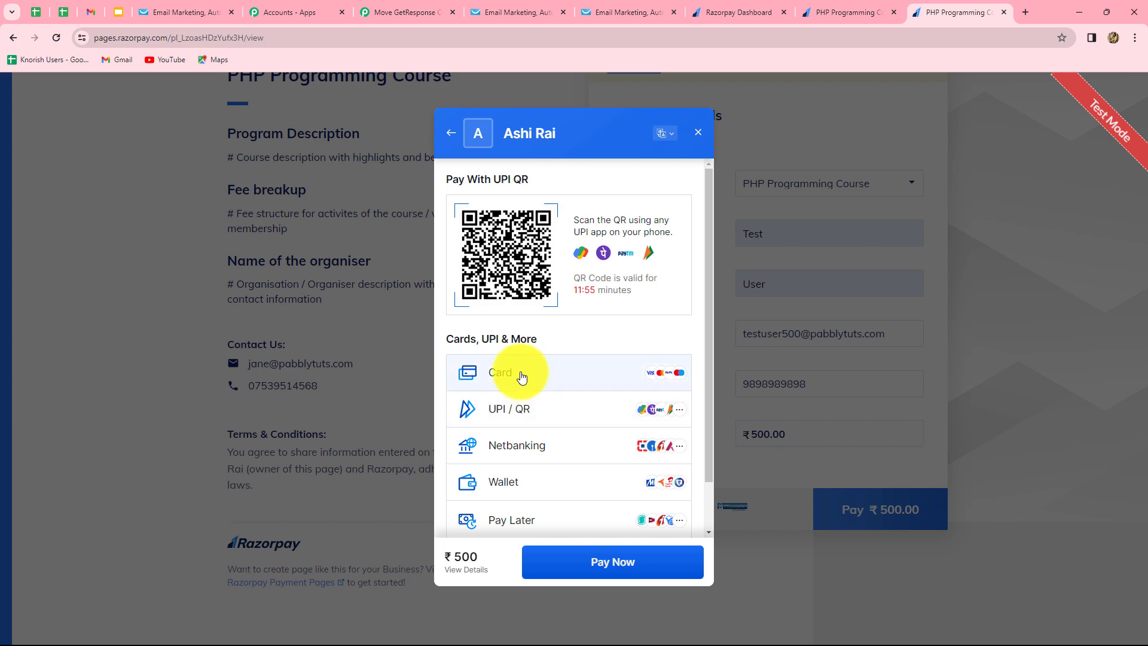
left_click(520, 379)
left_click(586, 562)
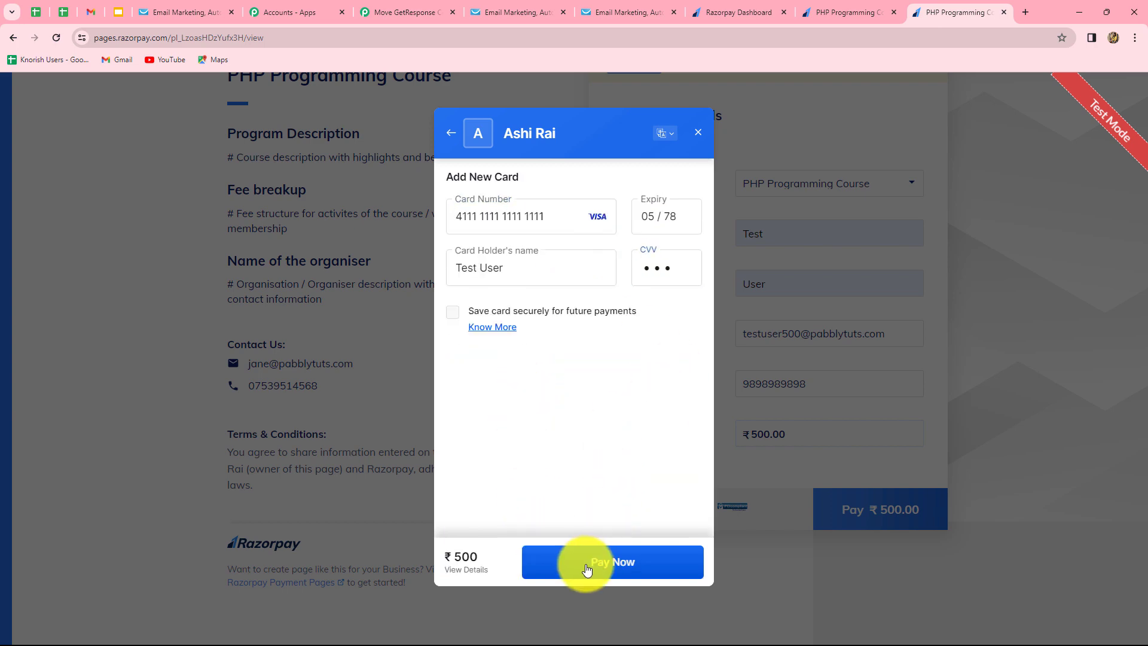
left_click(586, 562)
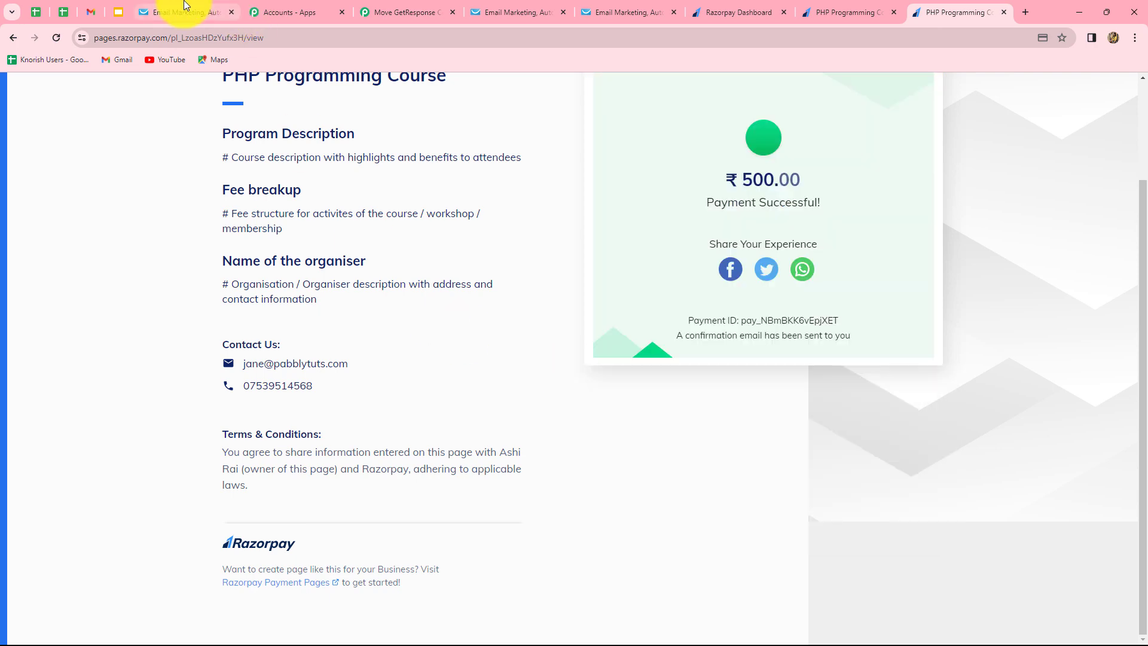
left_click(182, 12)
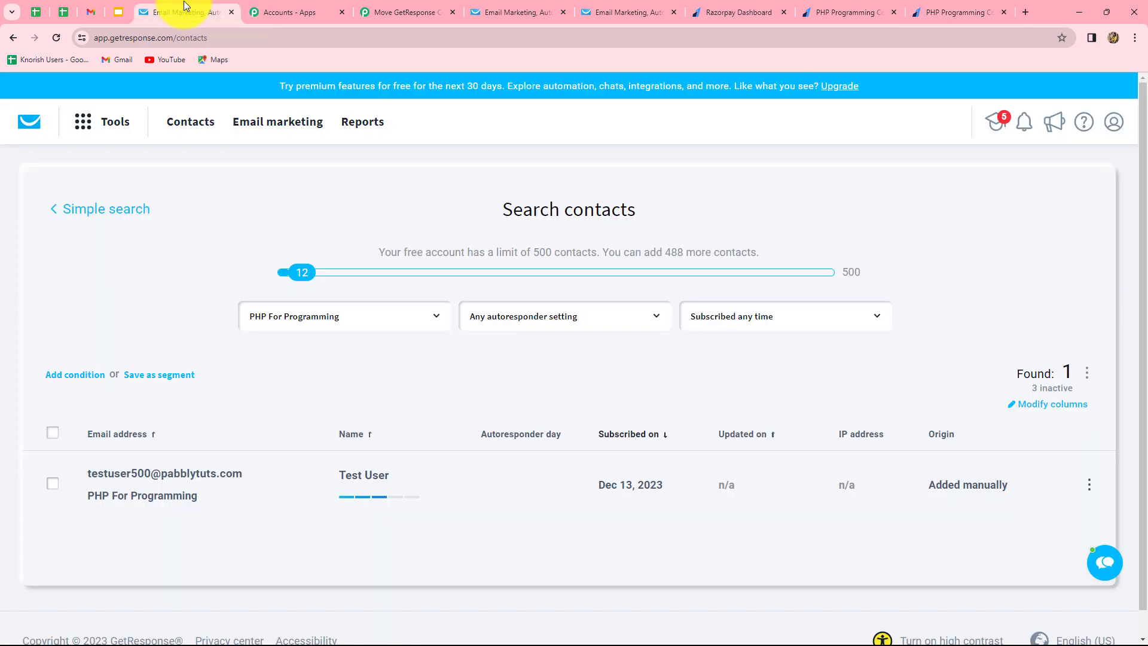
Confirm PHP For Programming now has 0 contacts and Paid Contacts has 5.
key("alt+Left")
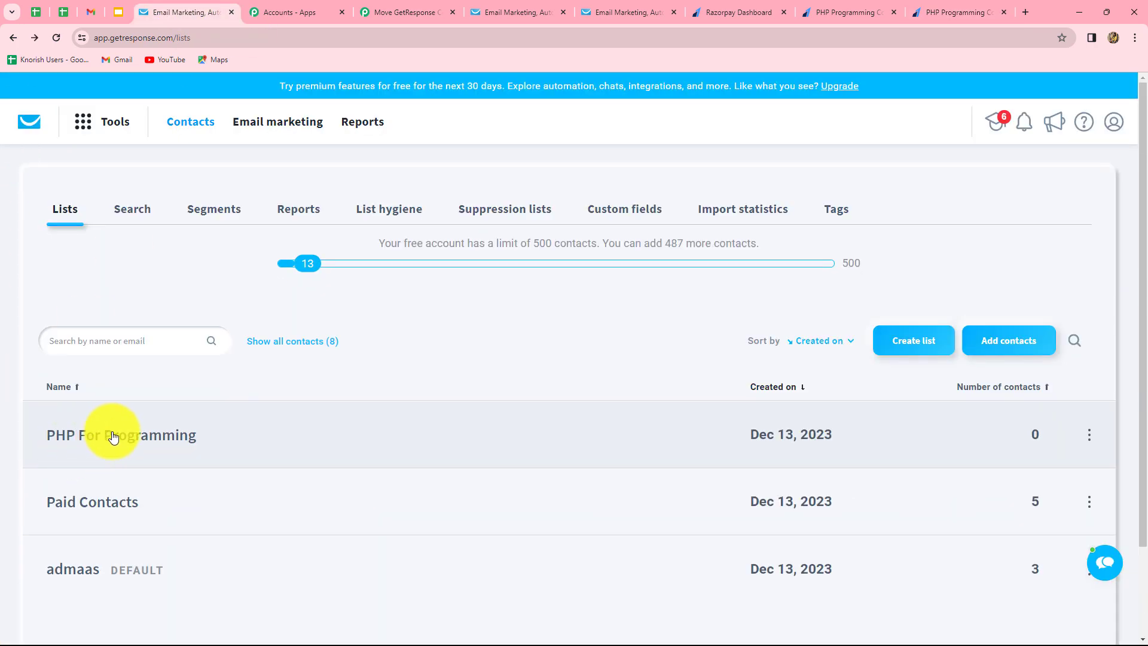
left_click(144, 438)
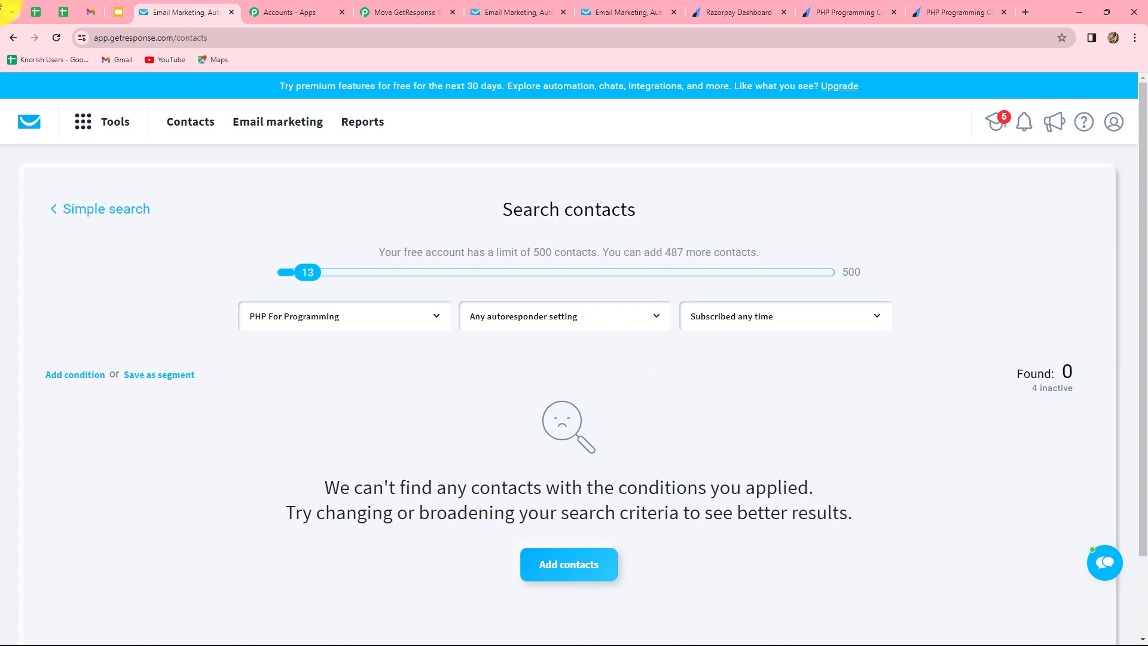
left_click(13, 41)
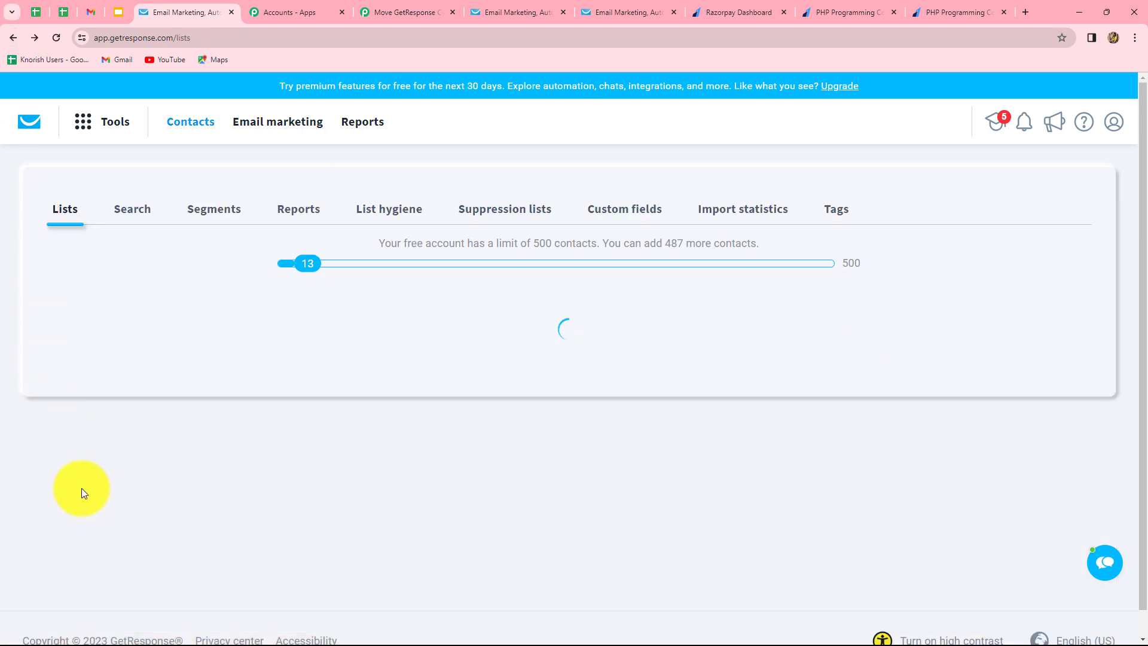
left_click(94, 508)
scroll(777, 395, "down", 2)
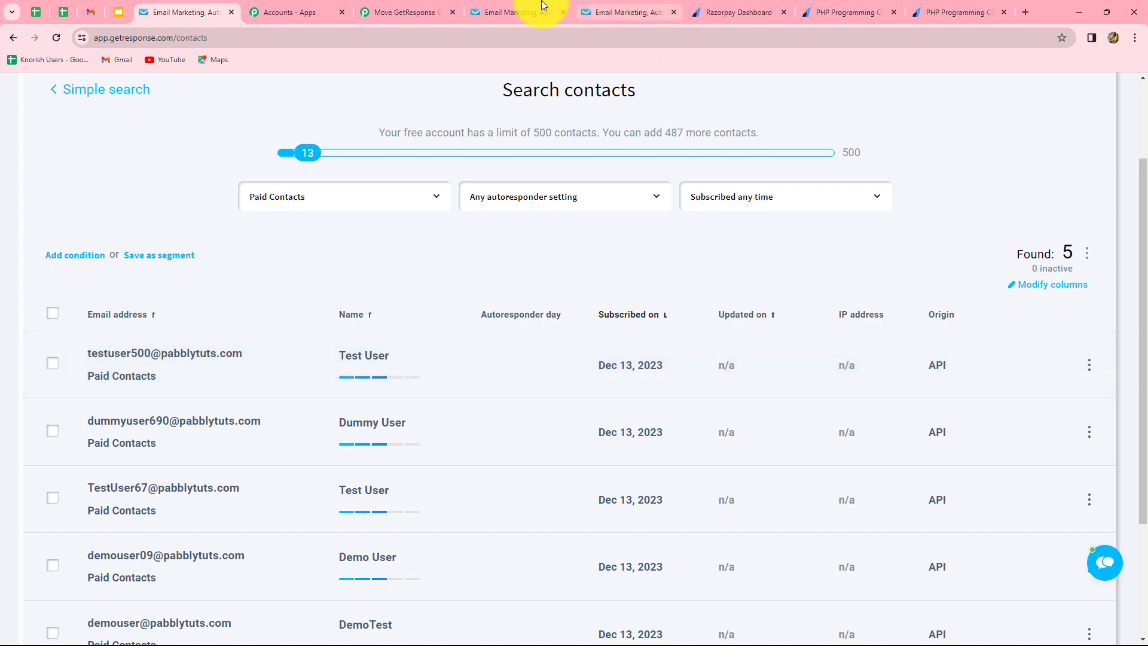
left_click(402, 12)
scroll(1145, 326, "up", 2)
scroll(1145, 326, "up", 20)
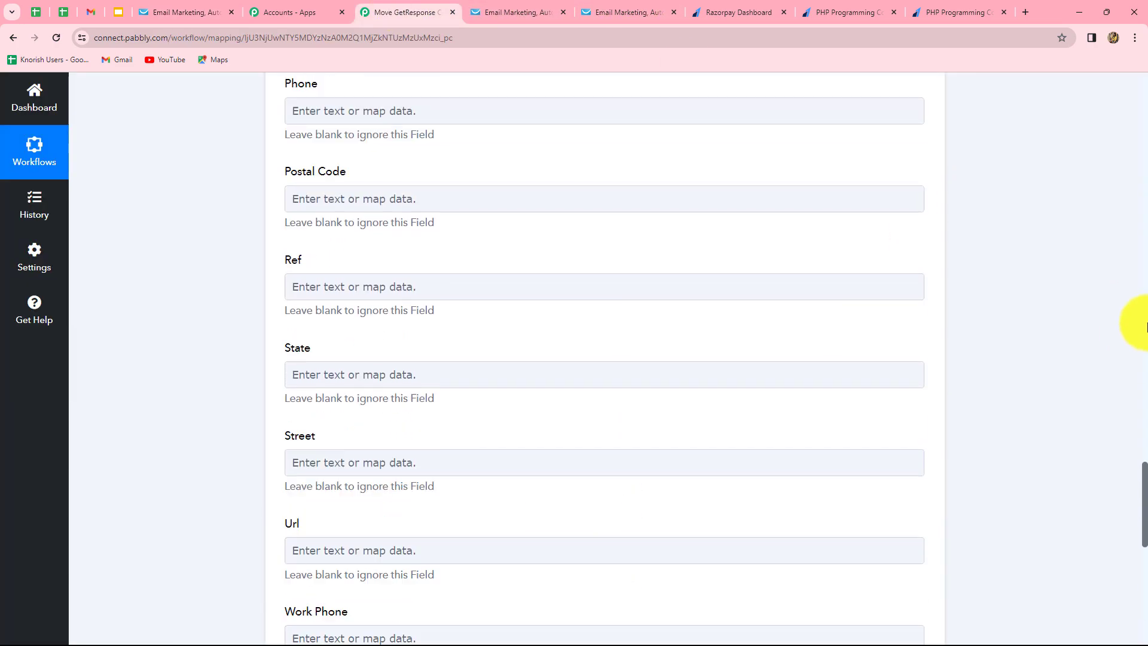
scroll(1019, 353, "up", 15)
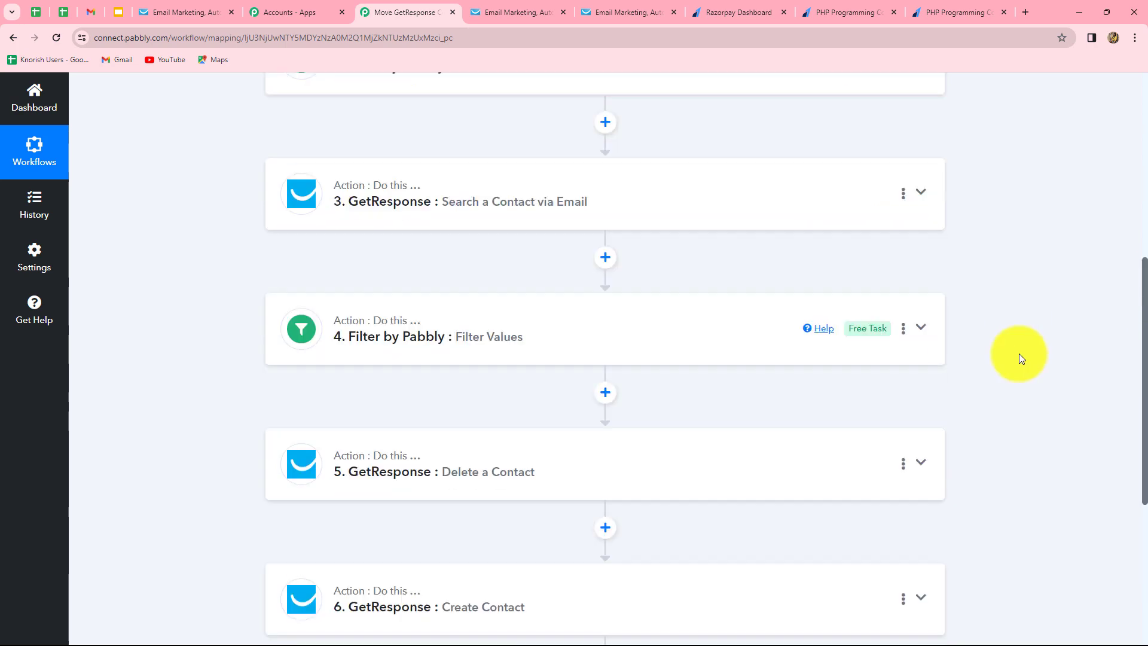
scroll(1019, 354, "down", 4)
scroll(1019, 353, "up", 5)
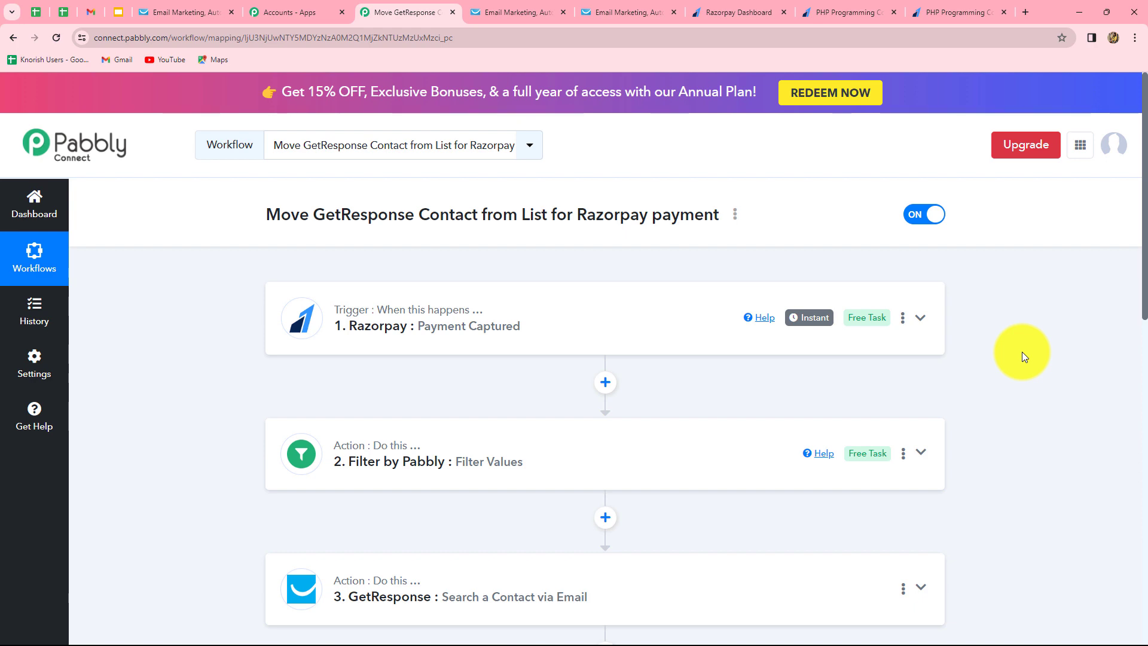
scroll(1023, 356, "down", 4)
scroll(1022, 356, "up", 4)
scroll(1023, 354, "down", 3)
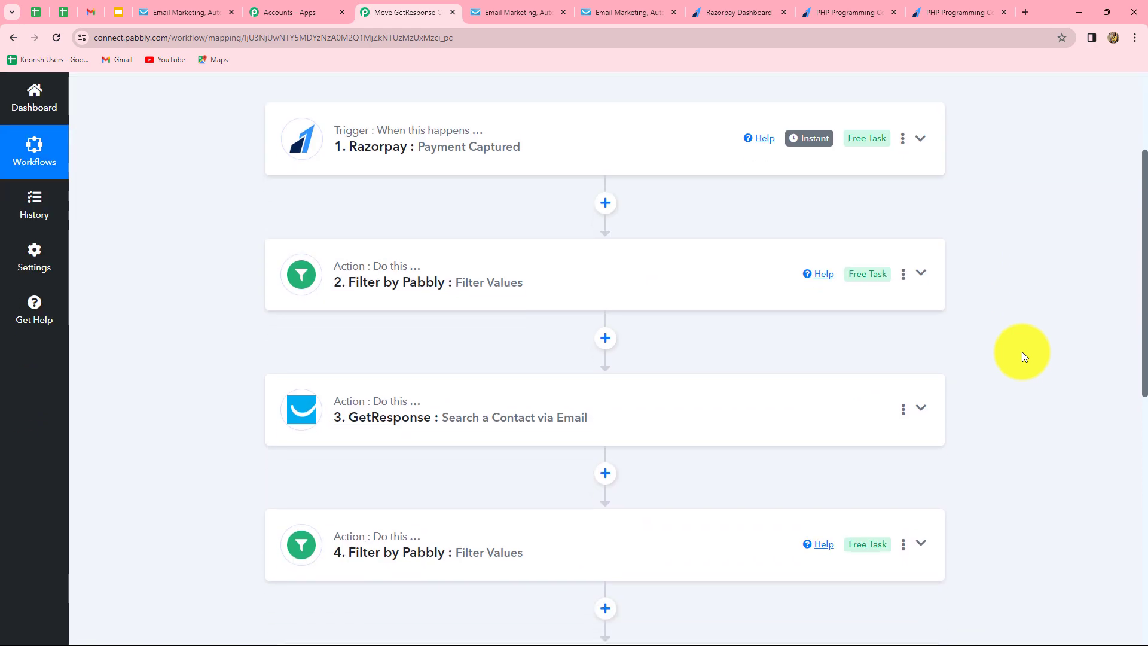